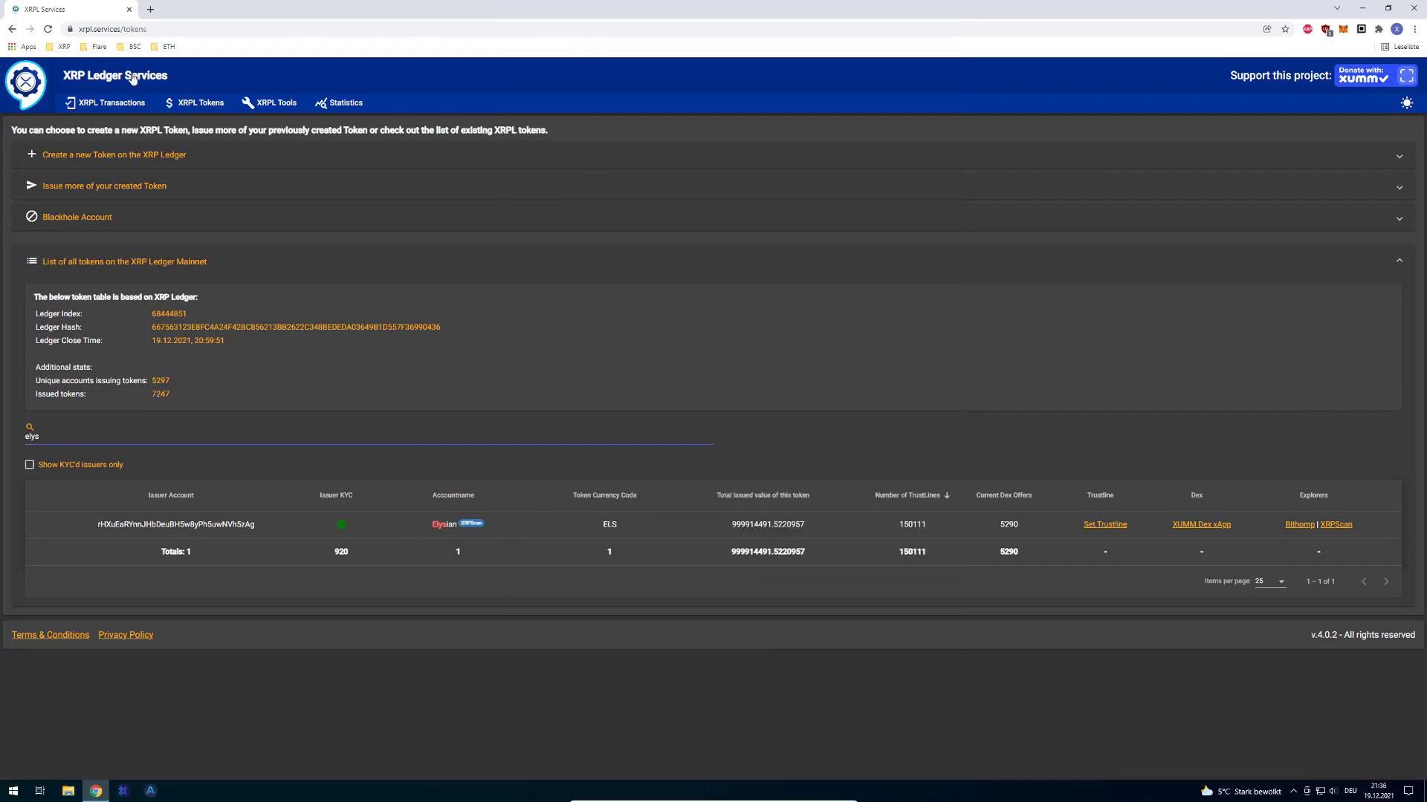
Step: Filter the token list by 'els', open the Elysian ELS details and copy its issuer address
click(112, 29)
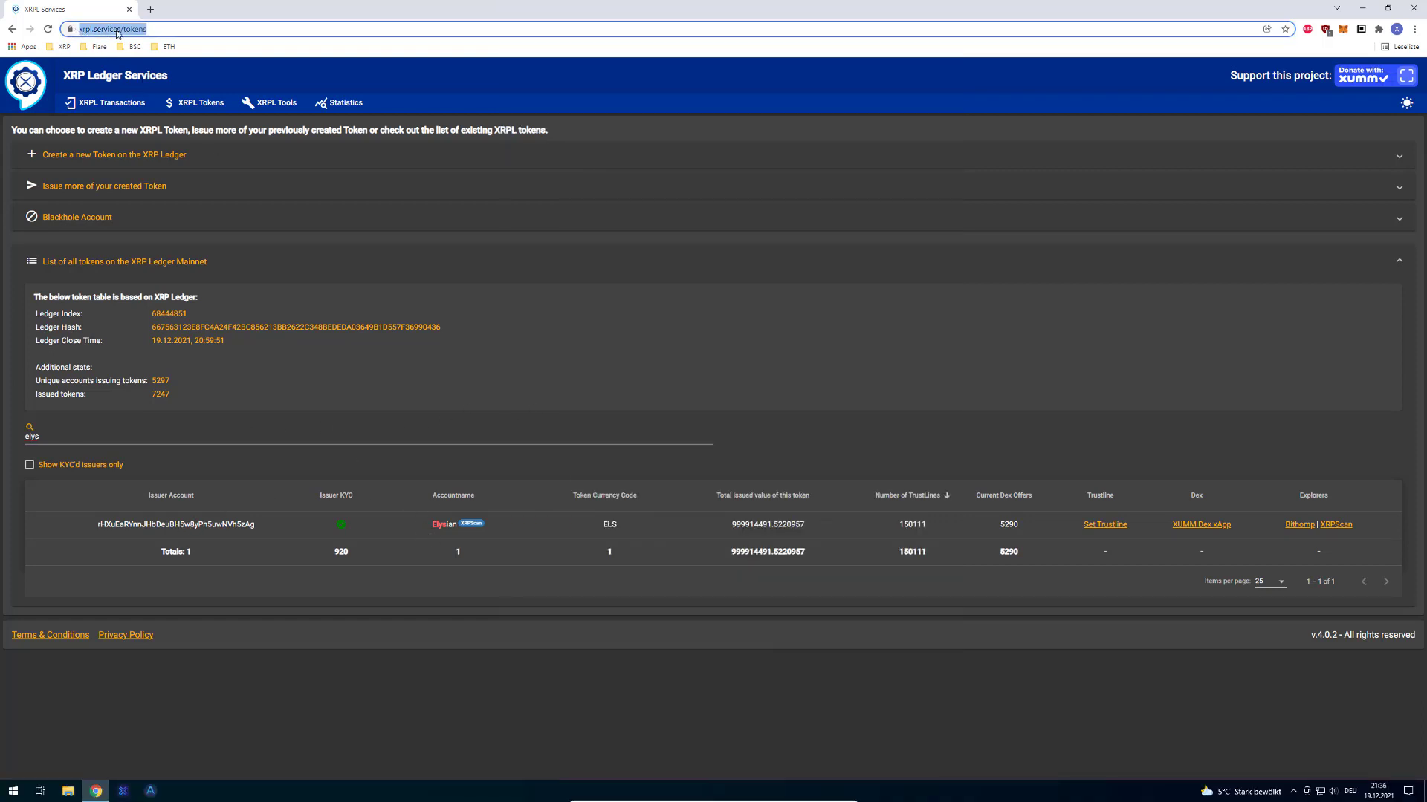
click(113, 434)
key(BackSpace)
key(BackSpace)
key(BackSpace)
key(BackSpace)
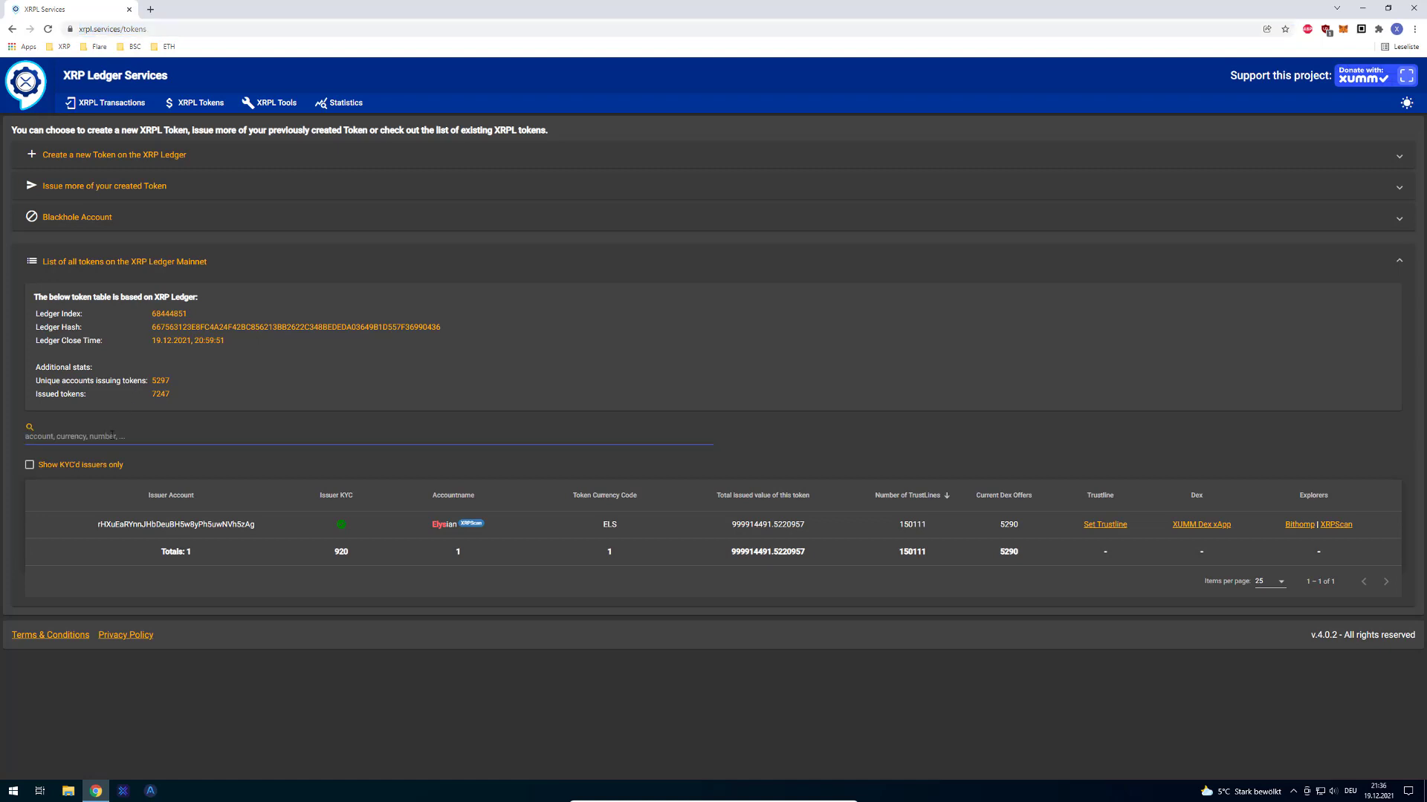
text(els)
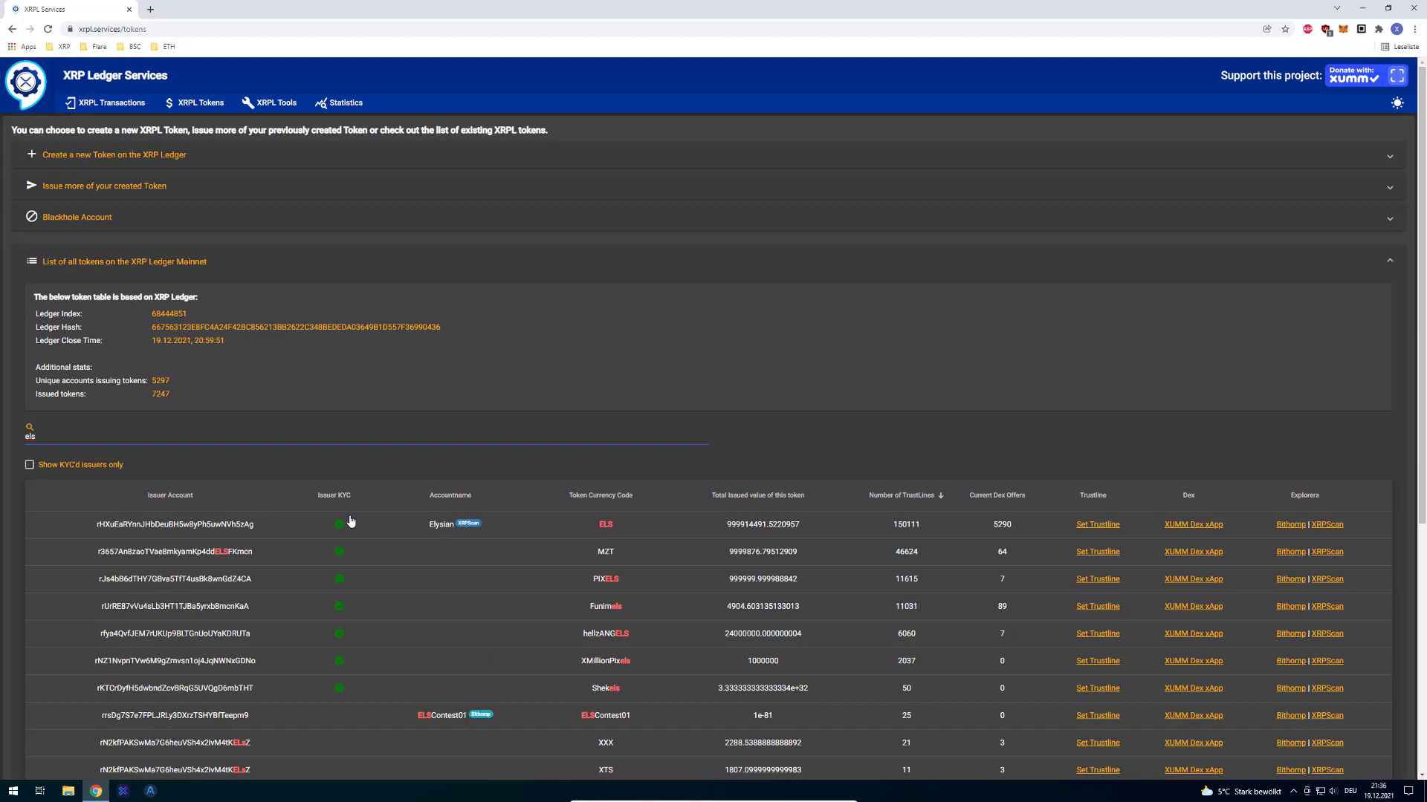
scroll(448, 566, down, 2)
click(560, 417)
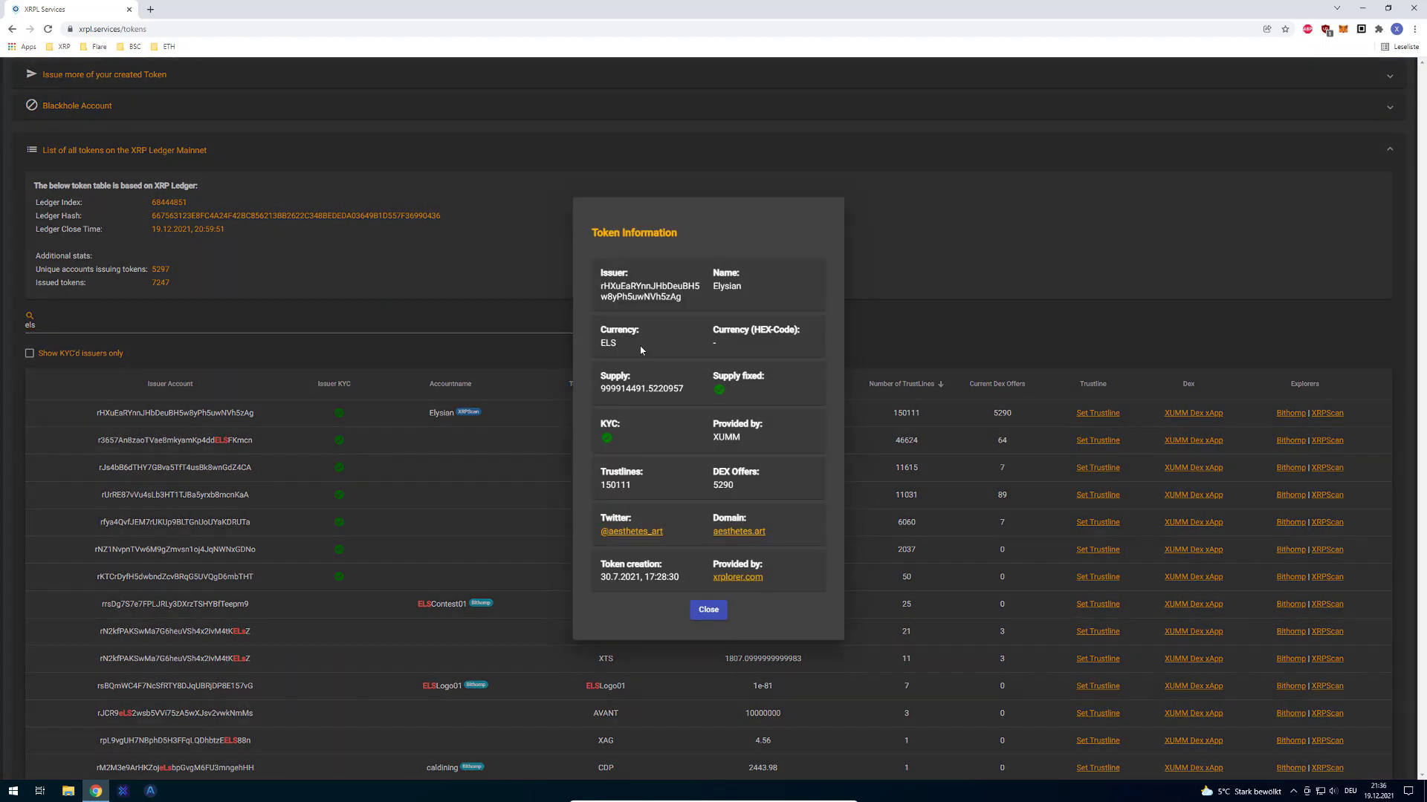
double_click(650, 293)
double_click(663, 291)
key(ctrl+c)
Step: Look up the copied Elysian issuer address on XRPSCAN and highlight its BLACKHOLED ACCOUNT notice
key(ctrl+t)
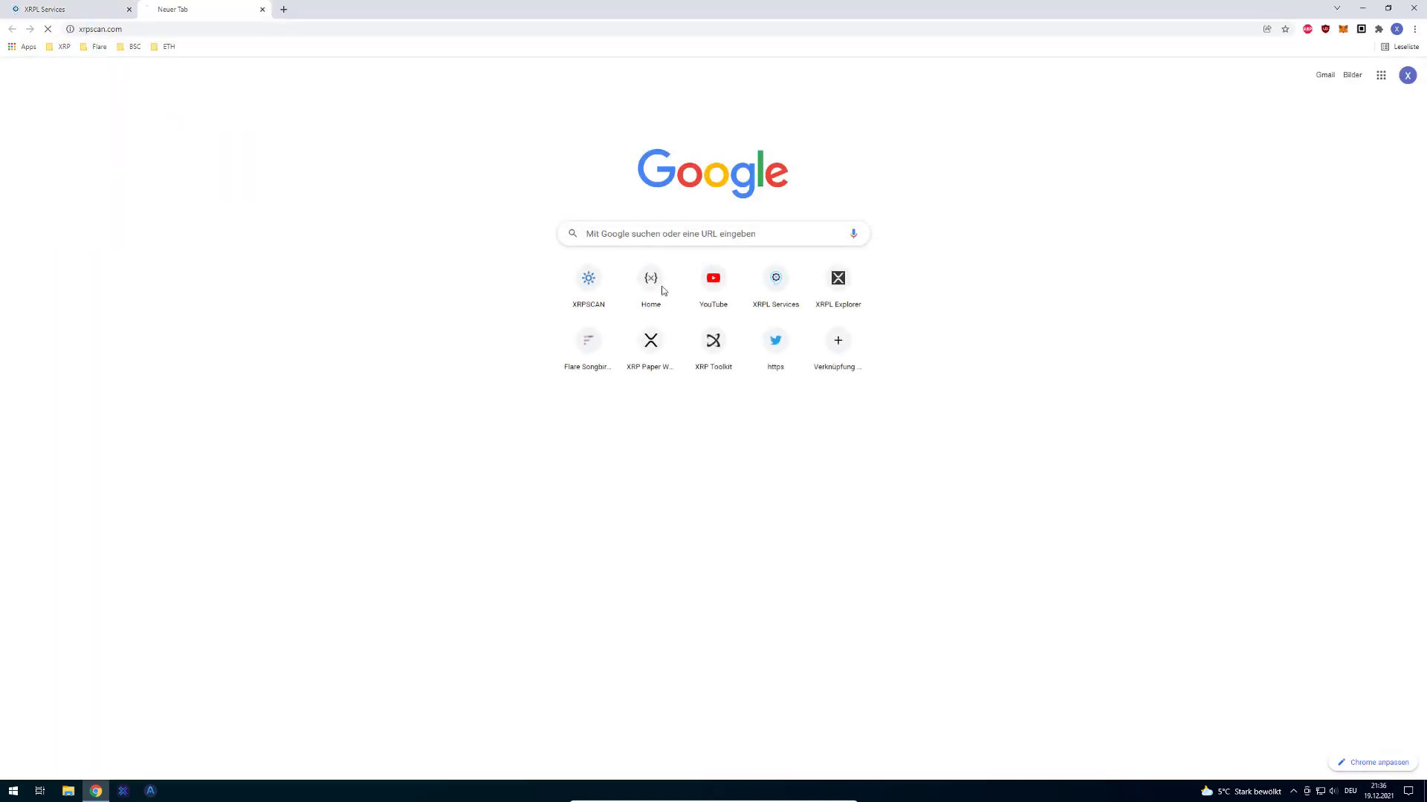
click(652, 282)
key(ctrl+v)
key(Return)
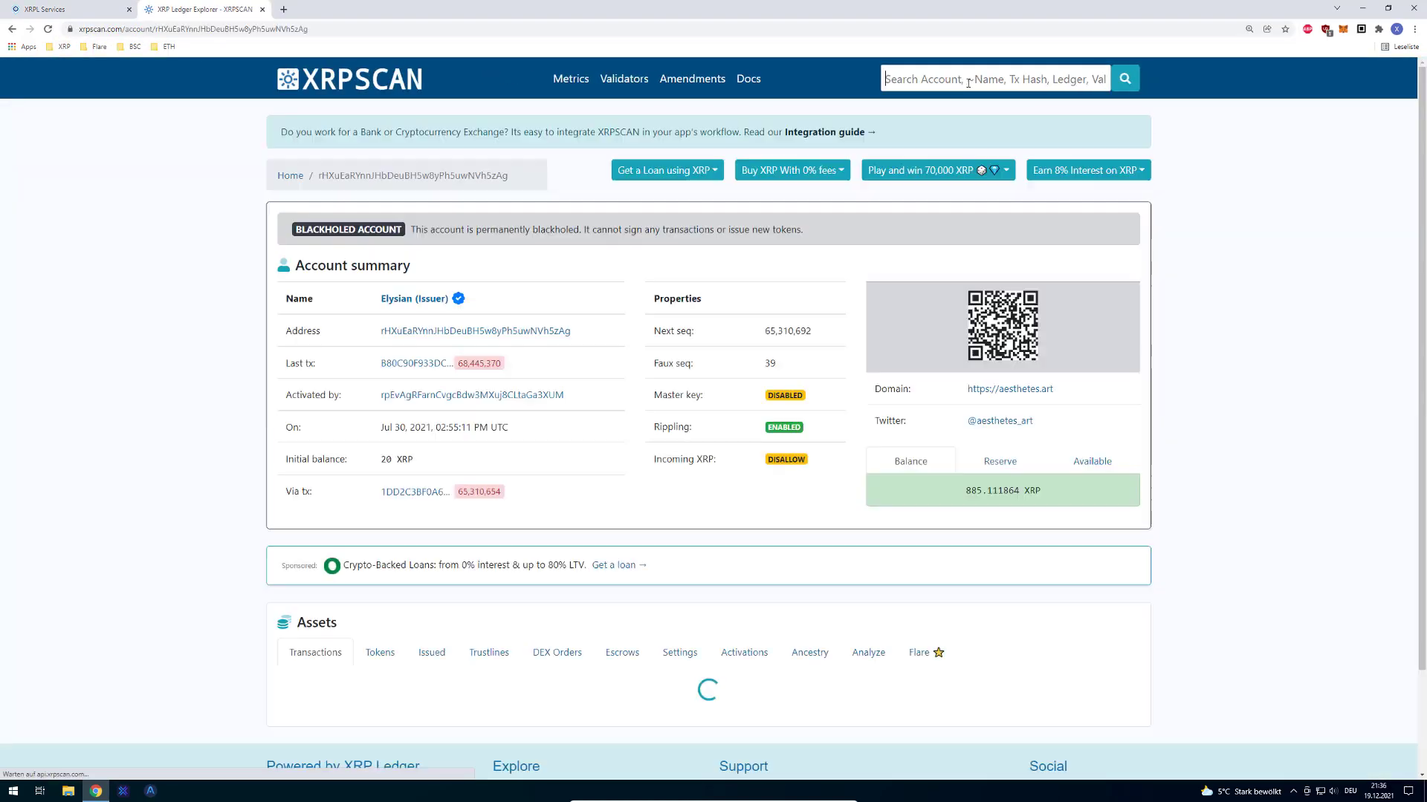
drag(441, 229, 293, 230)
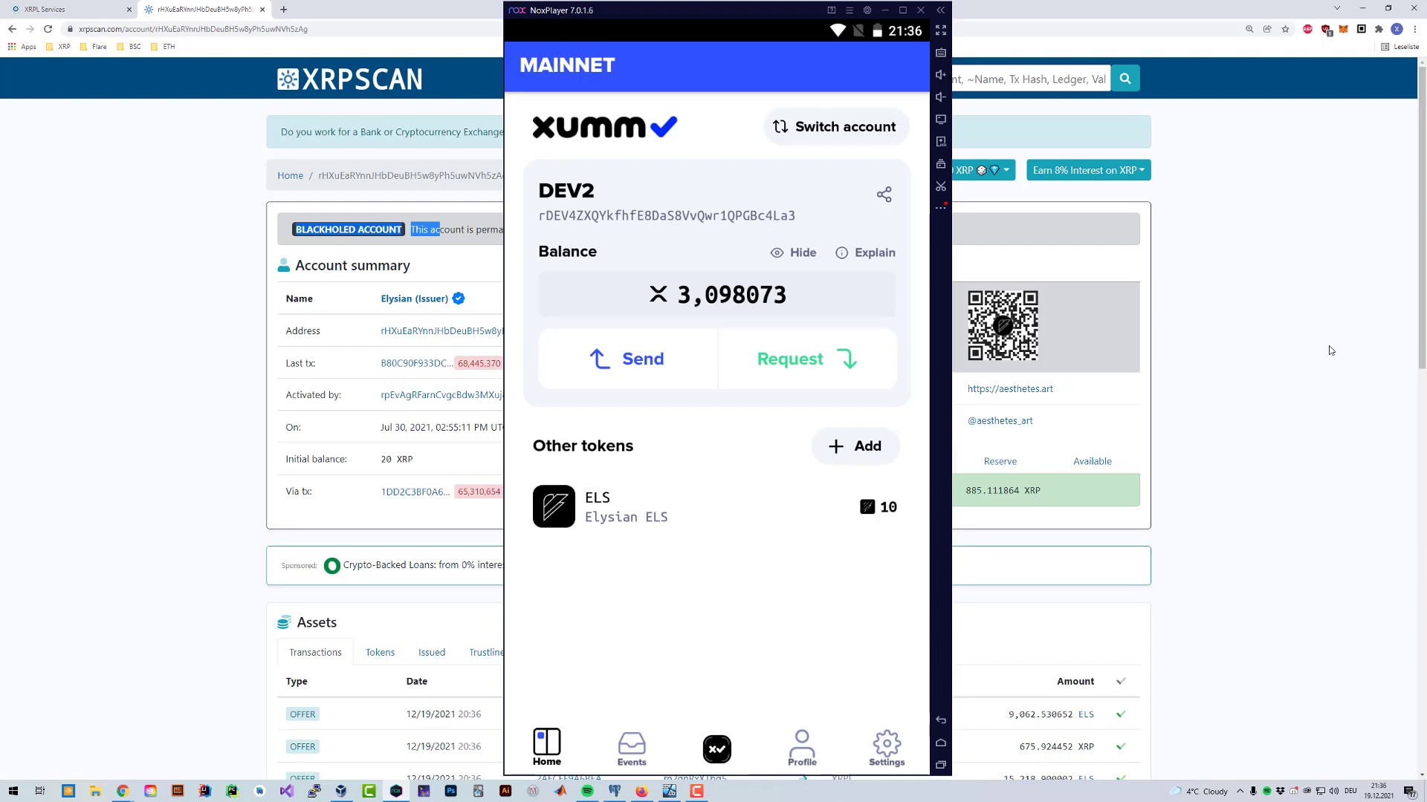
click(614, 364)
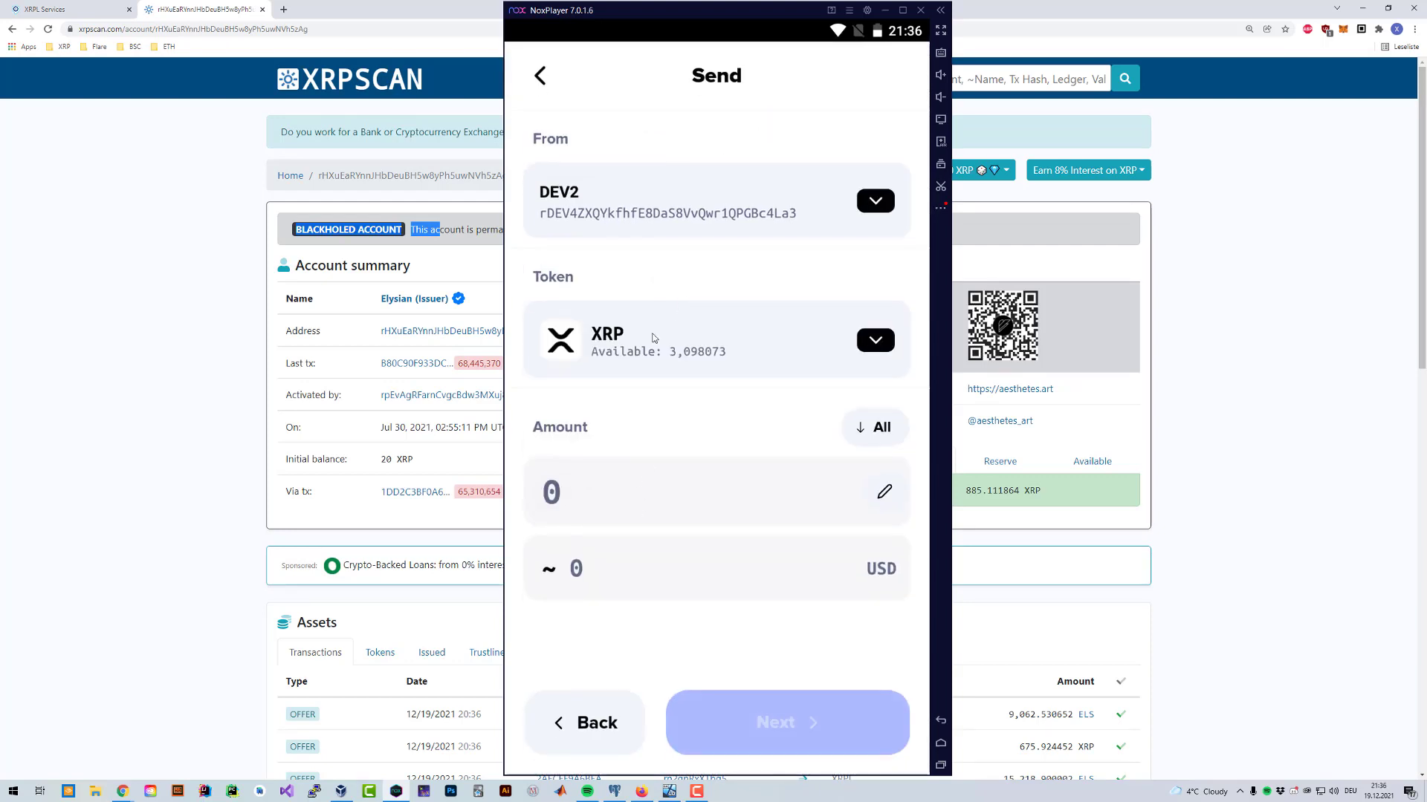
click(654, 336)
click(683, 475)
click(682, 479)
text(10)
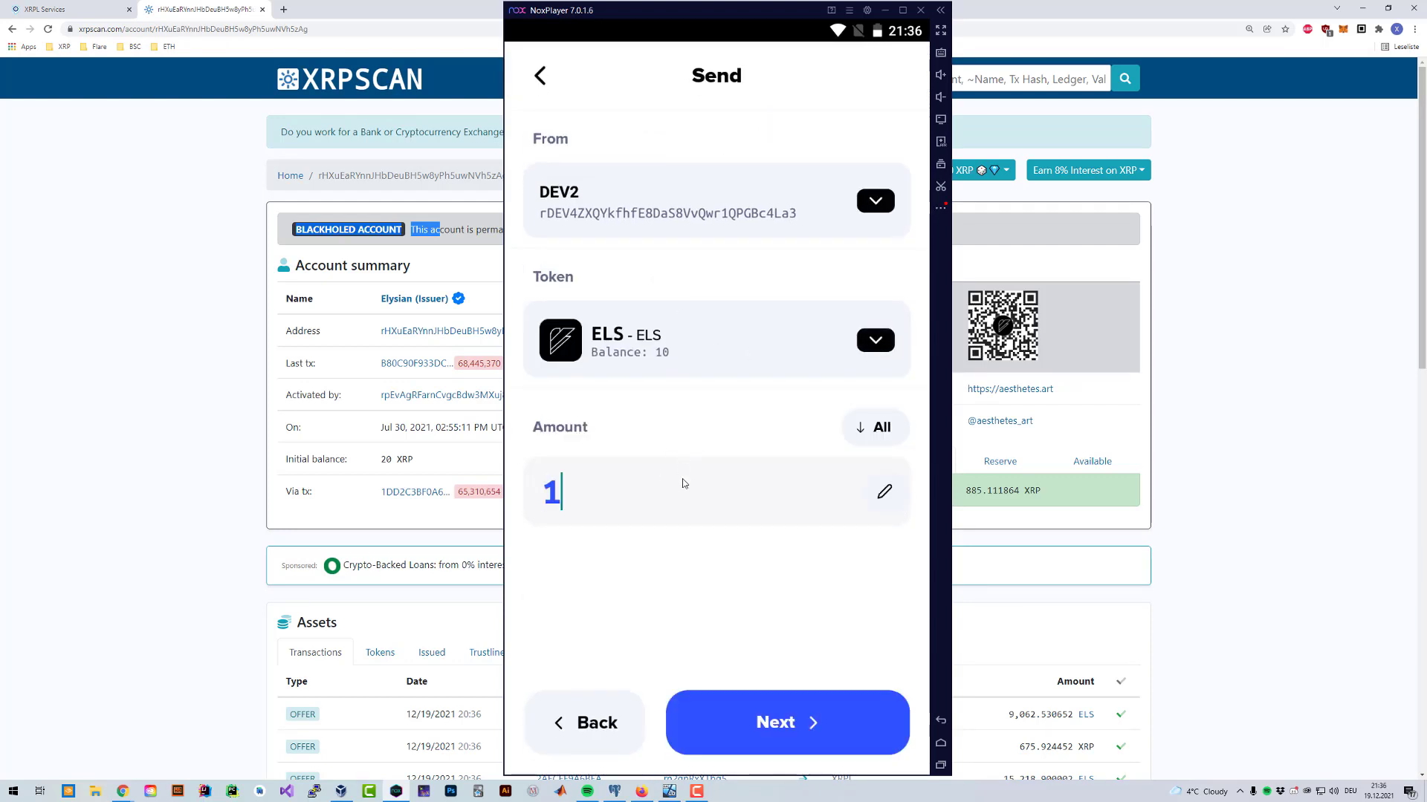
click(756, 720)
click(662, 150)
key(ctrl+v)
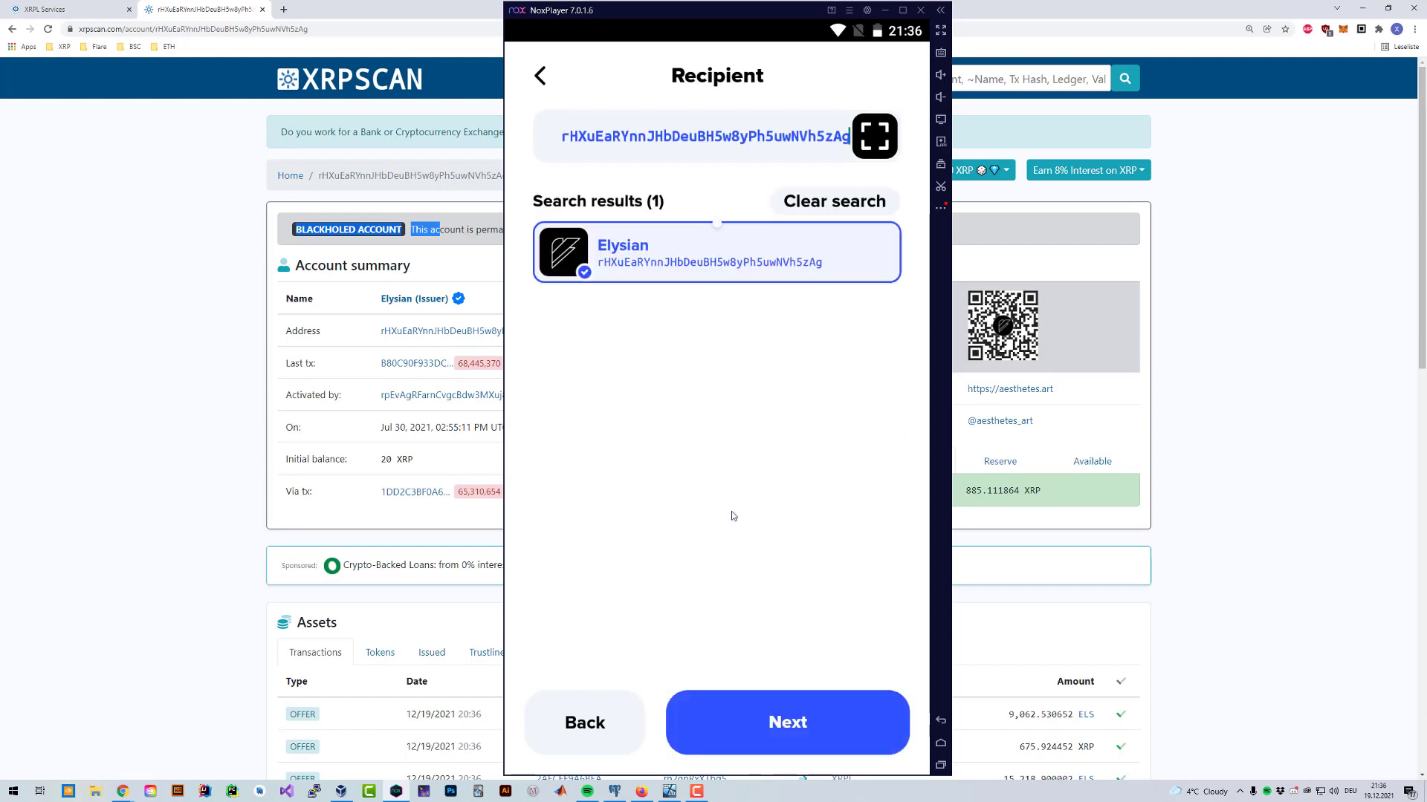
click(798, 707)
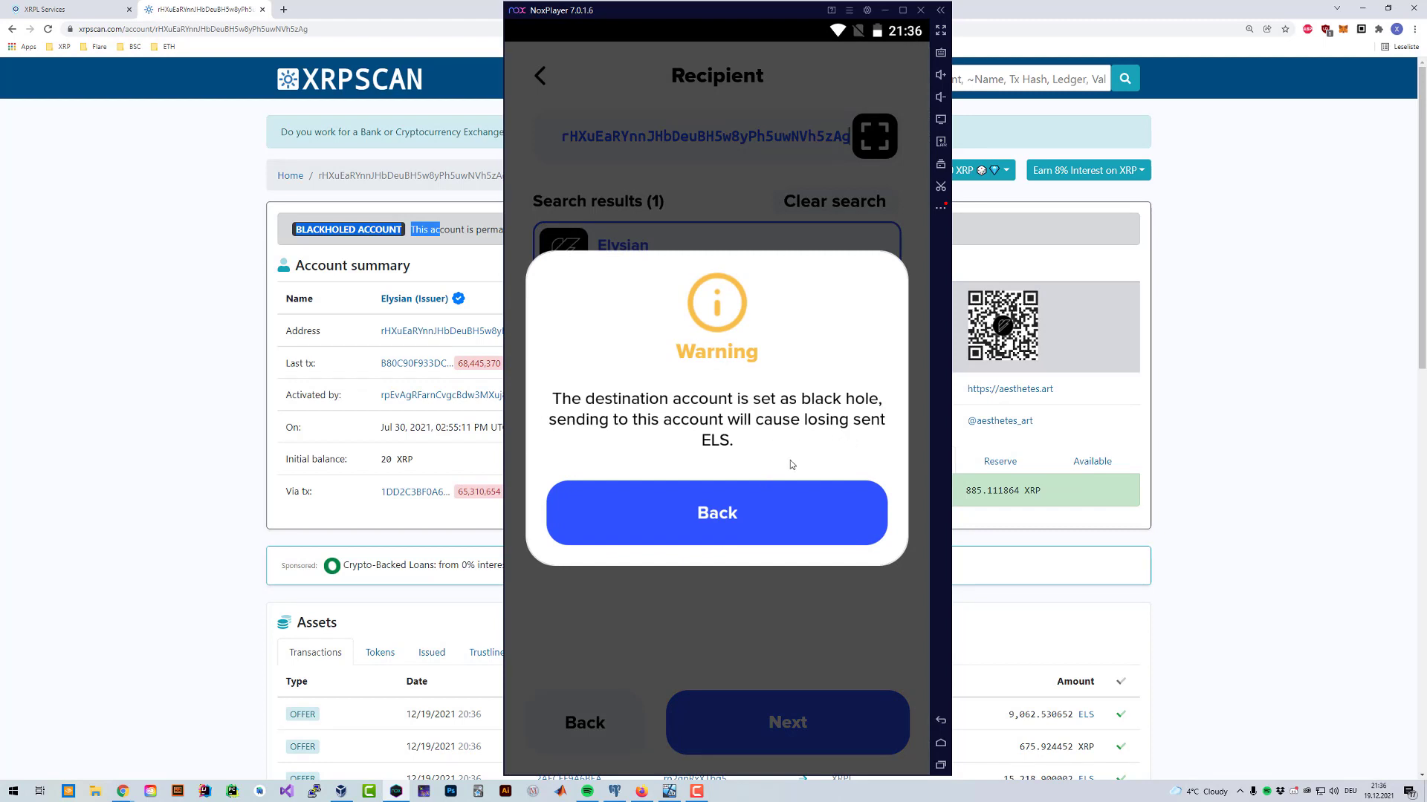
click(780, 528)
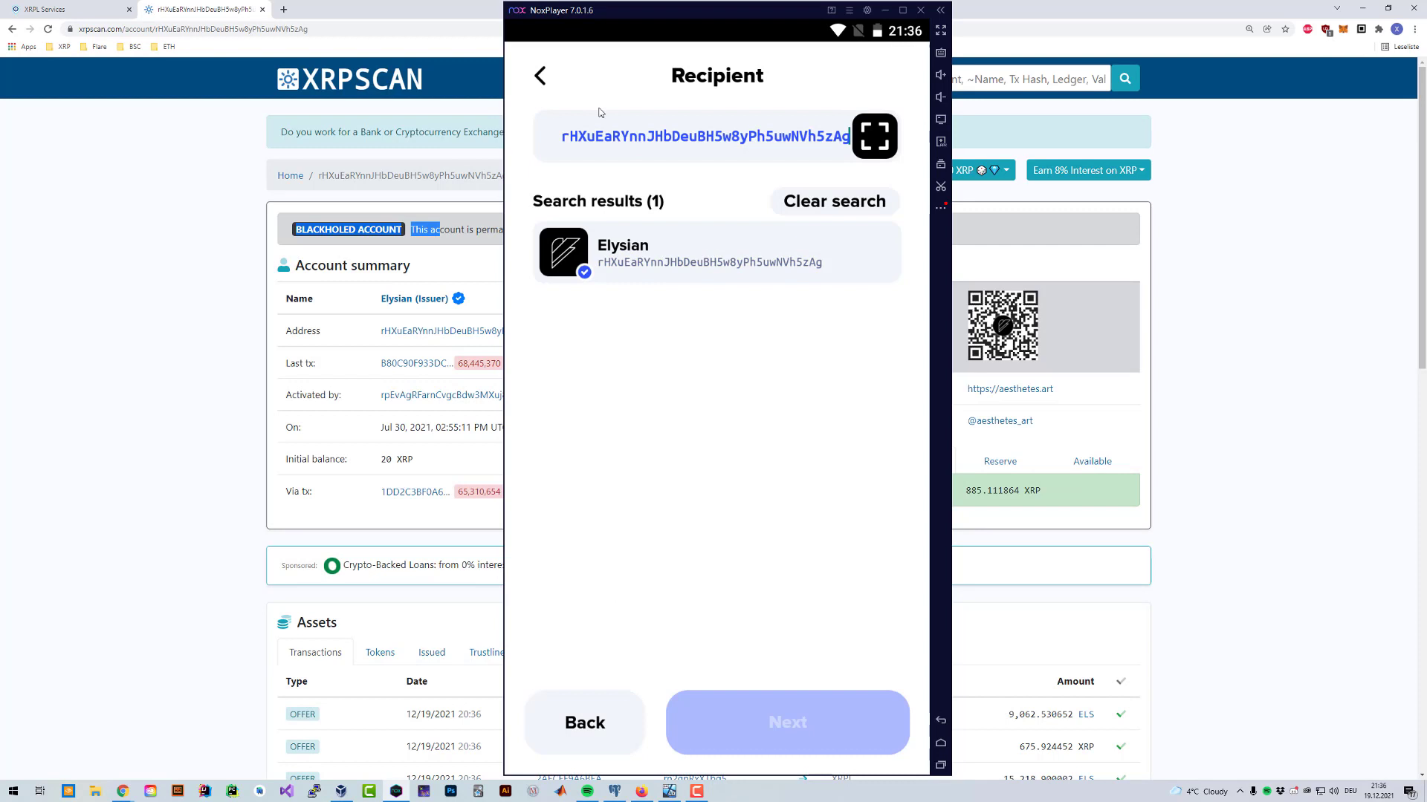
click(546, 75)
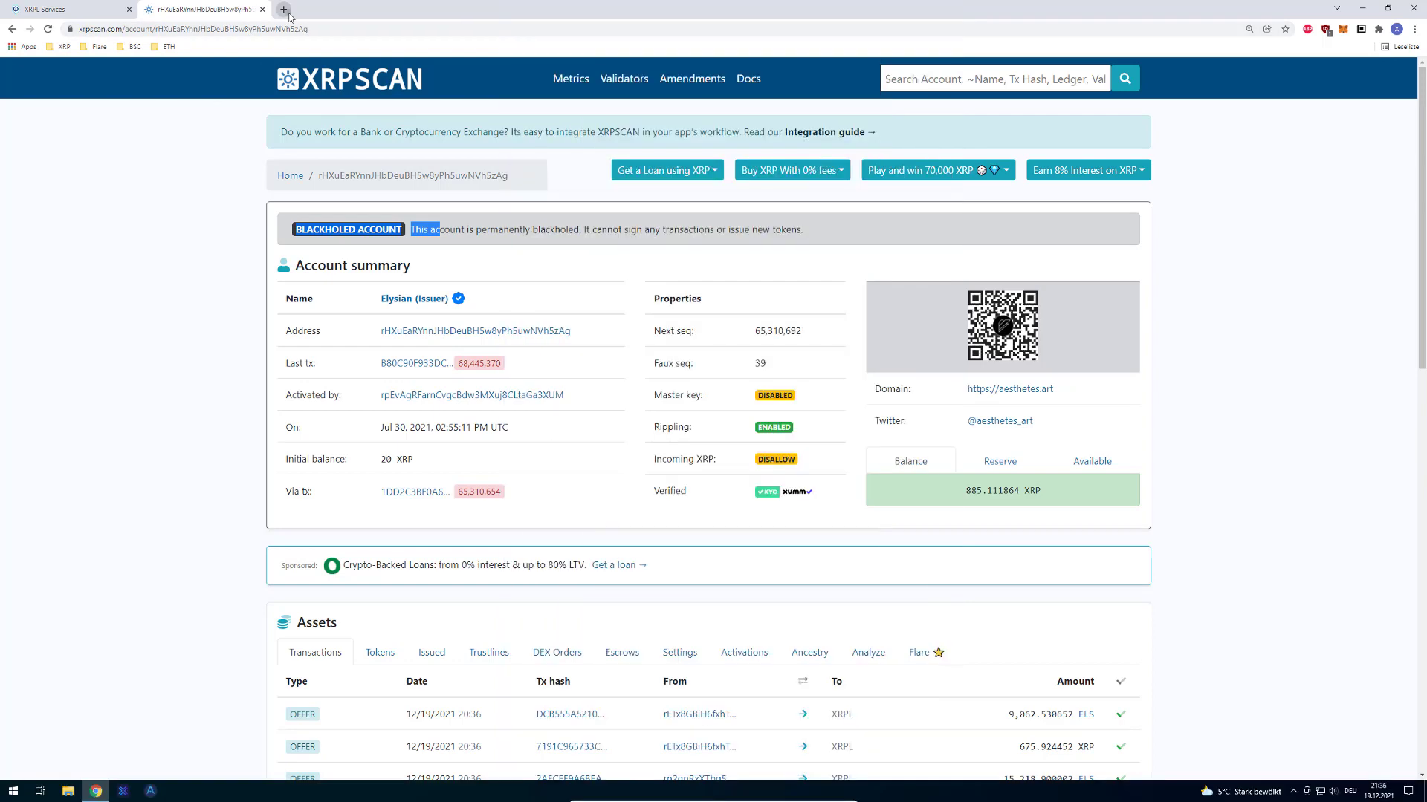
Step: Load xrptoolkit.com and start adding an account via the Xumm App
click(283, 8)
text(xrptoolkit.com)
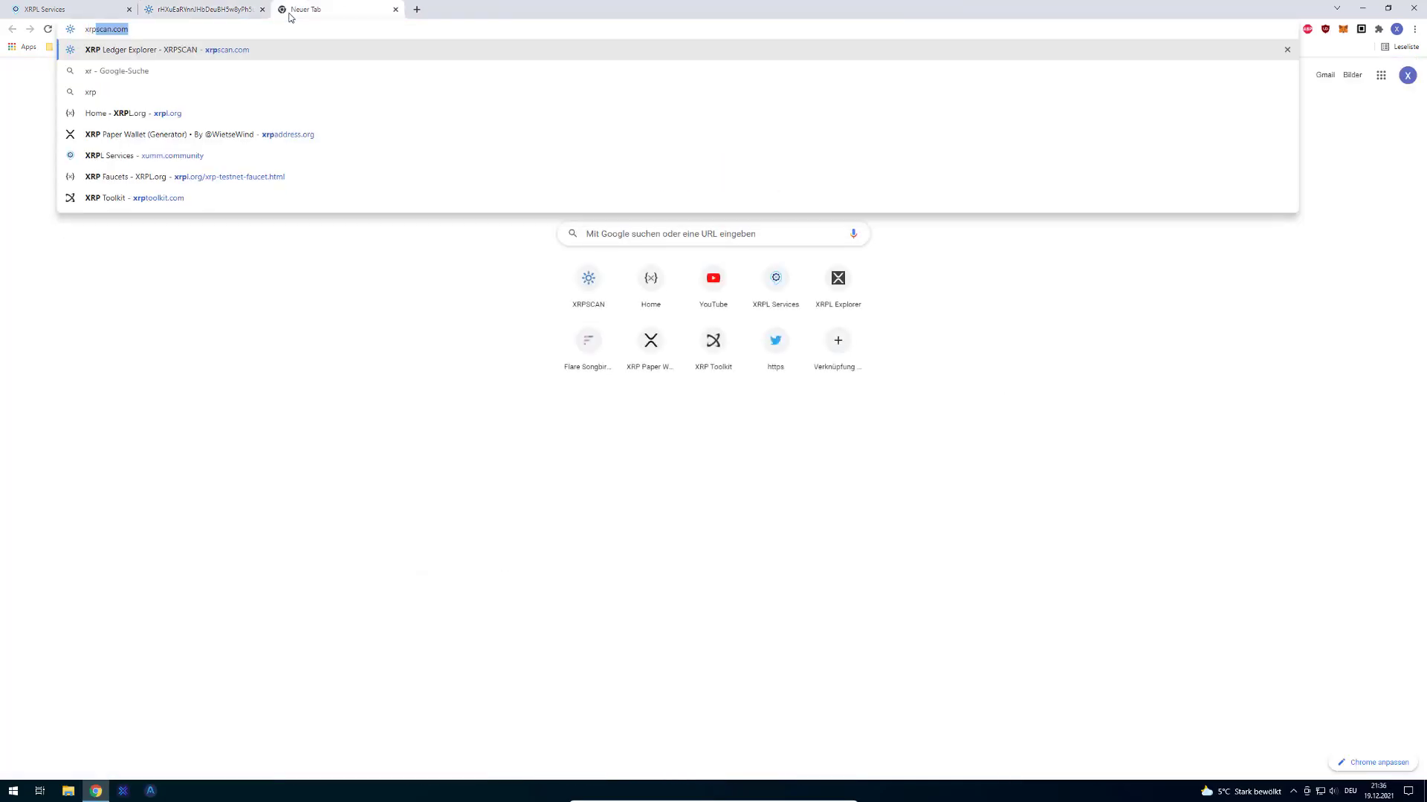
key(Return)
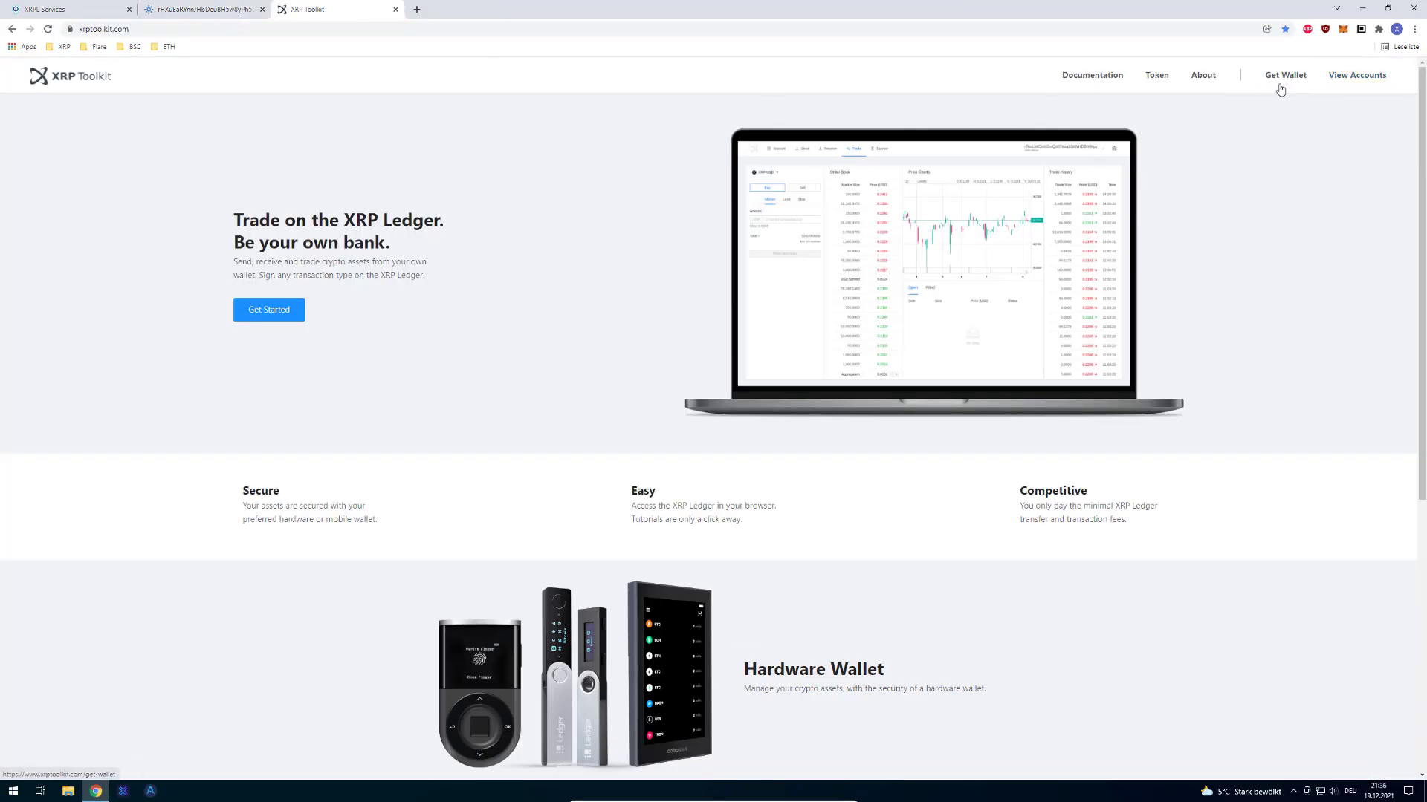
click(1344, 76)
mouse_move(1299, 89)
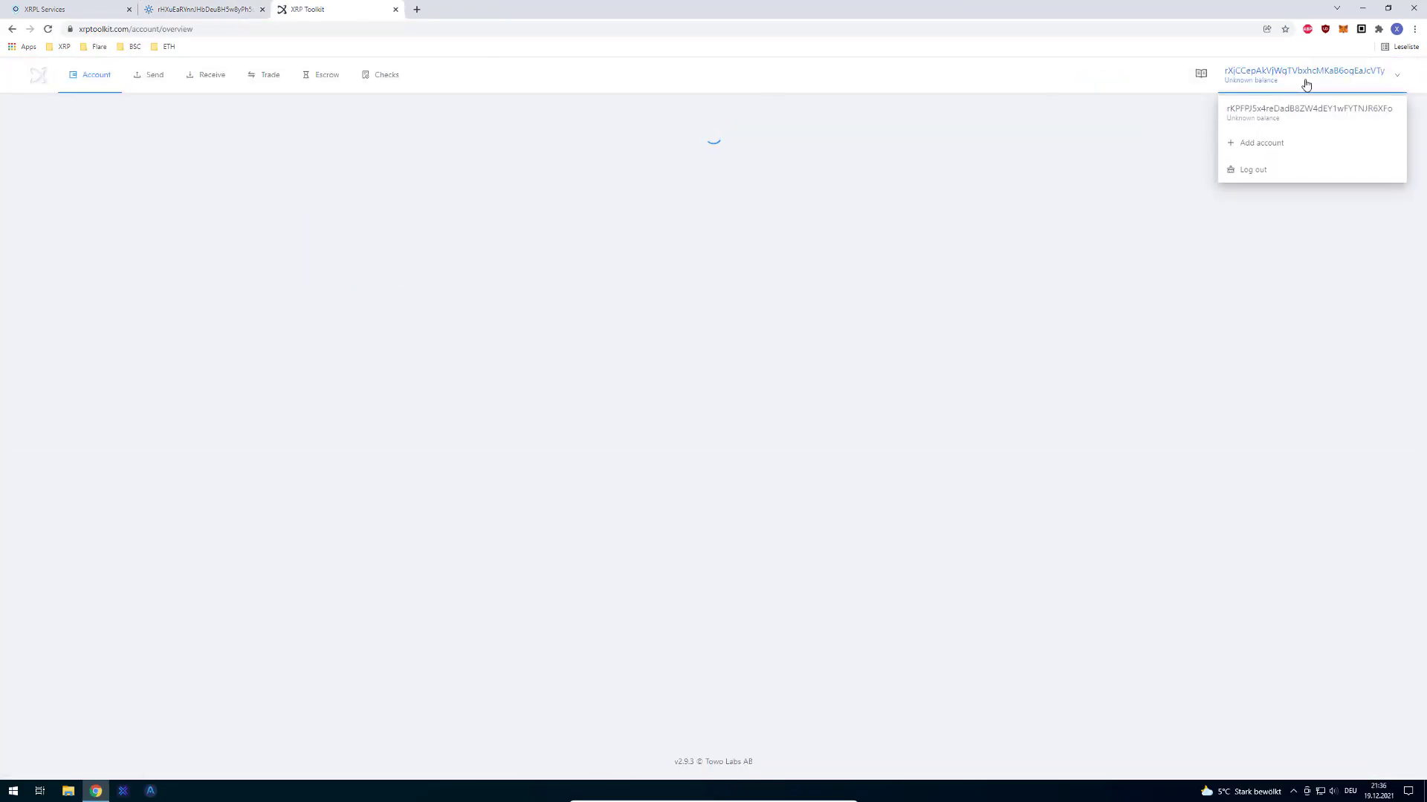
click(1272, 141)
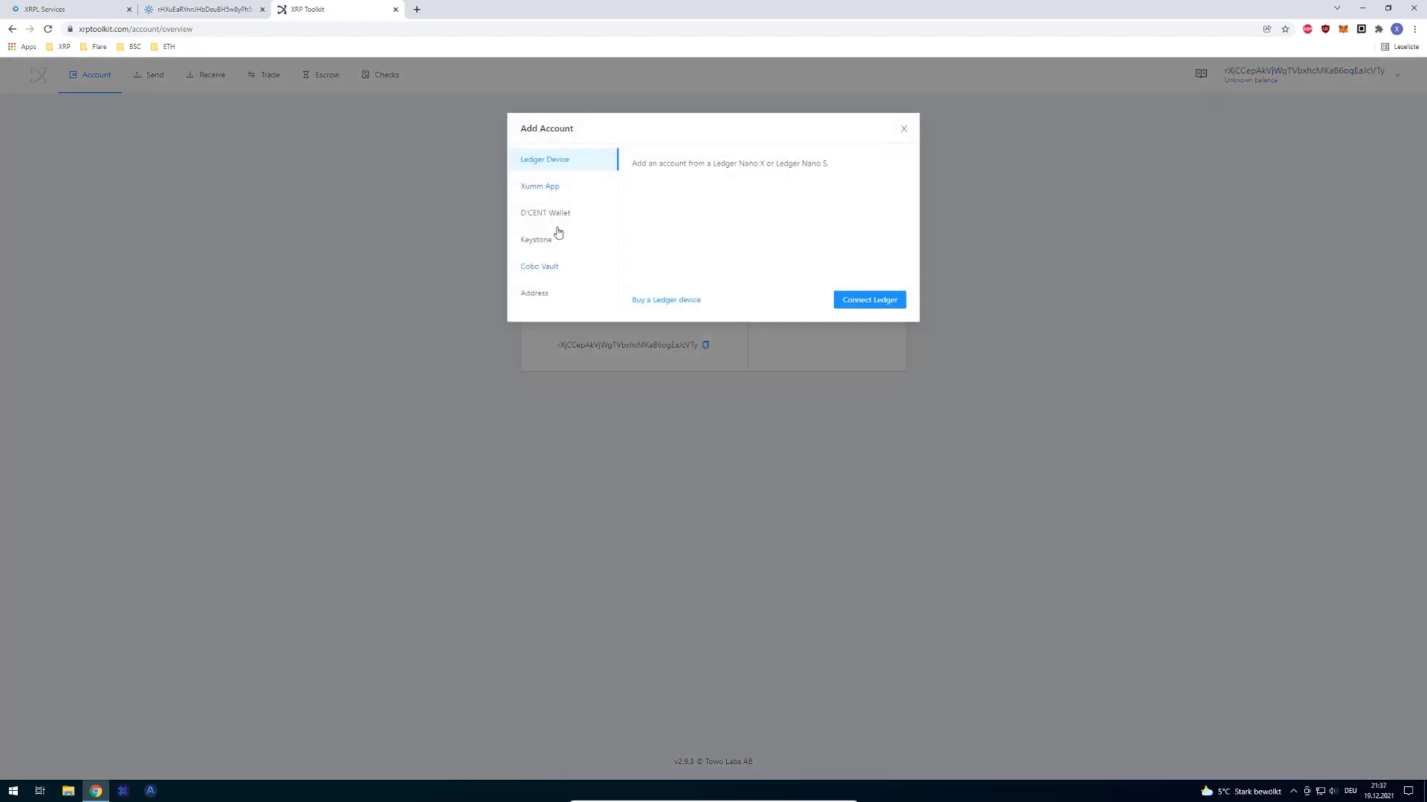
click(554, 191)
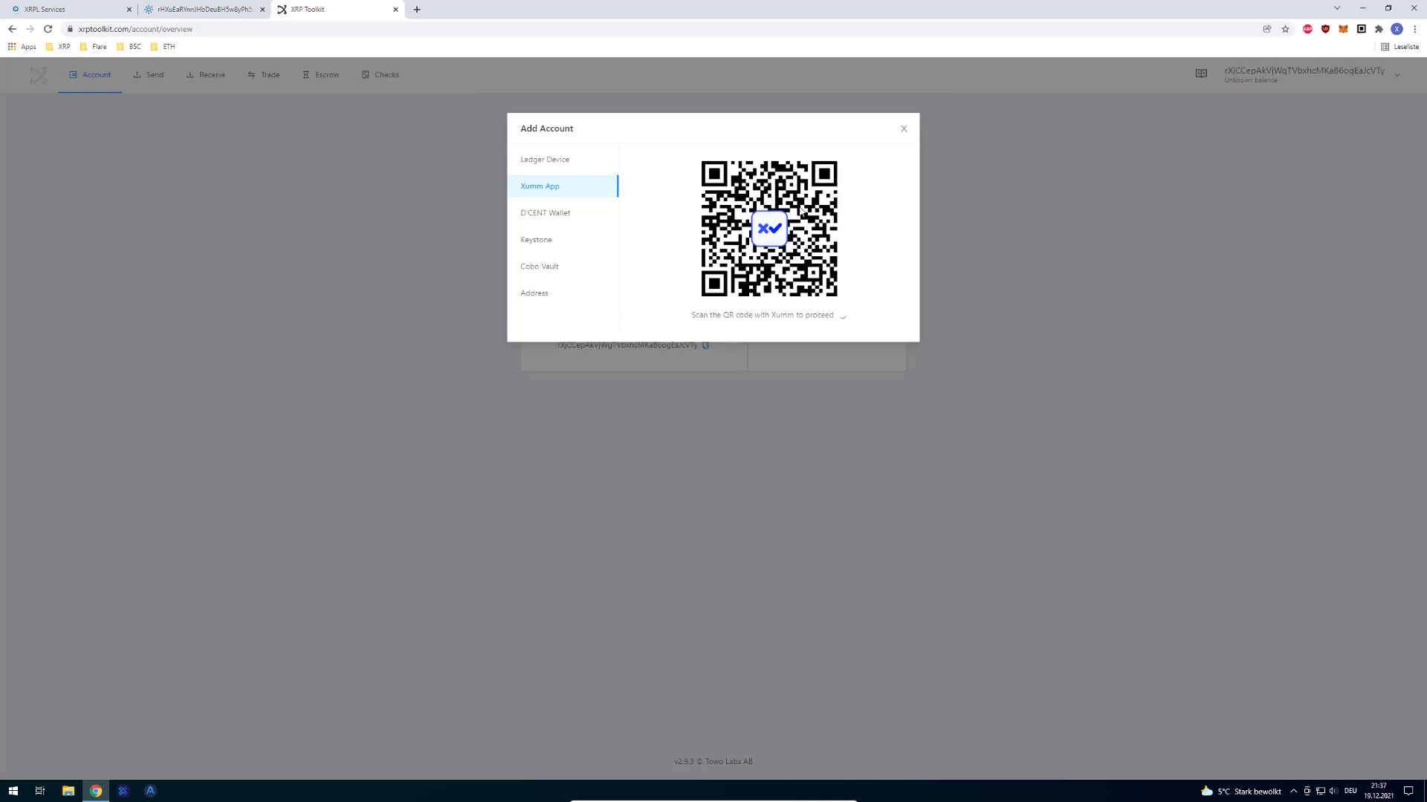
Step: Copy the Xumm QR code's image address as the sign link, discarding a test paste
drag(767, 316, 779, 261)
right_click(765, 253)
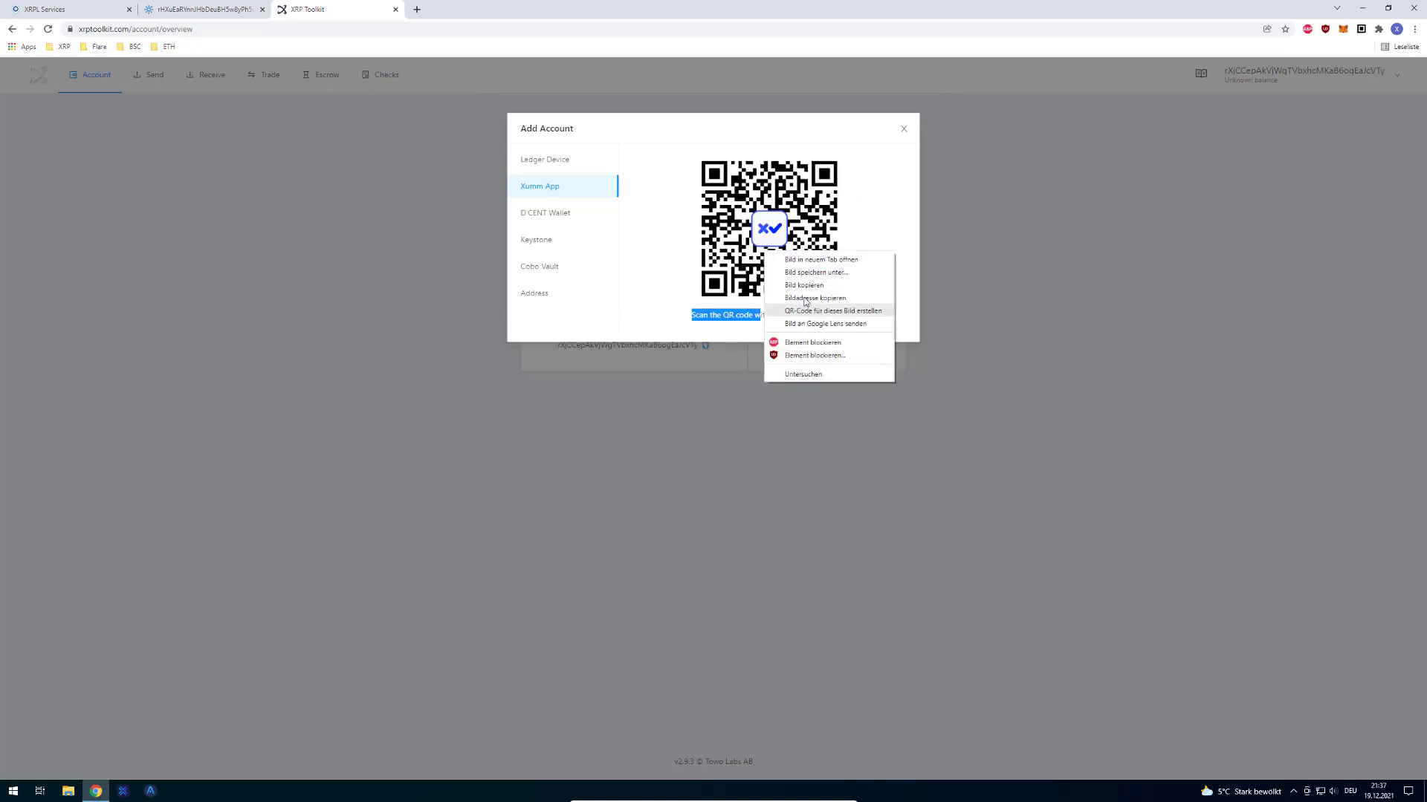
click(821, 259)
key(ctrl+v)
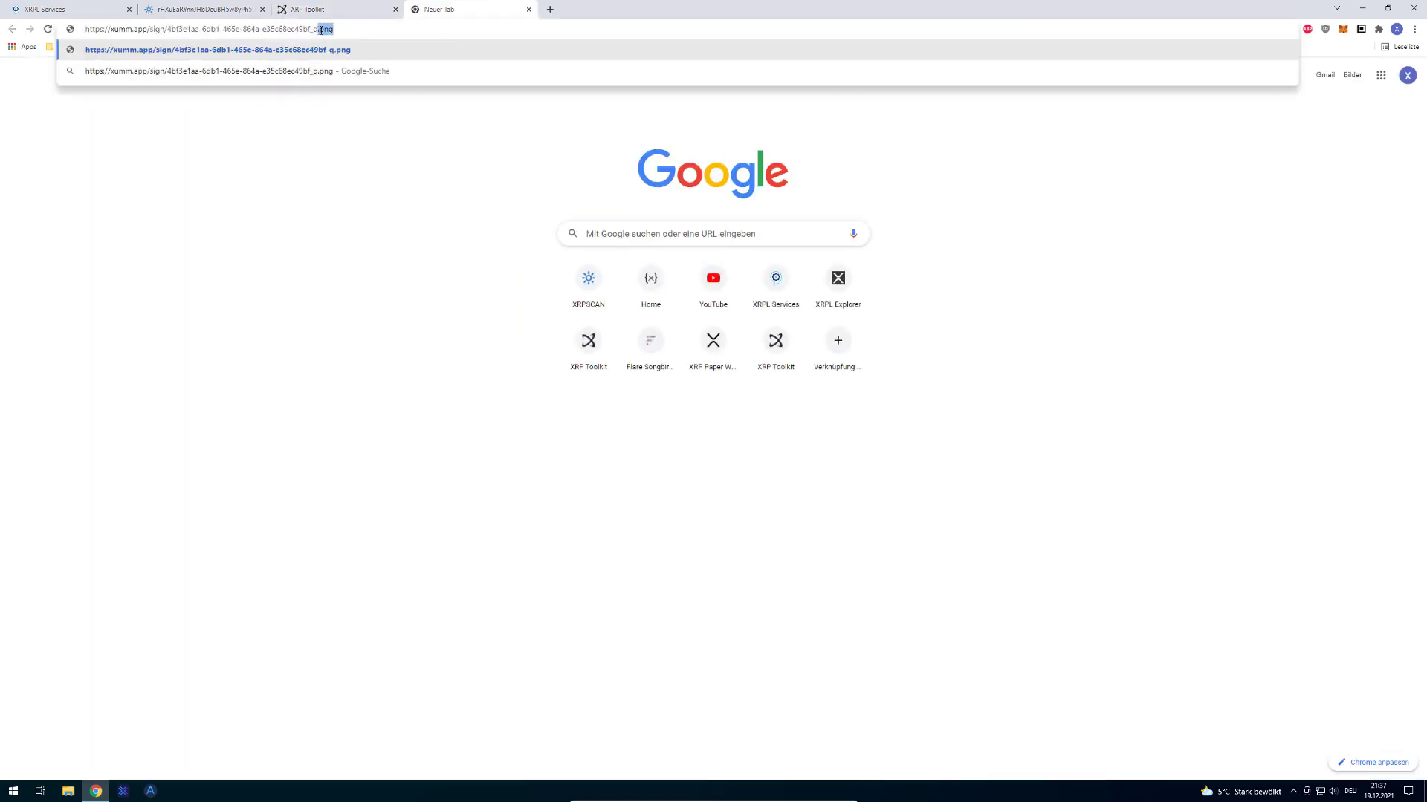
key(BackSpace)
key(BackSpace)
key(BackSpace)
key(ctrl+a)
key(BackSpace)
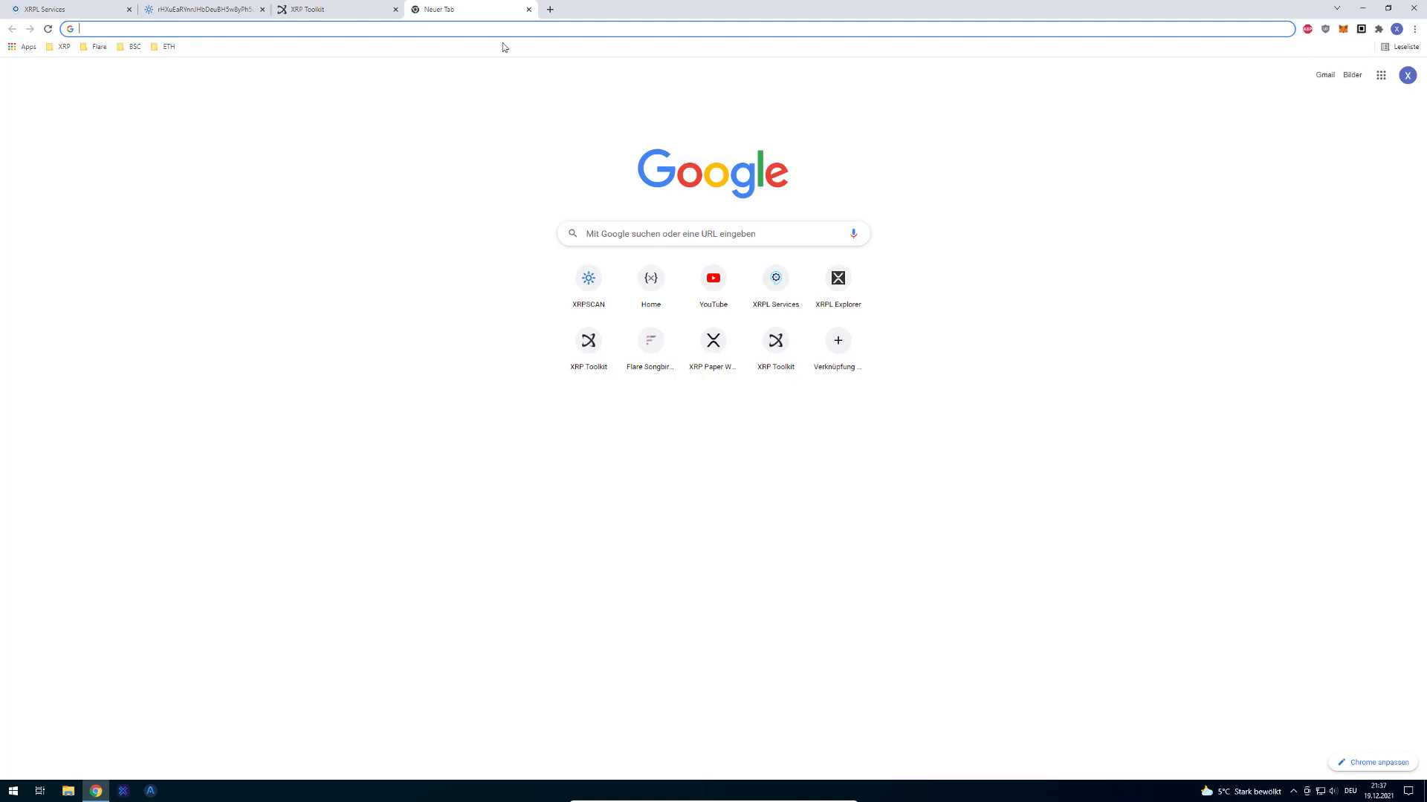
key(ctrl+w)
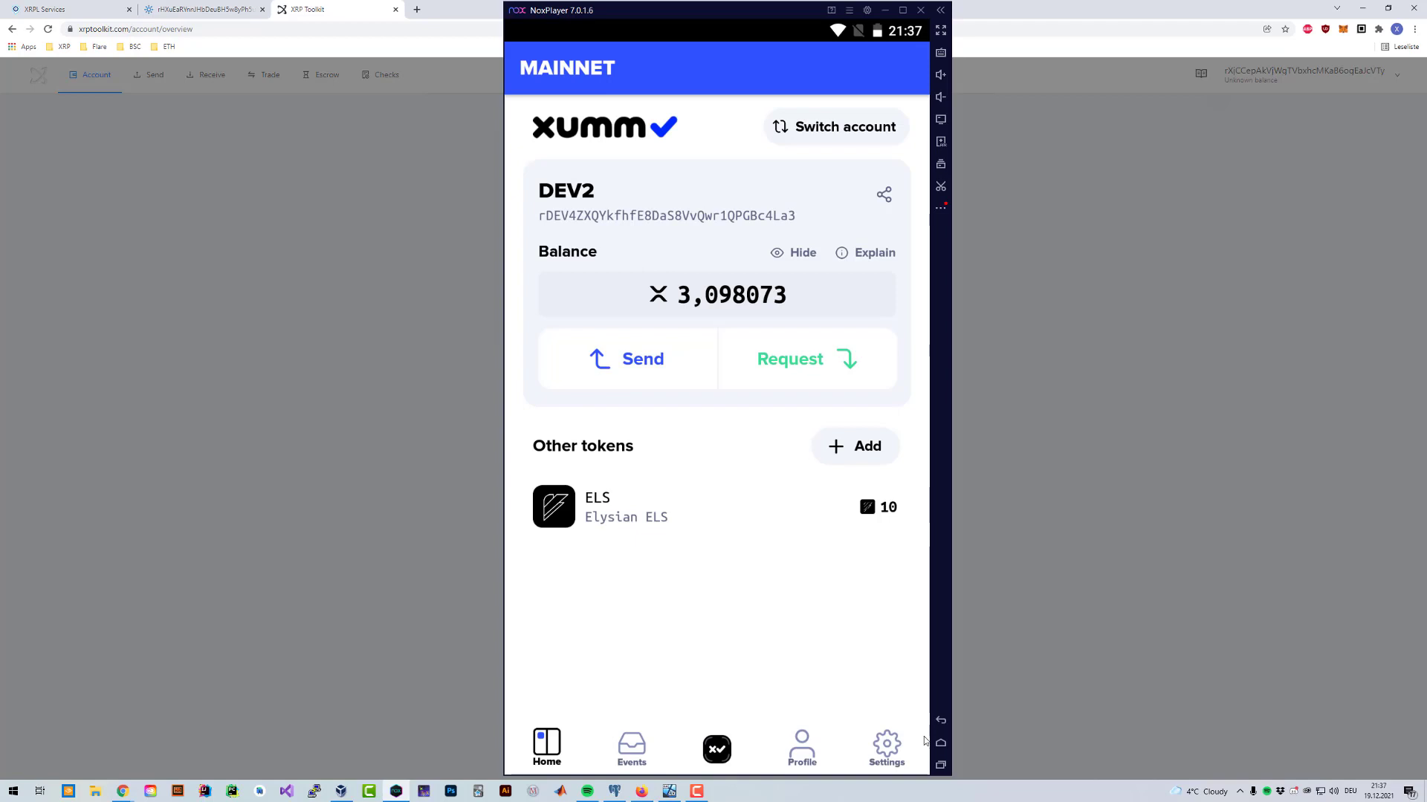
Step: Open the Xumm sign link in the emulator's XUMM app and unlock it with the passcode
click(940, 743)
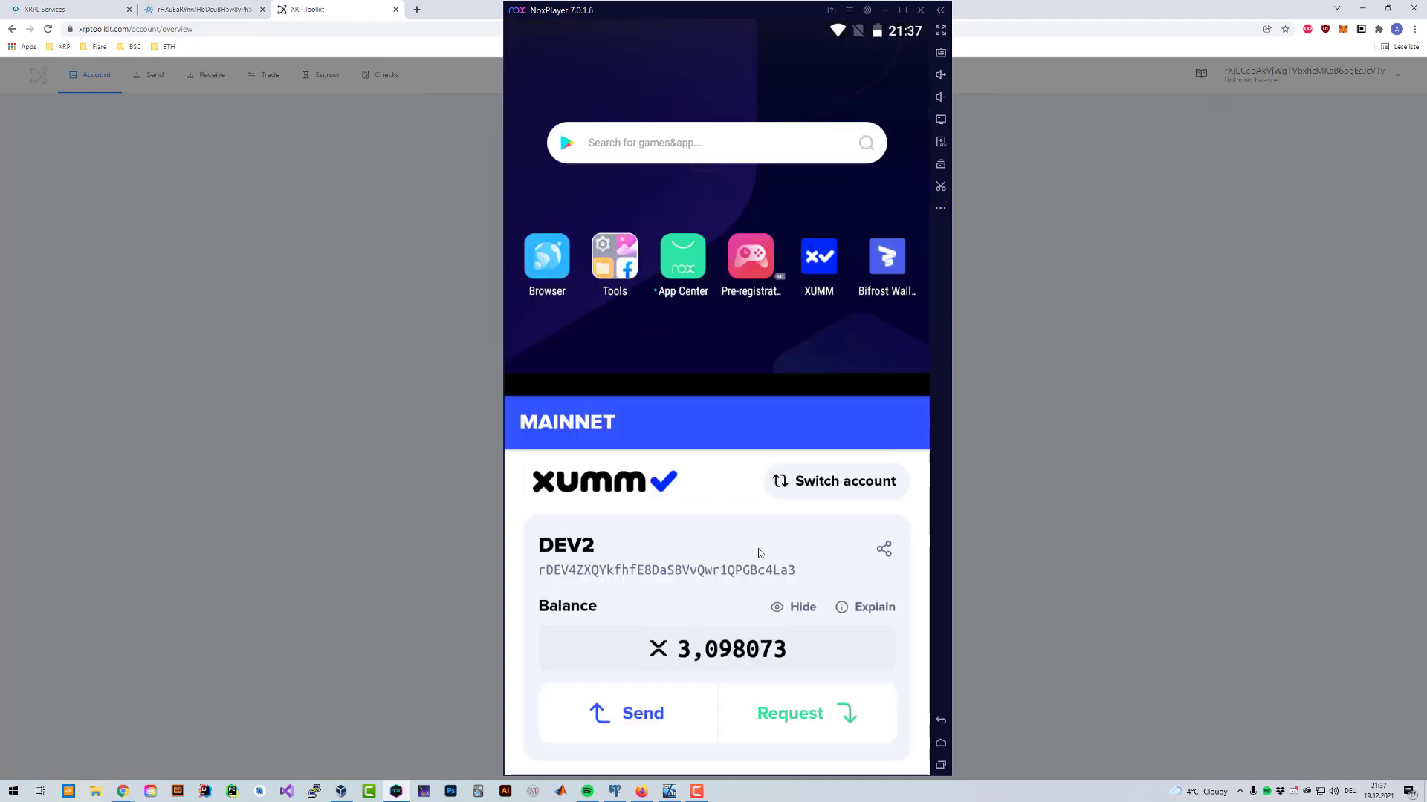
click(557, 218)
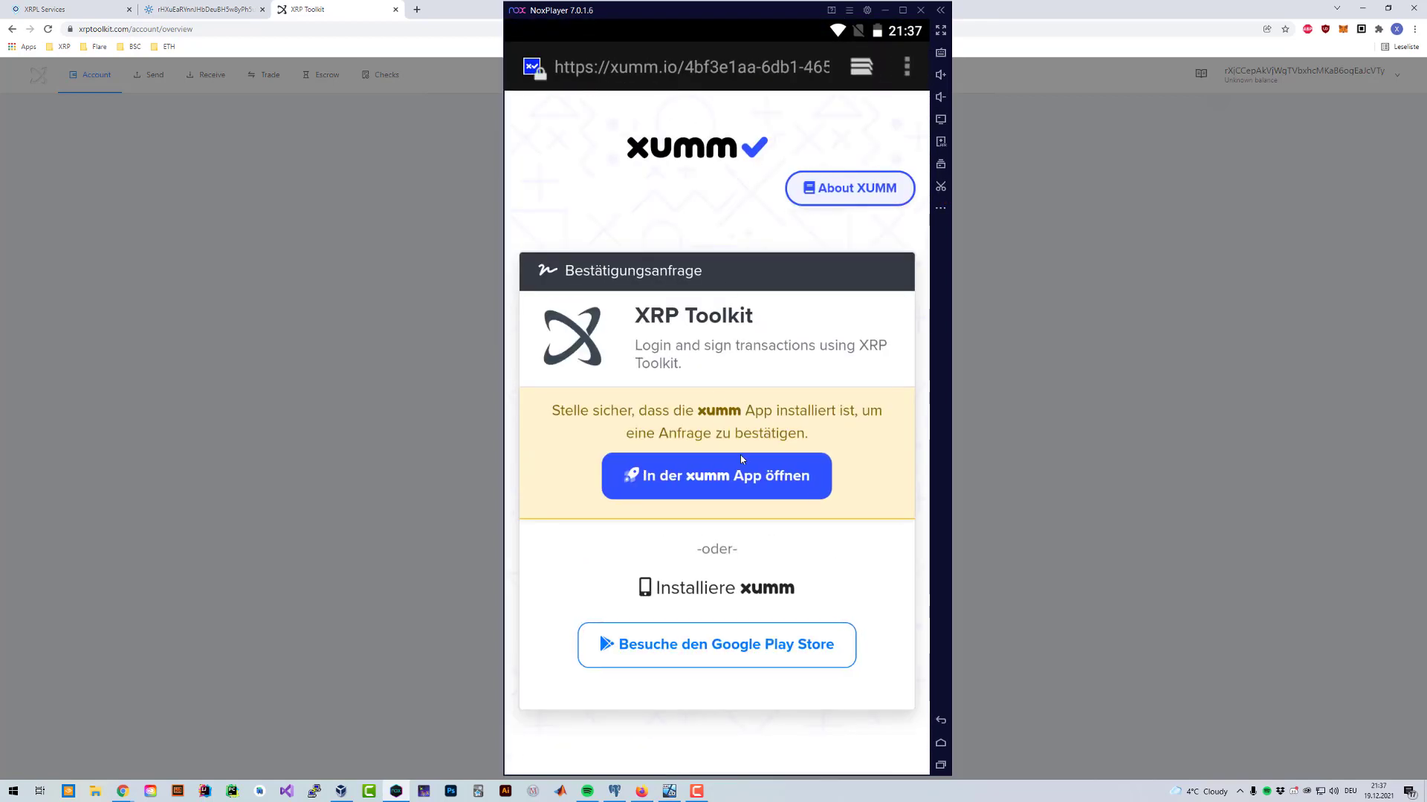
click(740, 456)
click(587, 495)
click(774, 464)
click(758, 493)
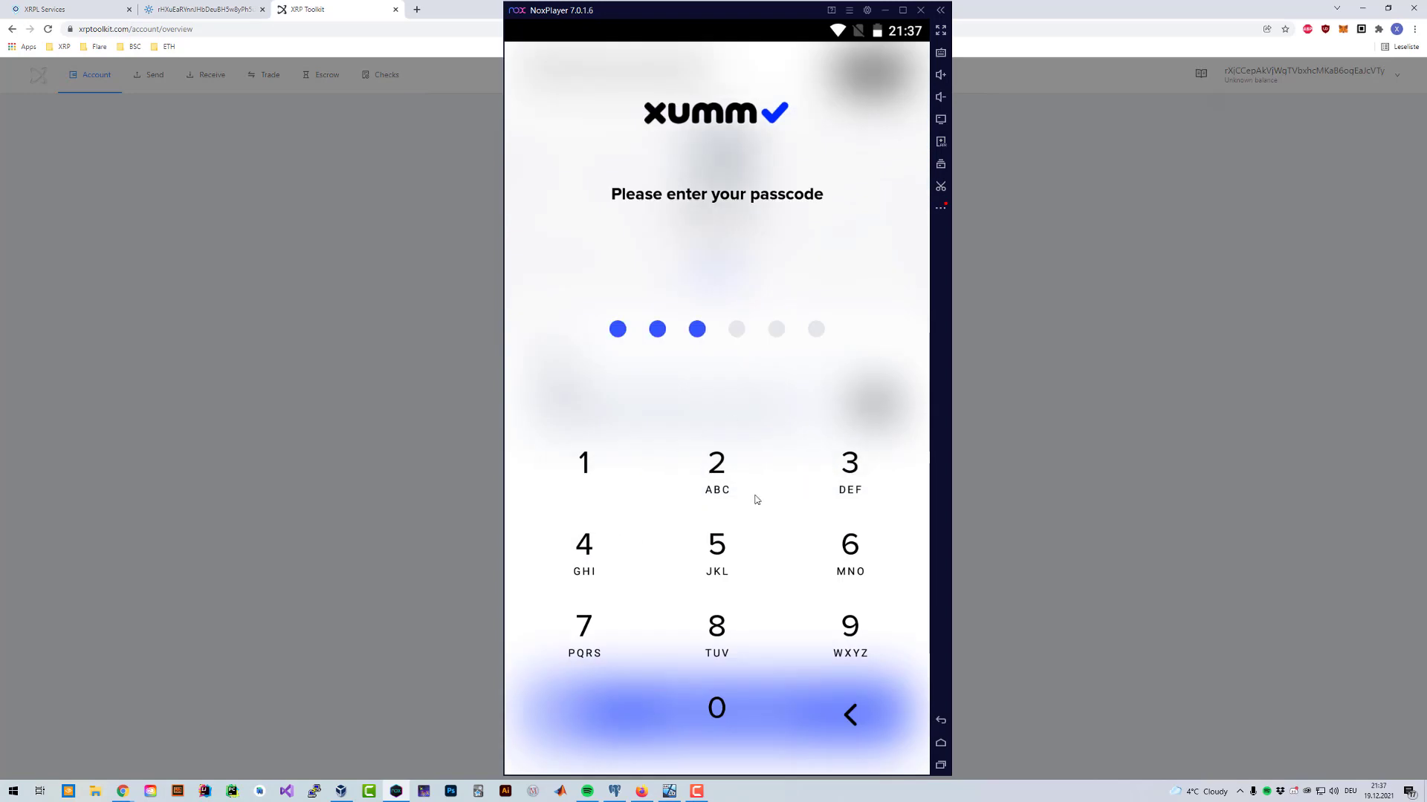
click(726, 548)
click(849, 549)
click(743, 446)
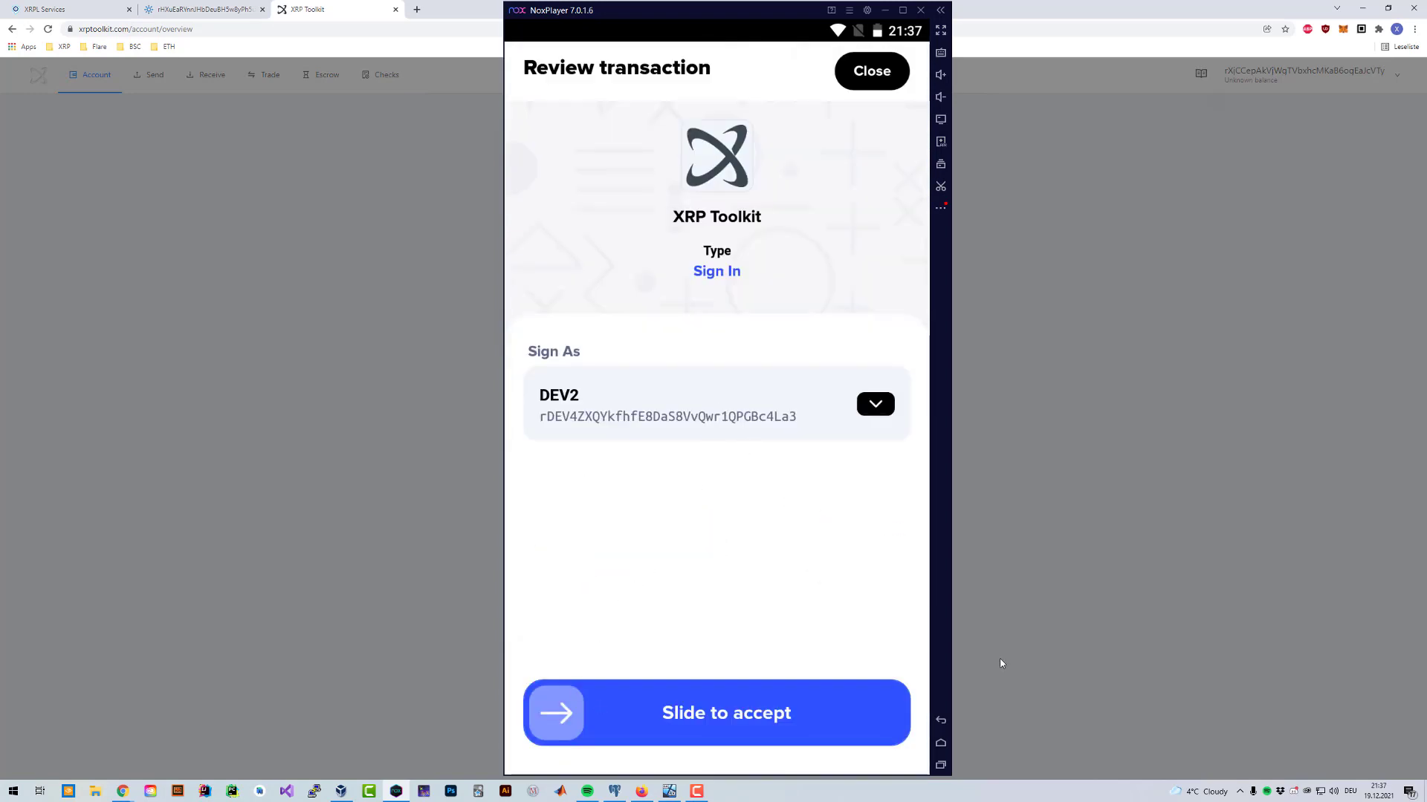
Step: Slide to accept the XRP Toolkit sign-in as DEV2, confirm with the passcode and close
drag(583, 718, 977, 694)
text(123456)
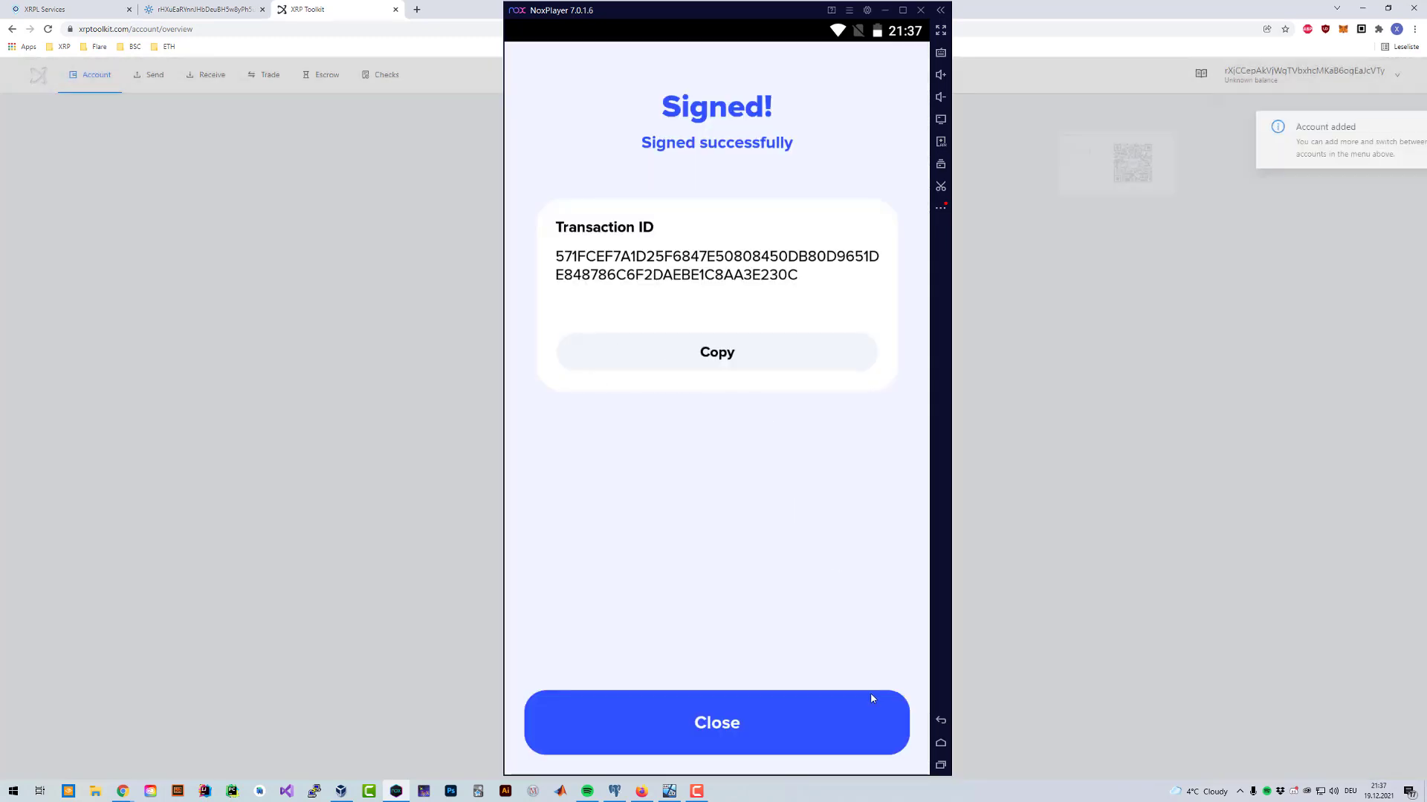
click(871, 699)
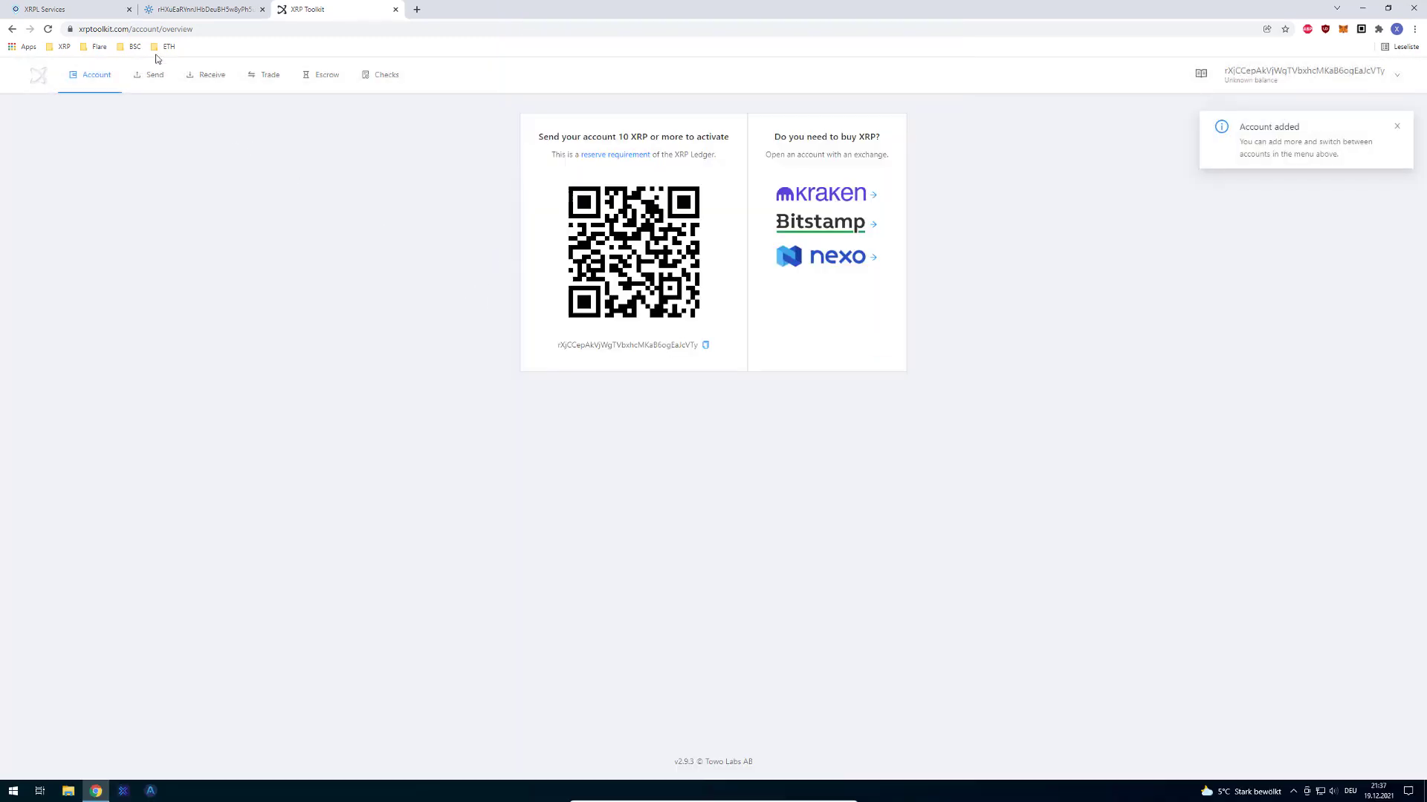
Step: On the Send form, paste the Elysian issuer address copied from XRPSCAN as the destination
click(151, 74)
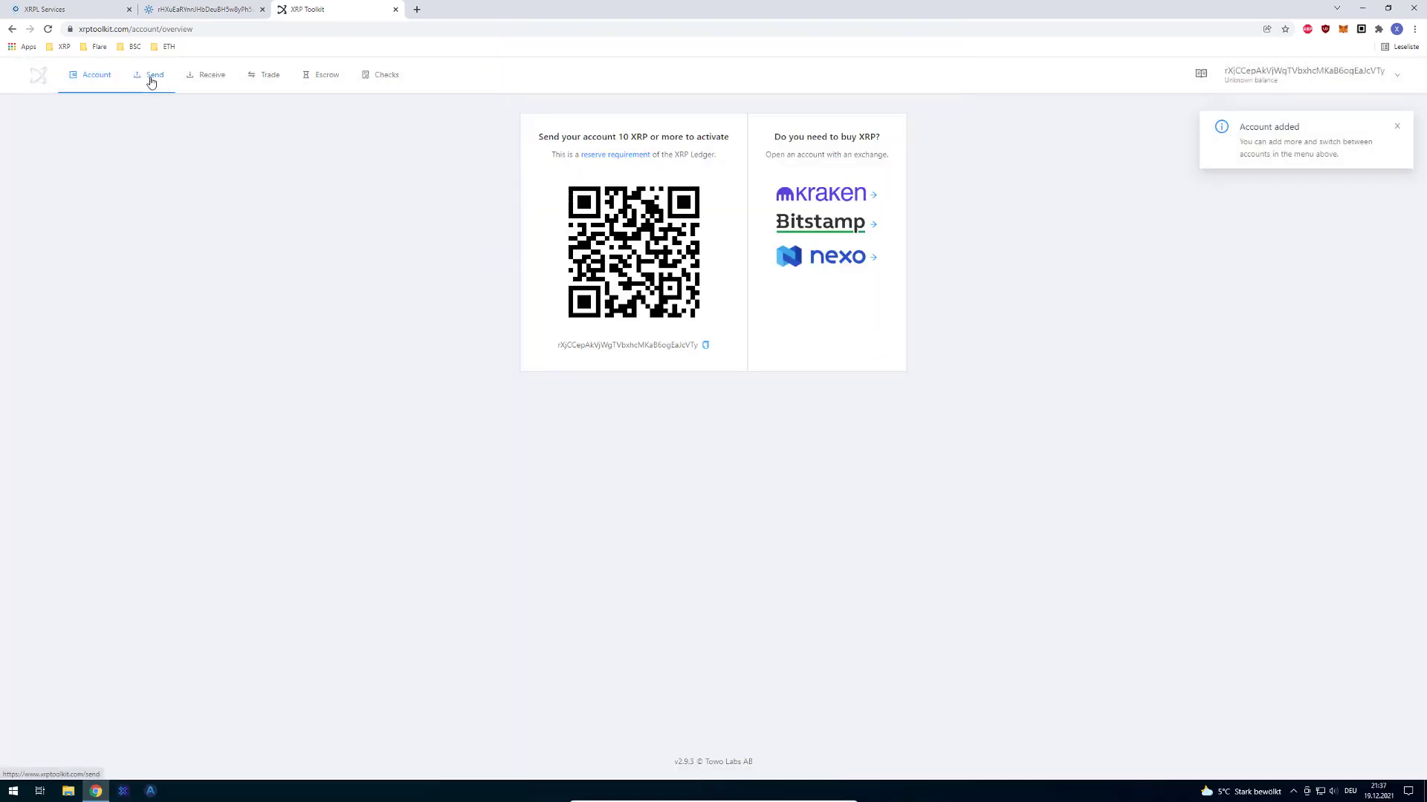
click(1300, 74)
click(1267, 145)
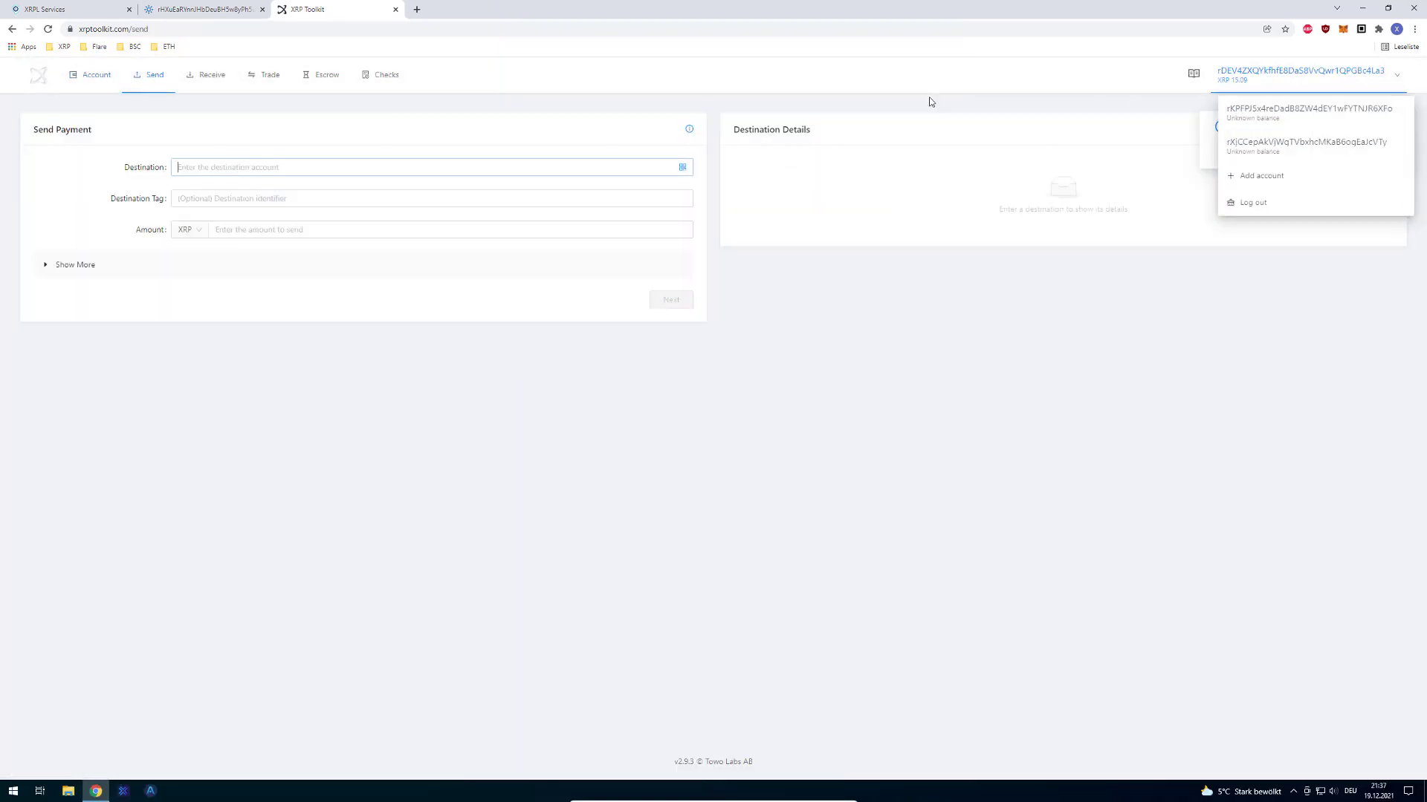
click(91, 74)
click(156, 90)
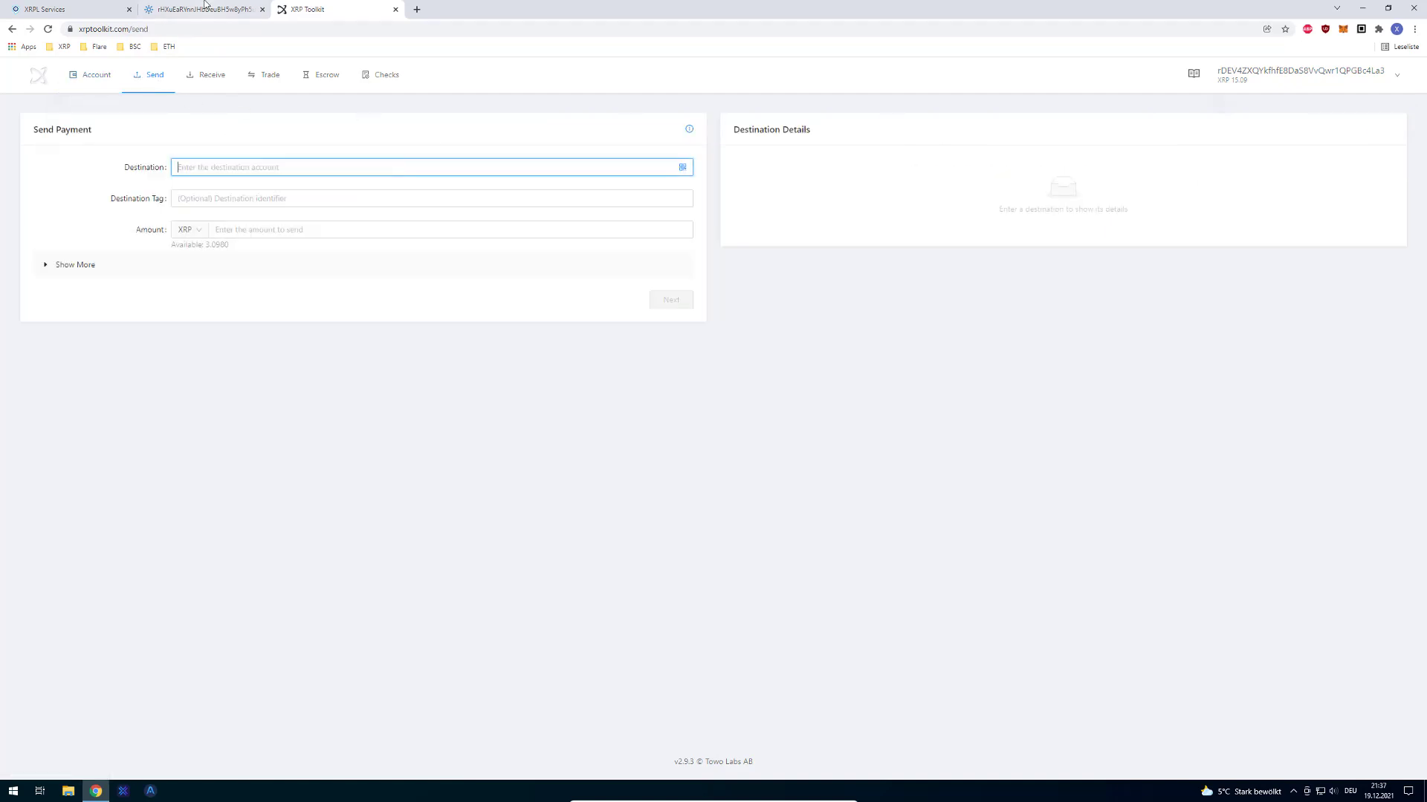
click(164, 14)
key(ctrl+shift+Tab)
key(ctrl+Tab)
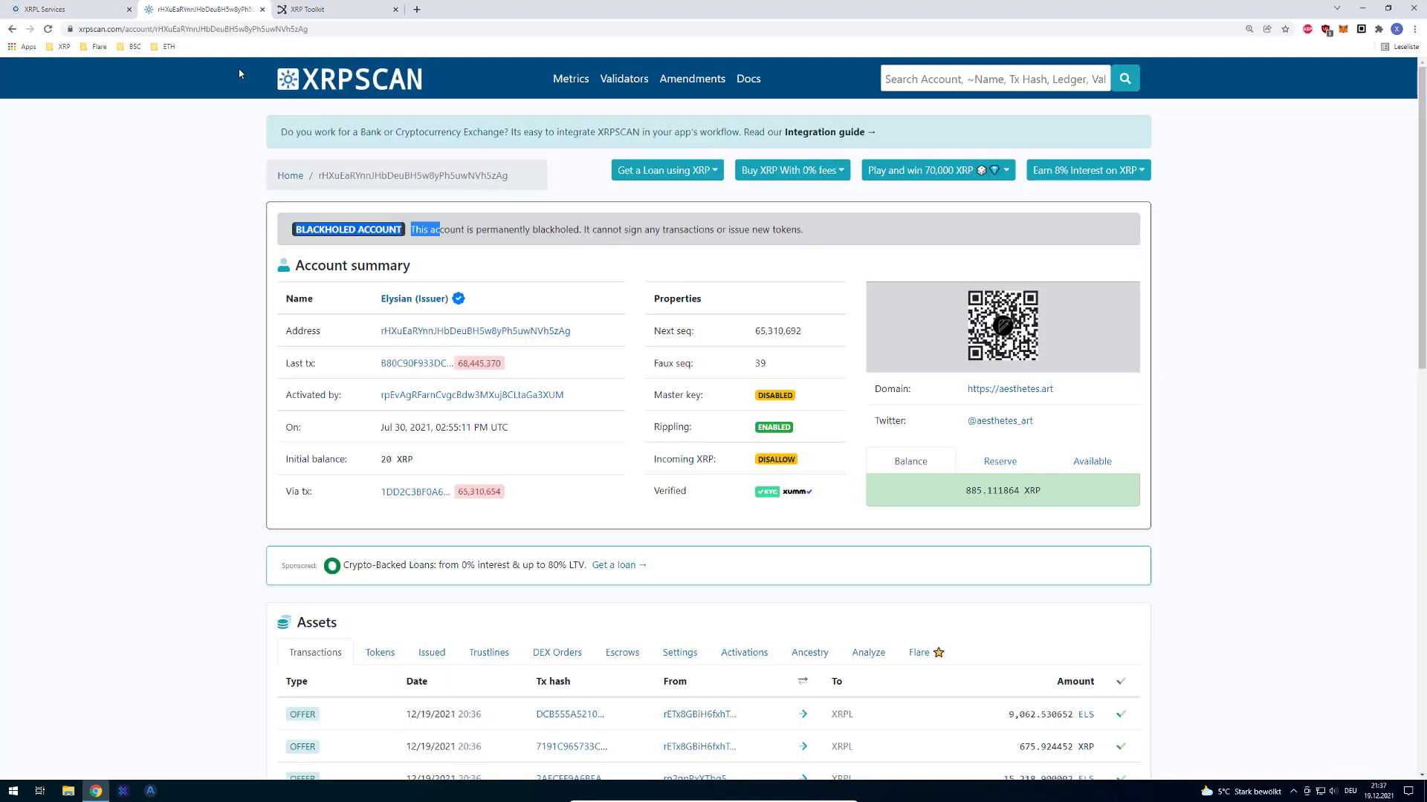
double_click(414, 176)
key(ctrl+c)
click(313, 12)
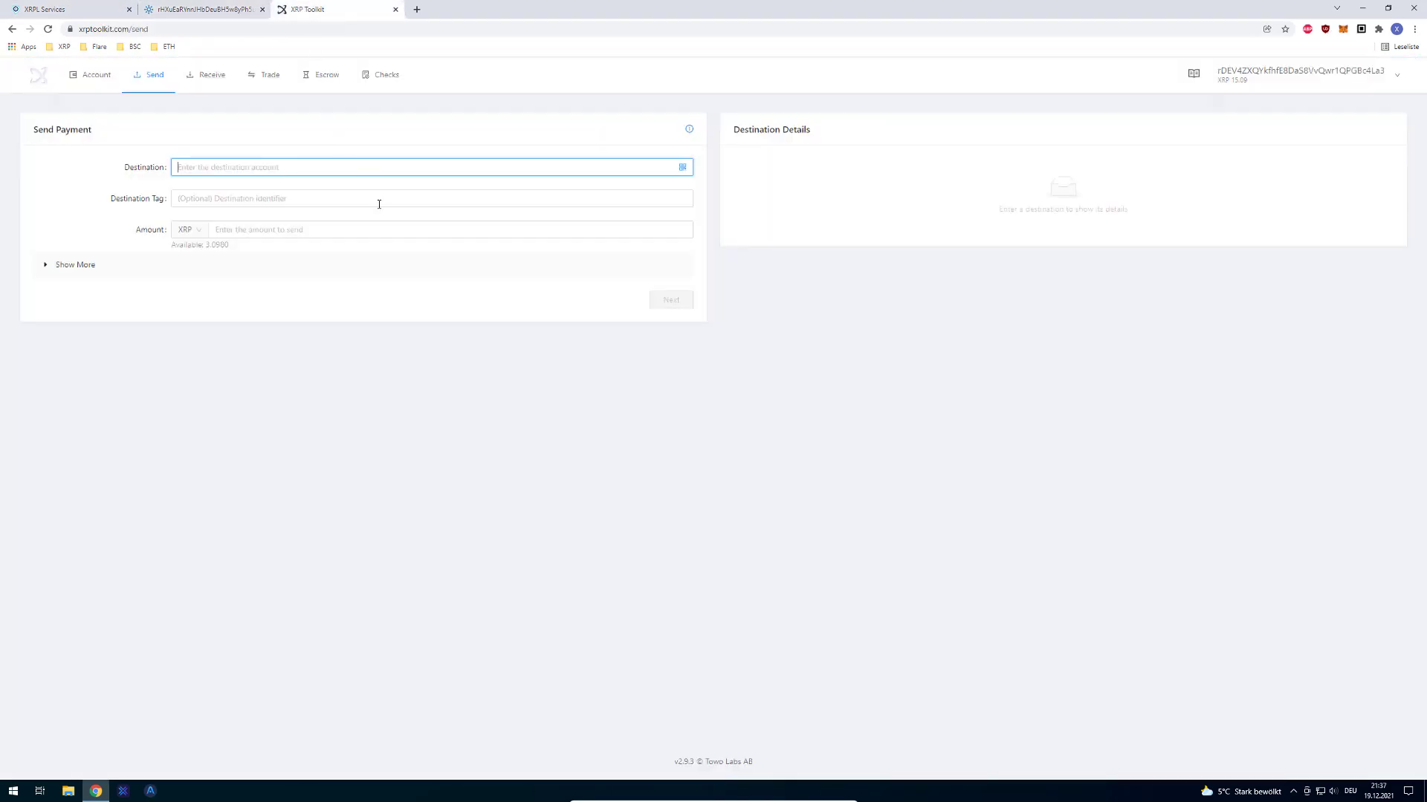
key(ctrl+v)
Step: Choose ELS (Elysian) as the currency, enter amount 1 and continue to Xumm signing
click(187, 229)
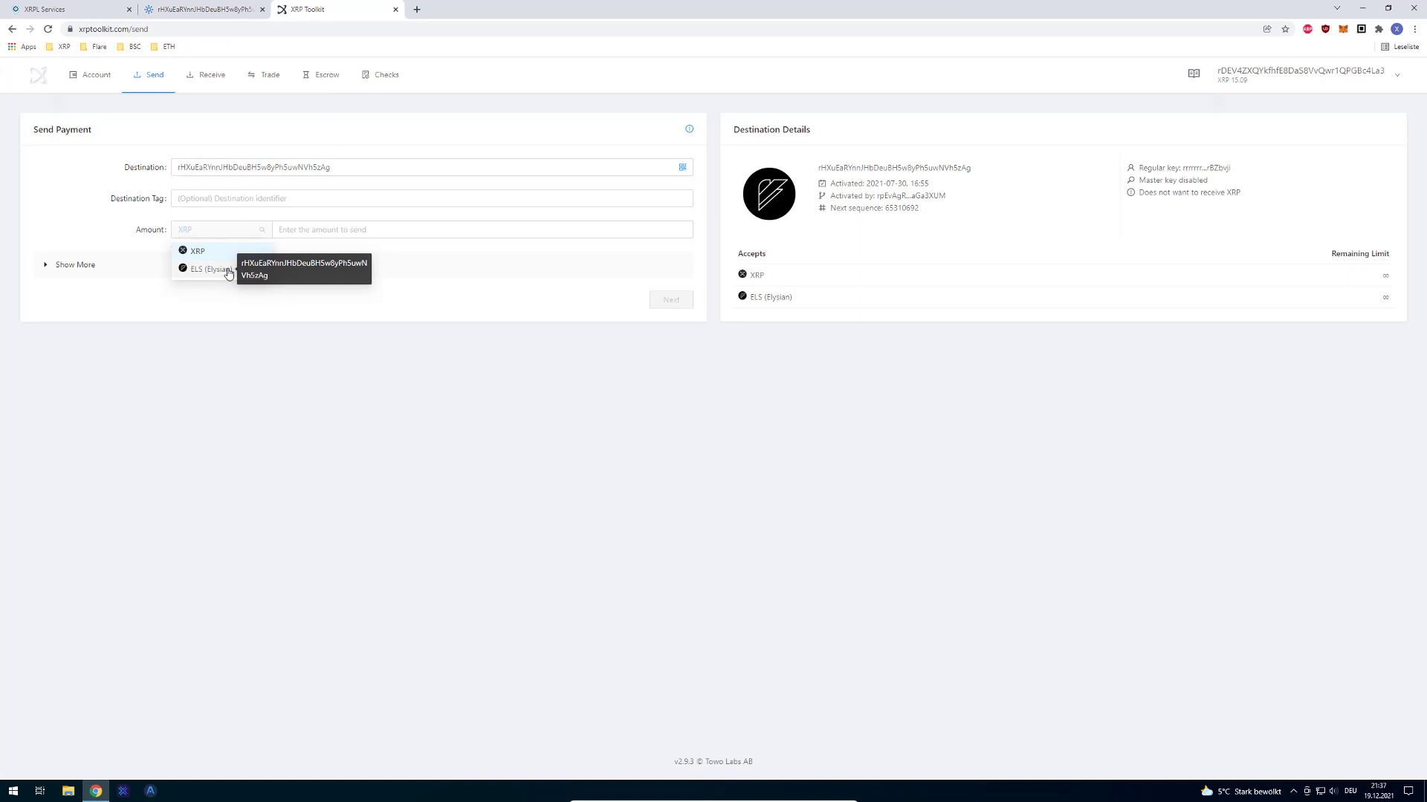
click(202, 269)
click(335, 232)
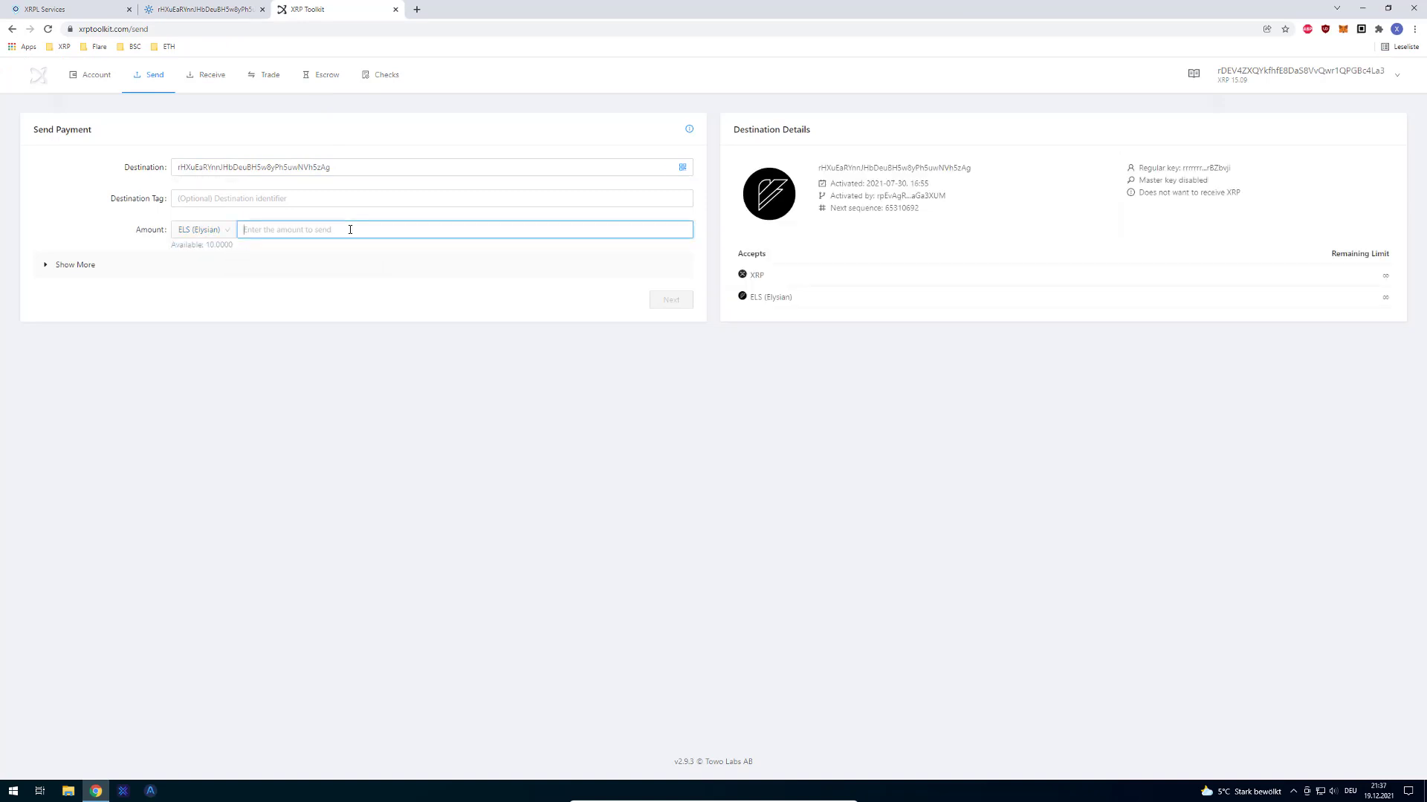
text(1)
click(688, 304)
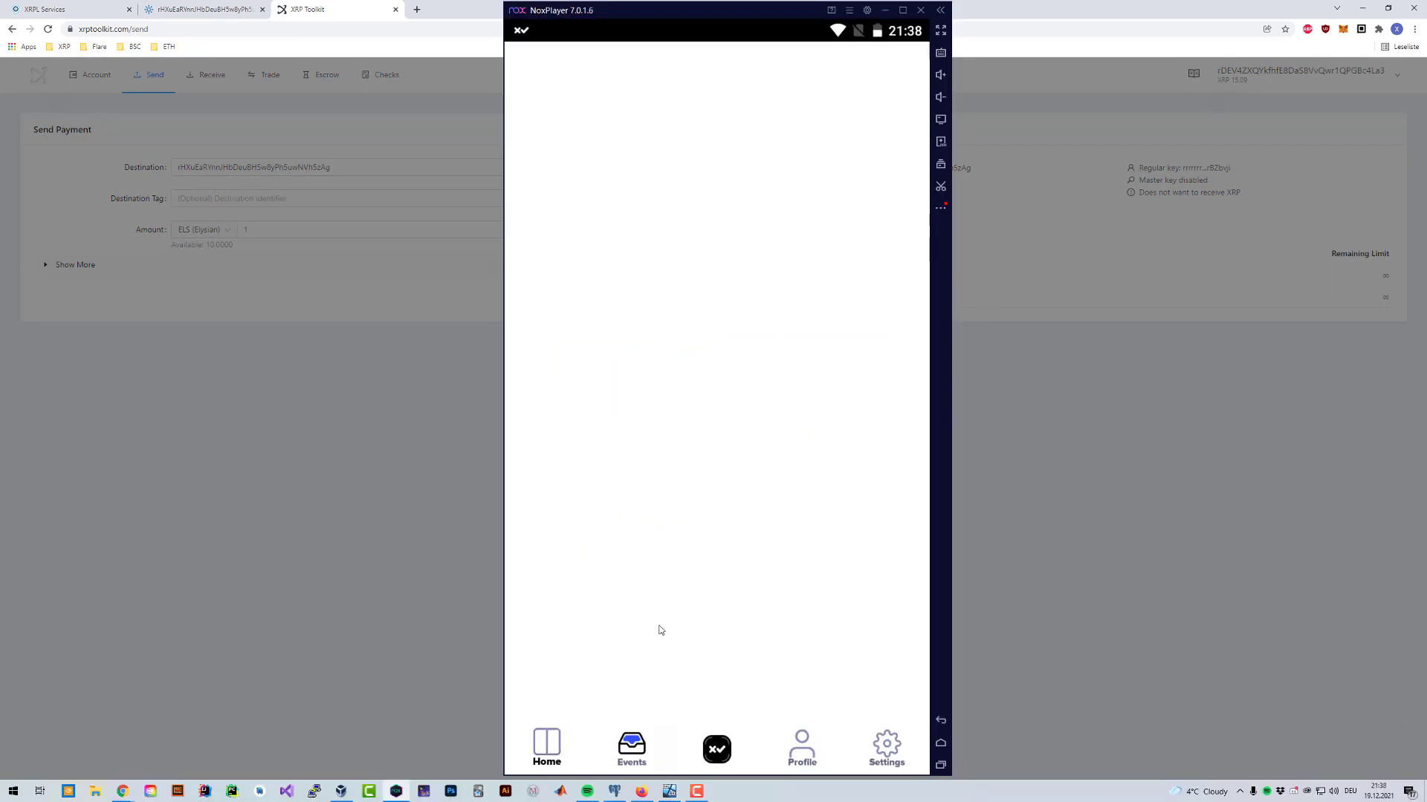
Step: Accept the 1 ELS payment request with the passcode, then return to Home to see 9 ELS
click(658, 283)
scroll(654, 326, down, 3)
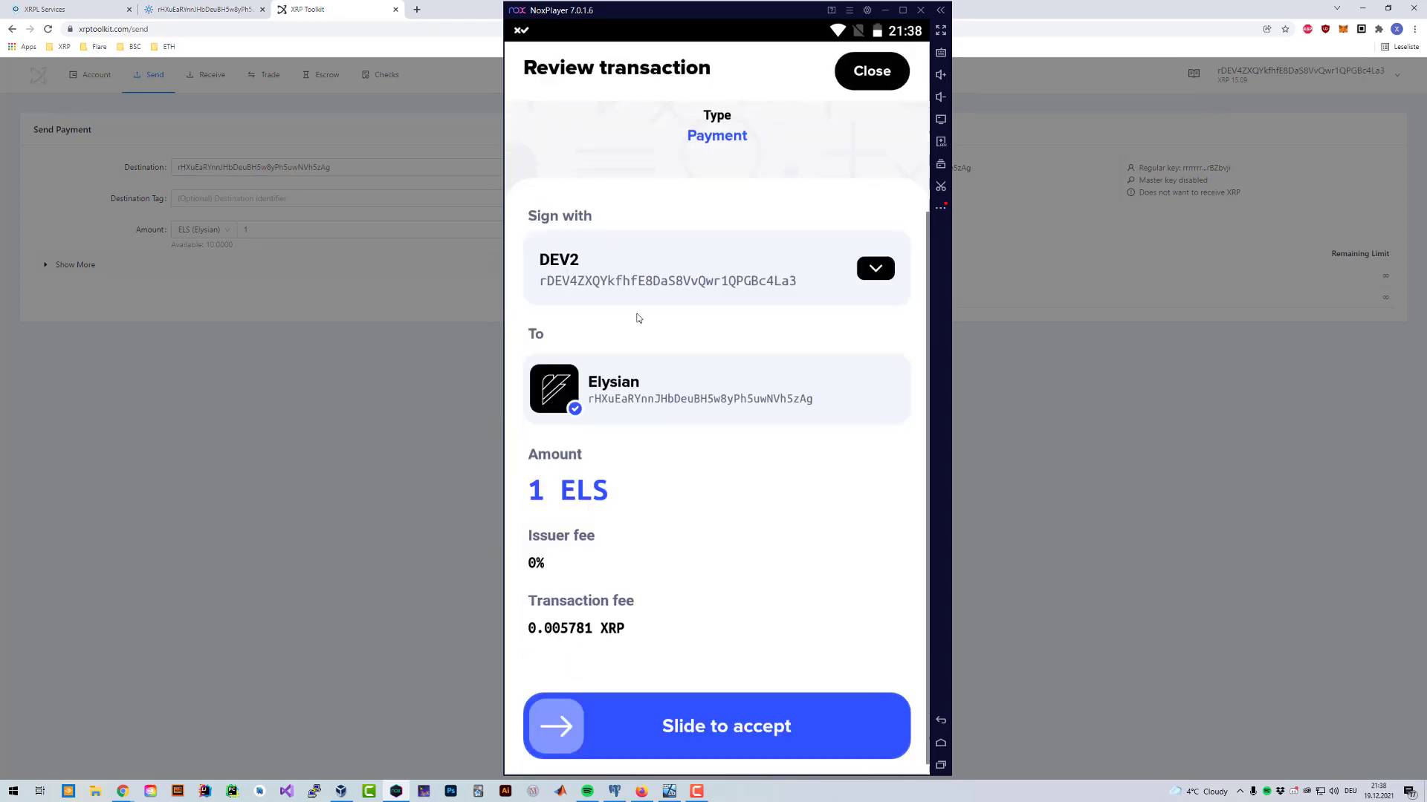
drag(564, 713, 904, 715)
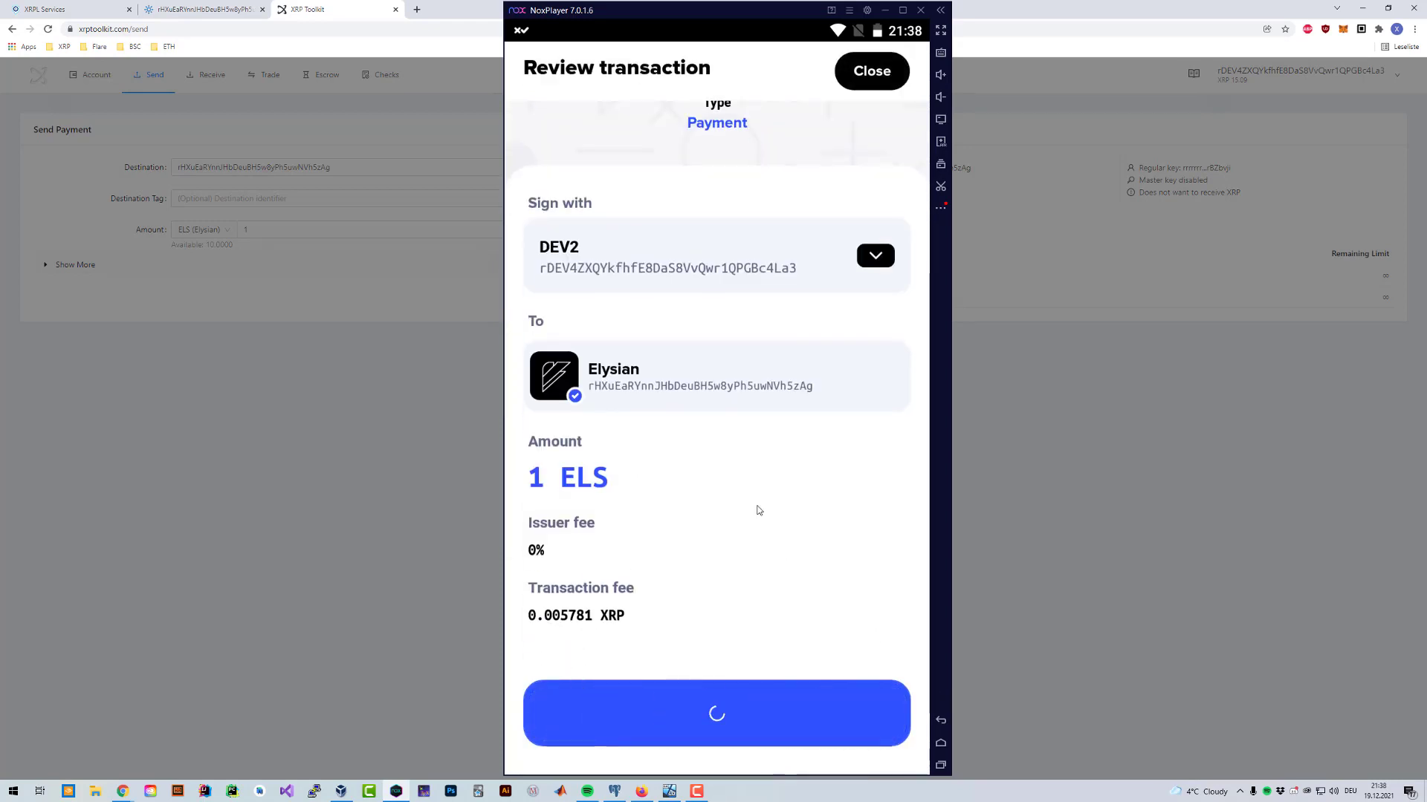
text(******)
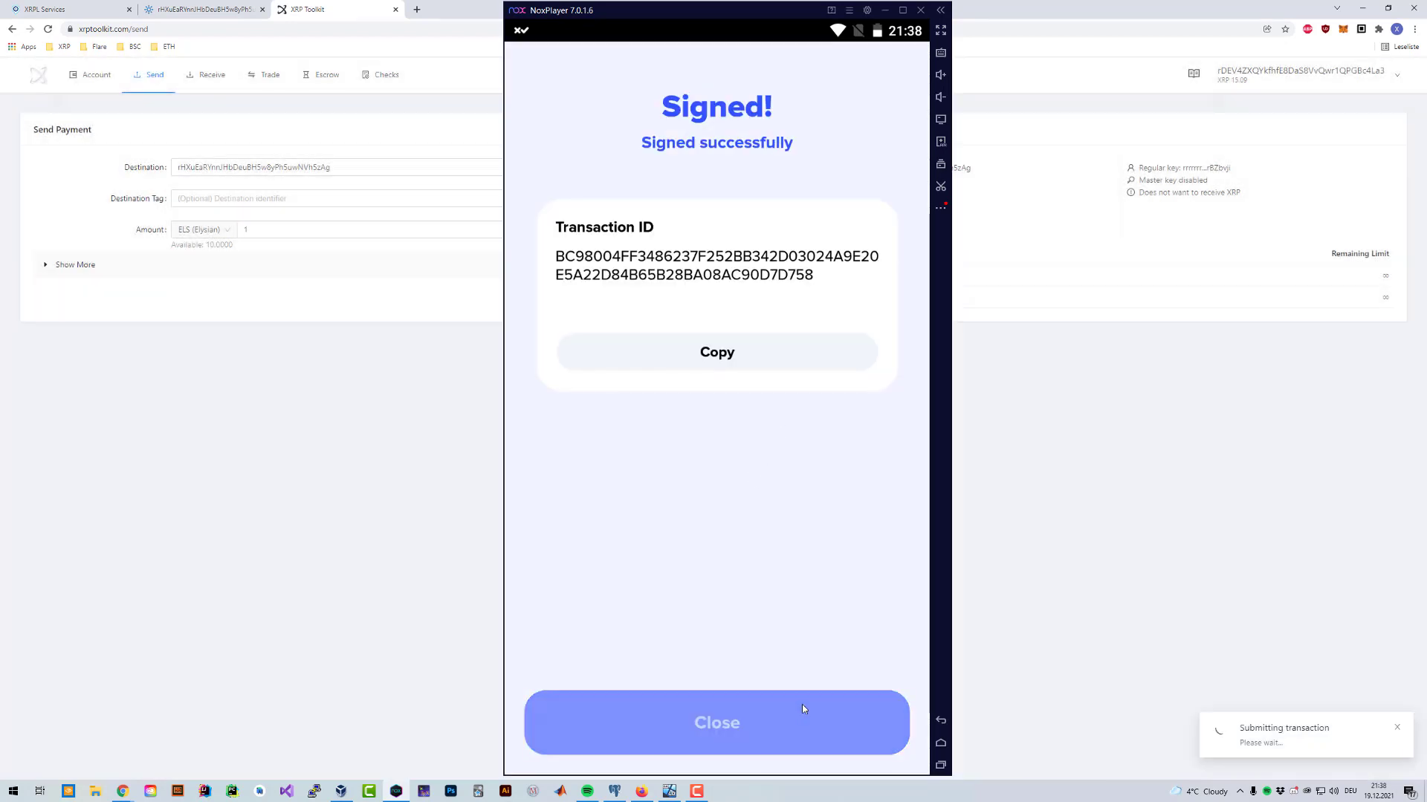
click(803, 708)
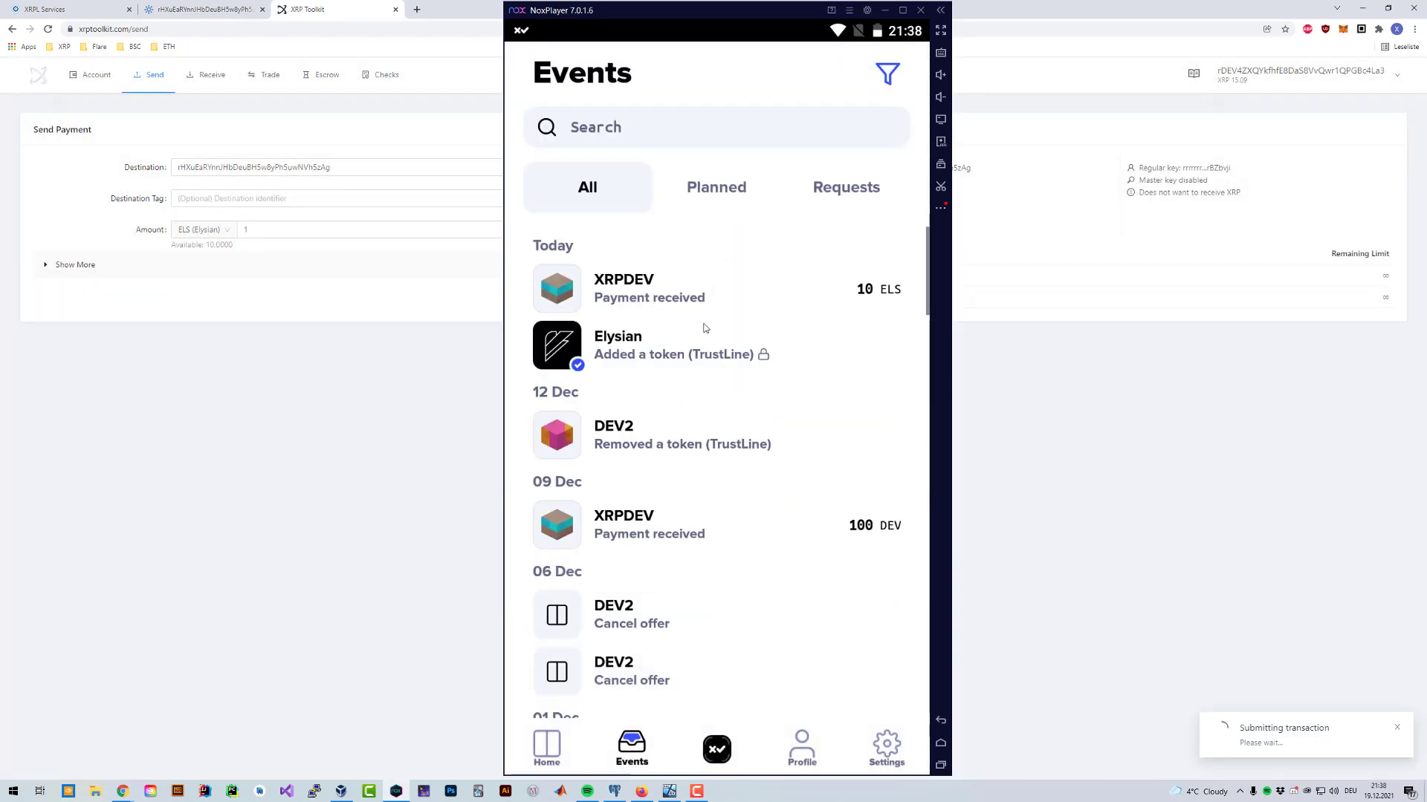
click(550, 746)
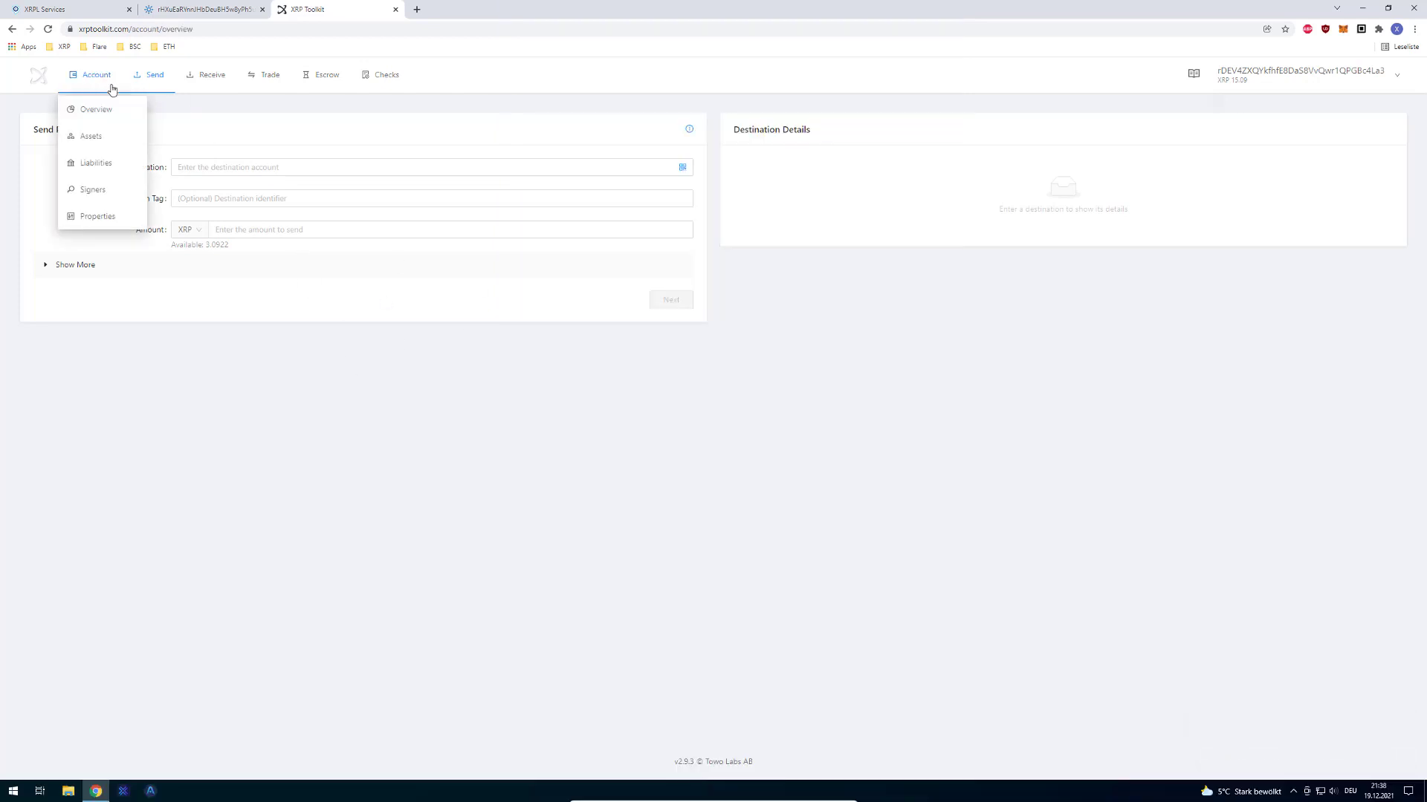
Step: Open the 'Sent ELS 1.00' transaction from the account overview on XRPSCAN, review it, and close it
click(89, 109)
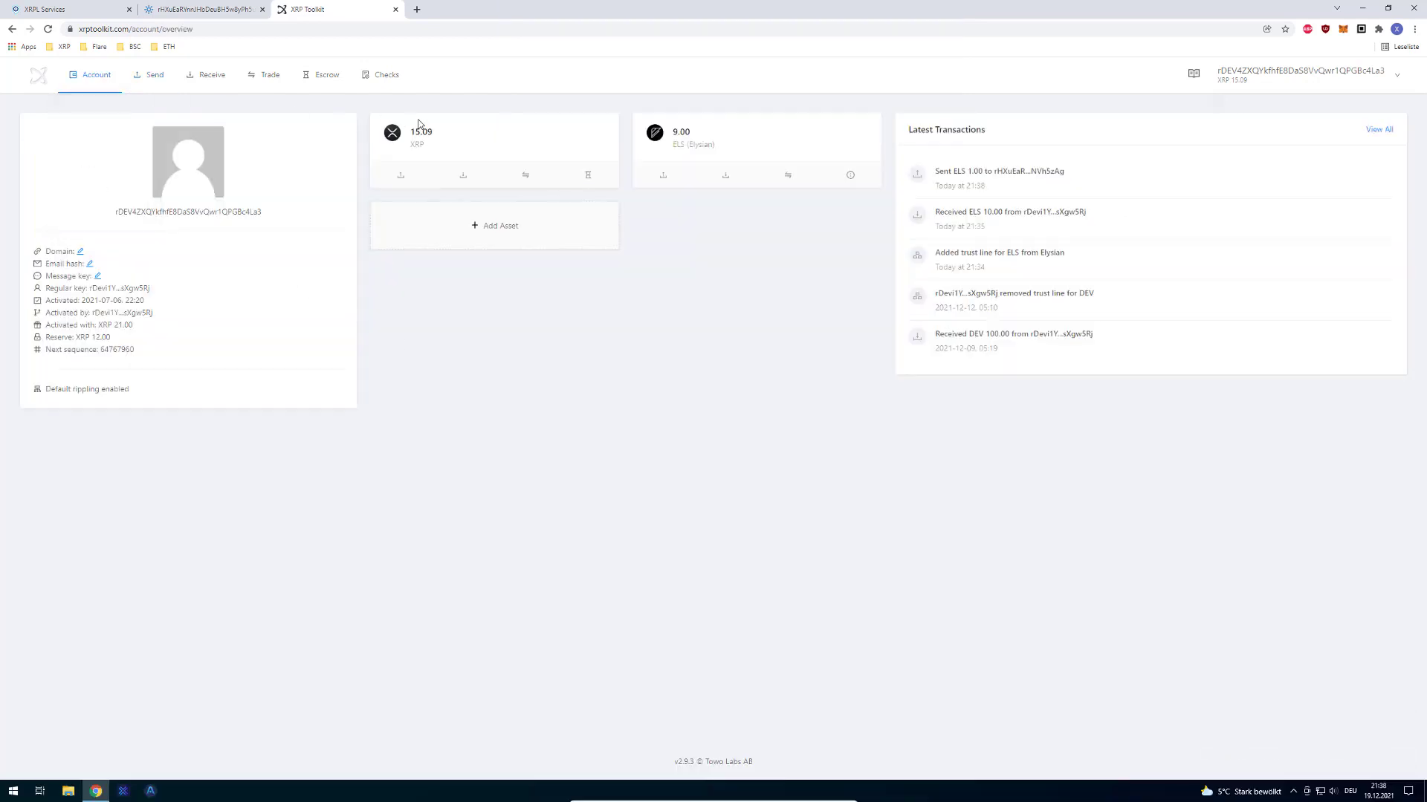
click(1023, 174)
scroll(592, 327, down, 5)
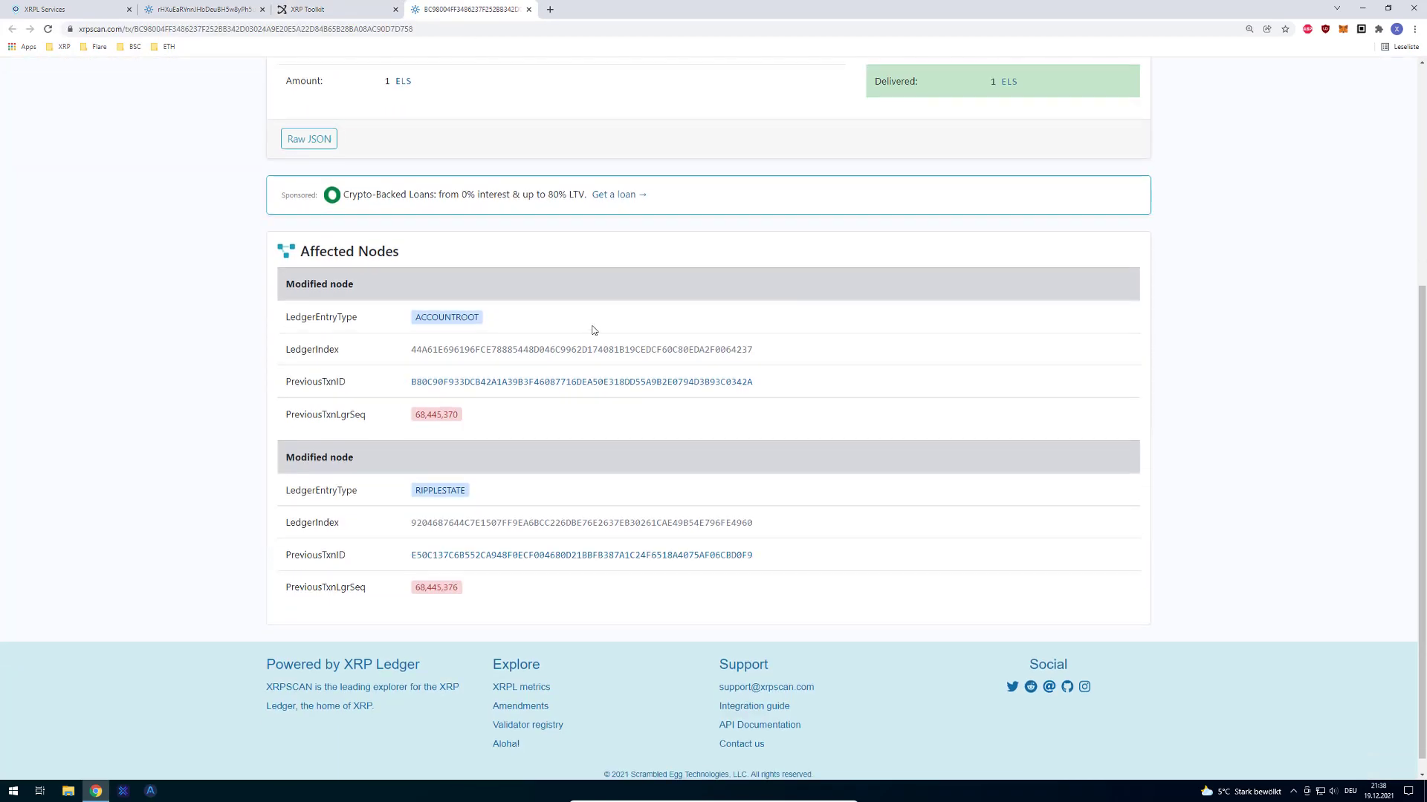
scroll(412, 249, up, 3)
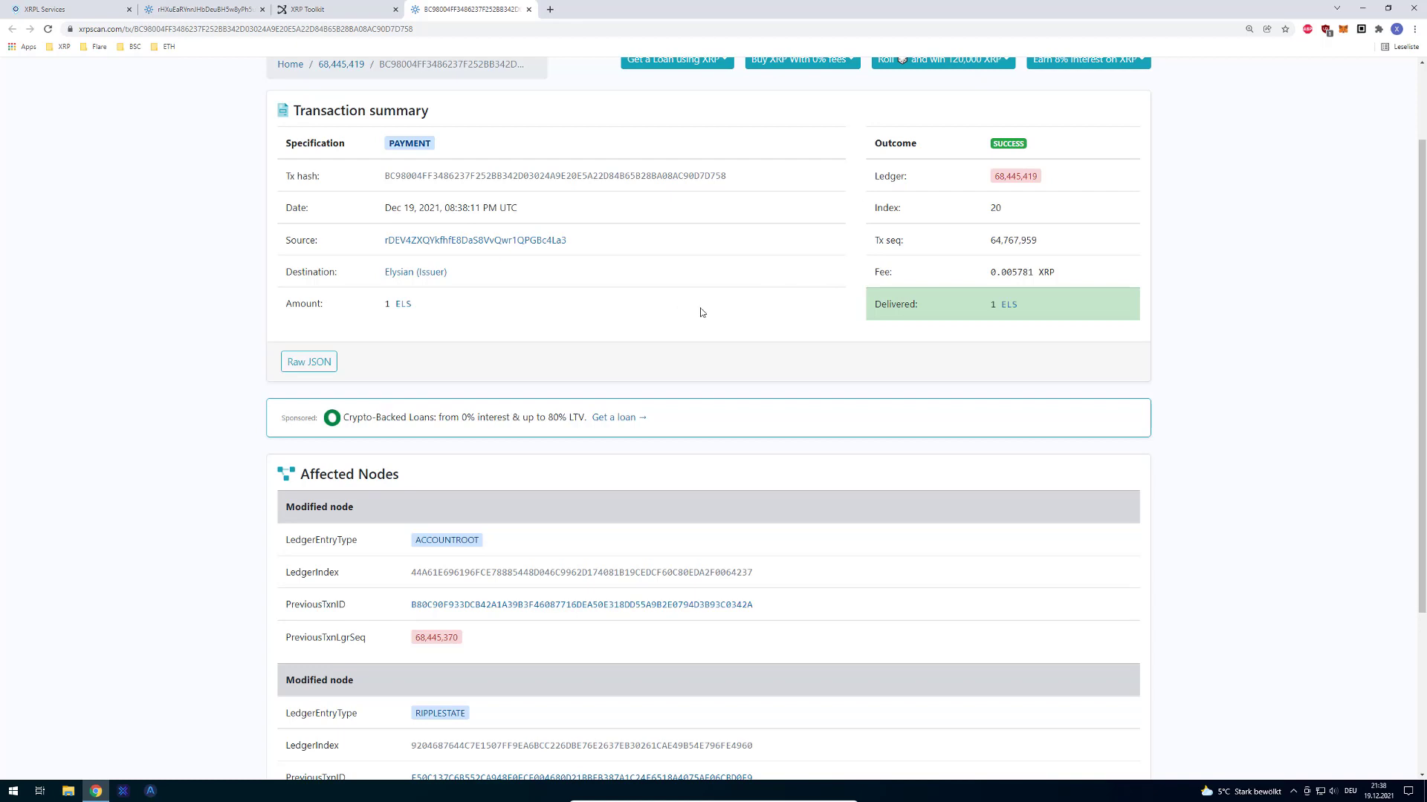
key(ctrl+w)
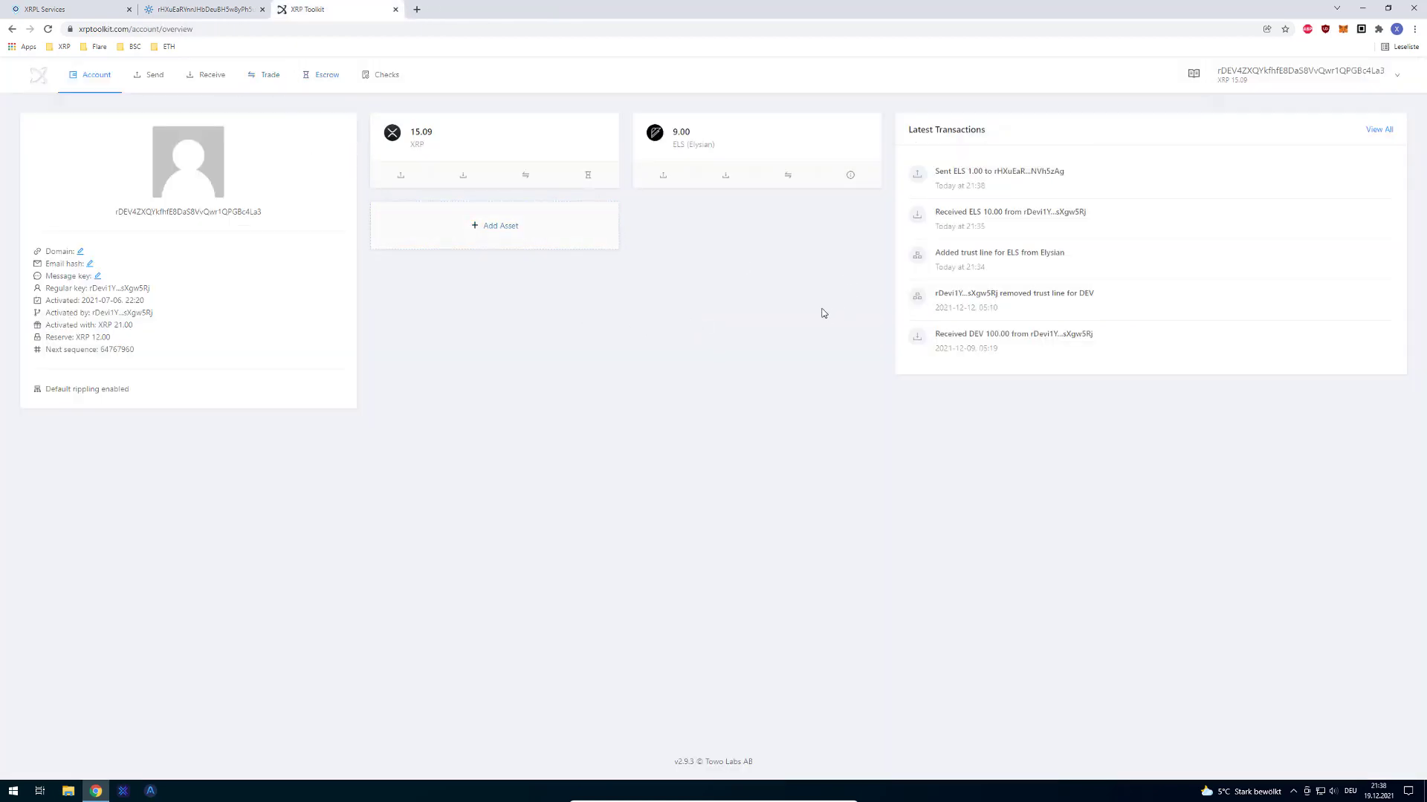
Step: Close the Elysian token information dialog on XRPL Services
click(111, 9)
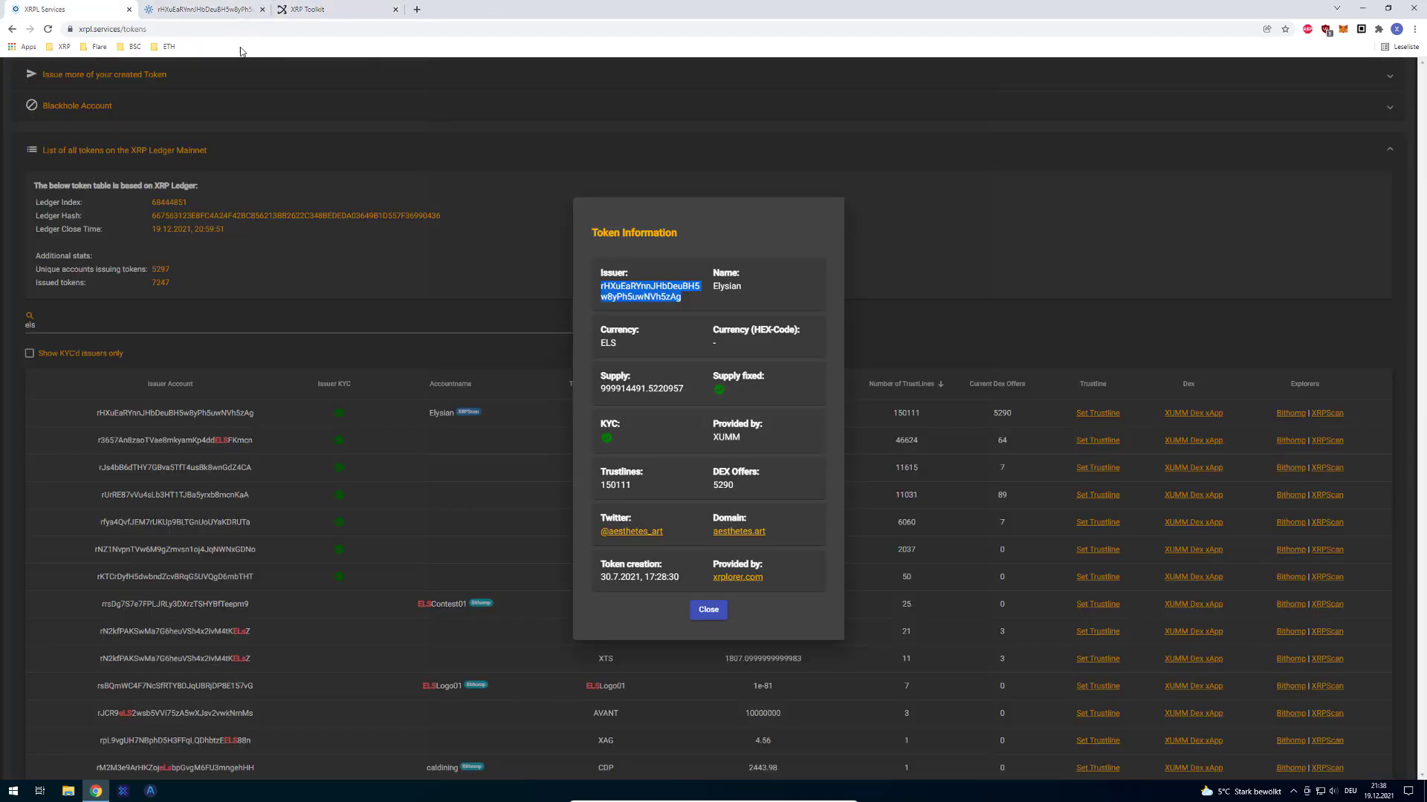
click(292, 168)
scroll(297, 269, up, 2)
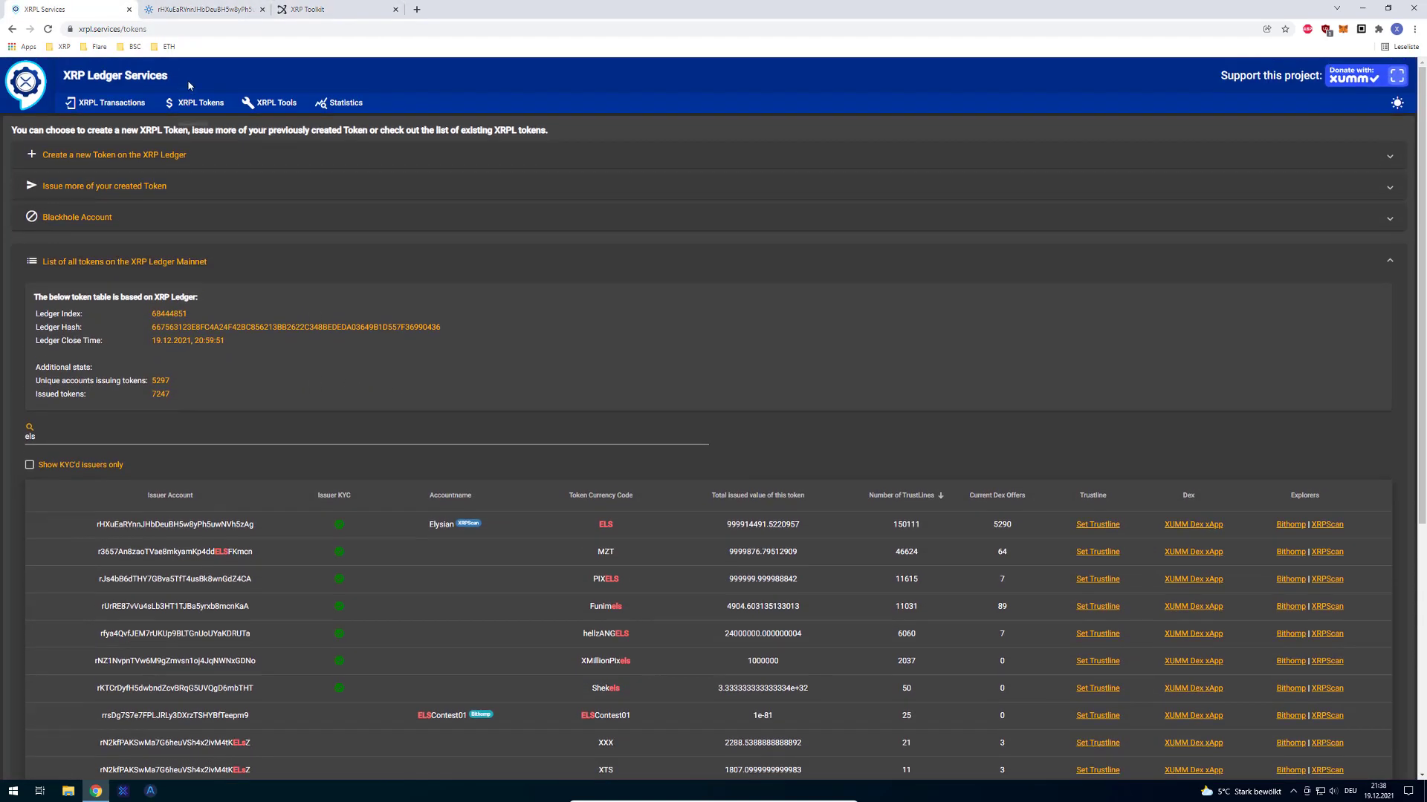
Step: Load the Payment template under XRPL Tools' Raw JSON Transactions, then return to XRPL Tokens
click(274, 104)
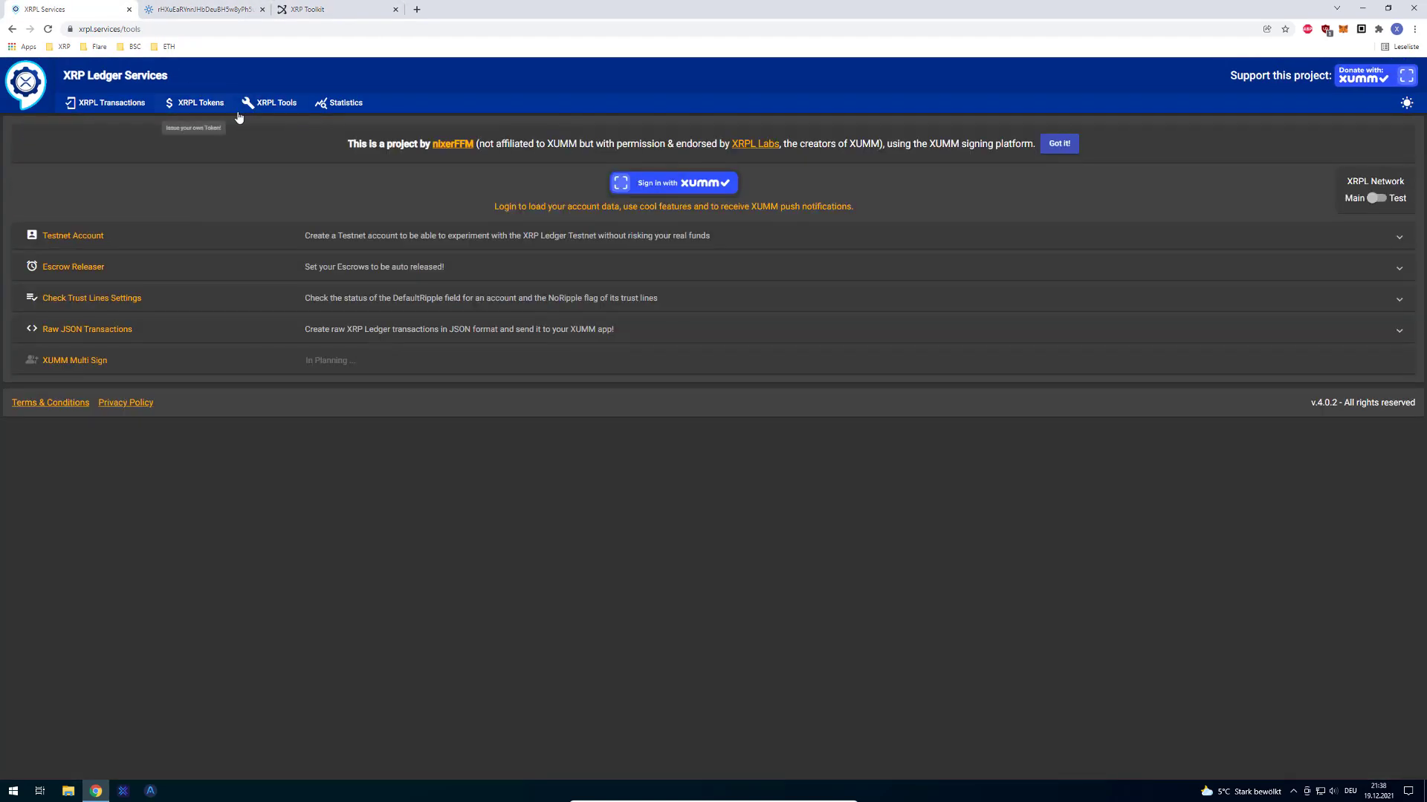
click(112, 336)
click(97, 381)
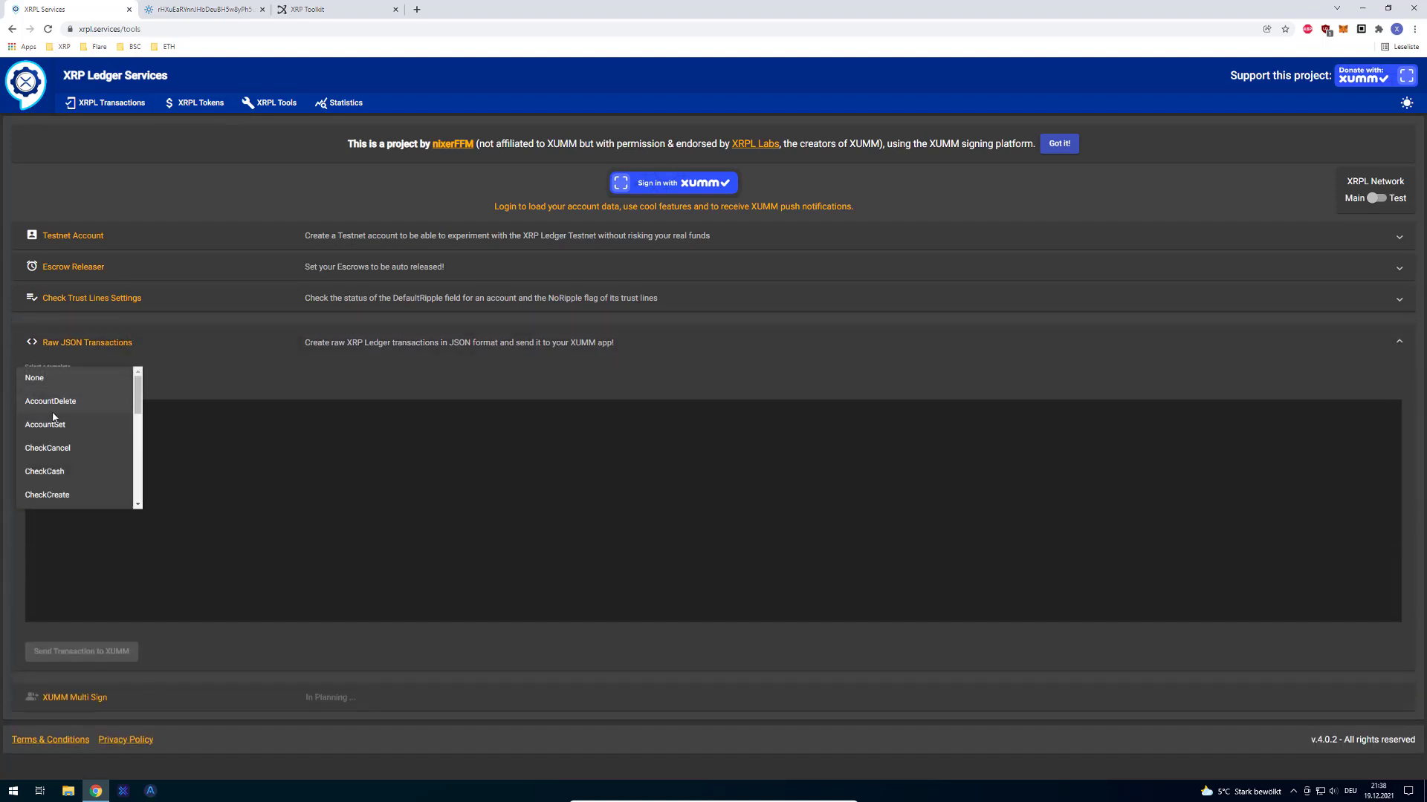
scroll(66, 449, down, 4)
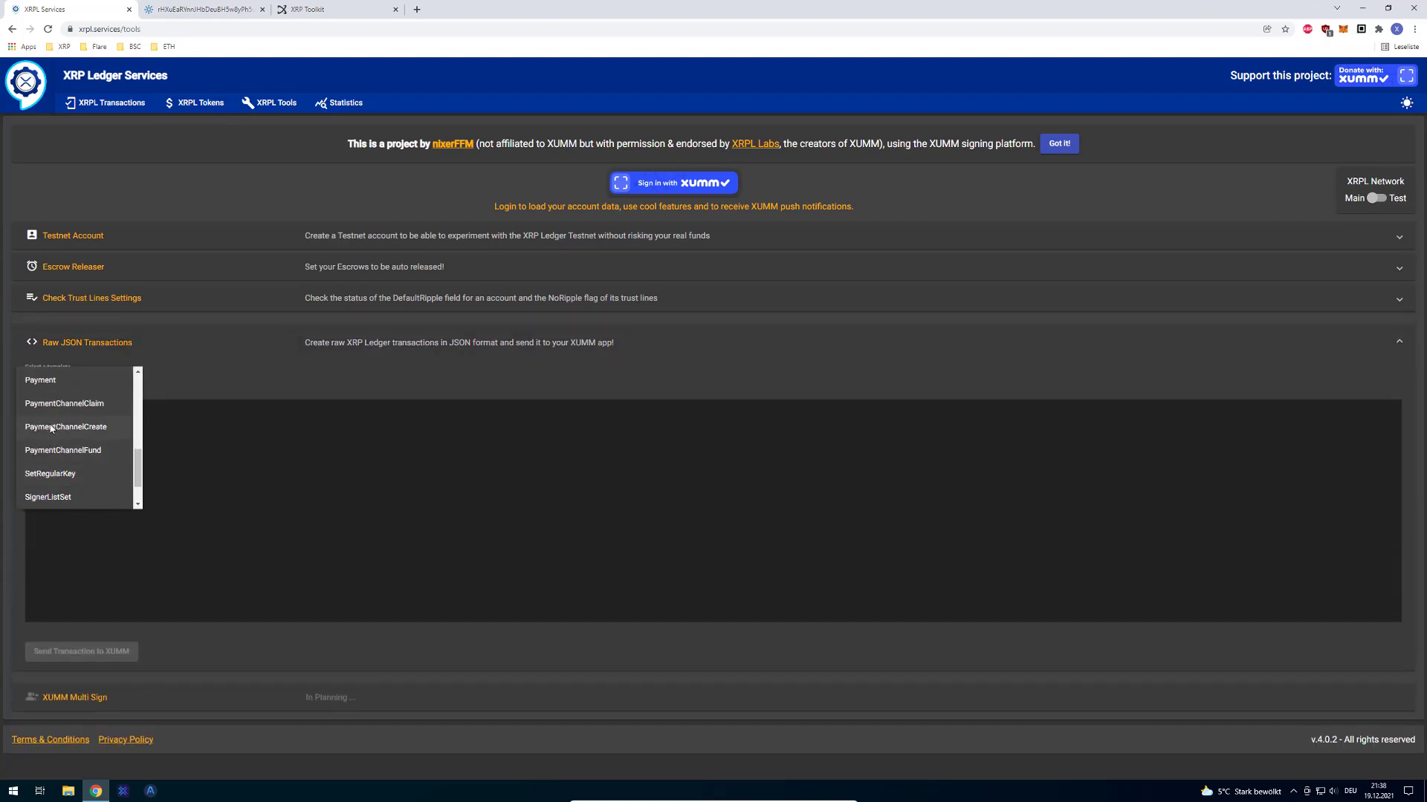
click(50, 389)
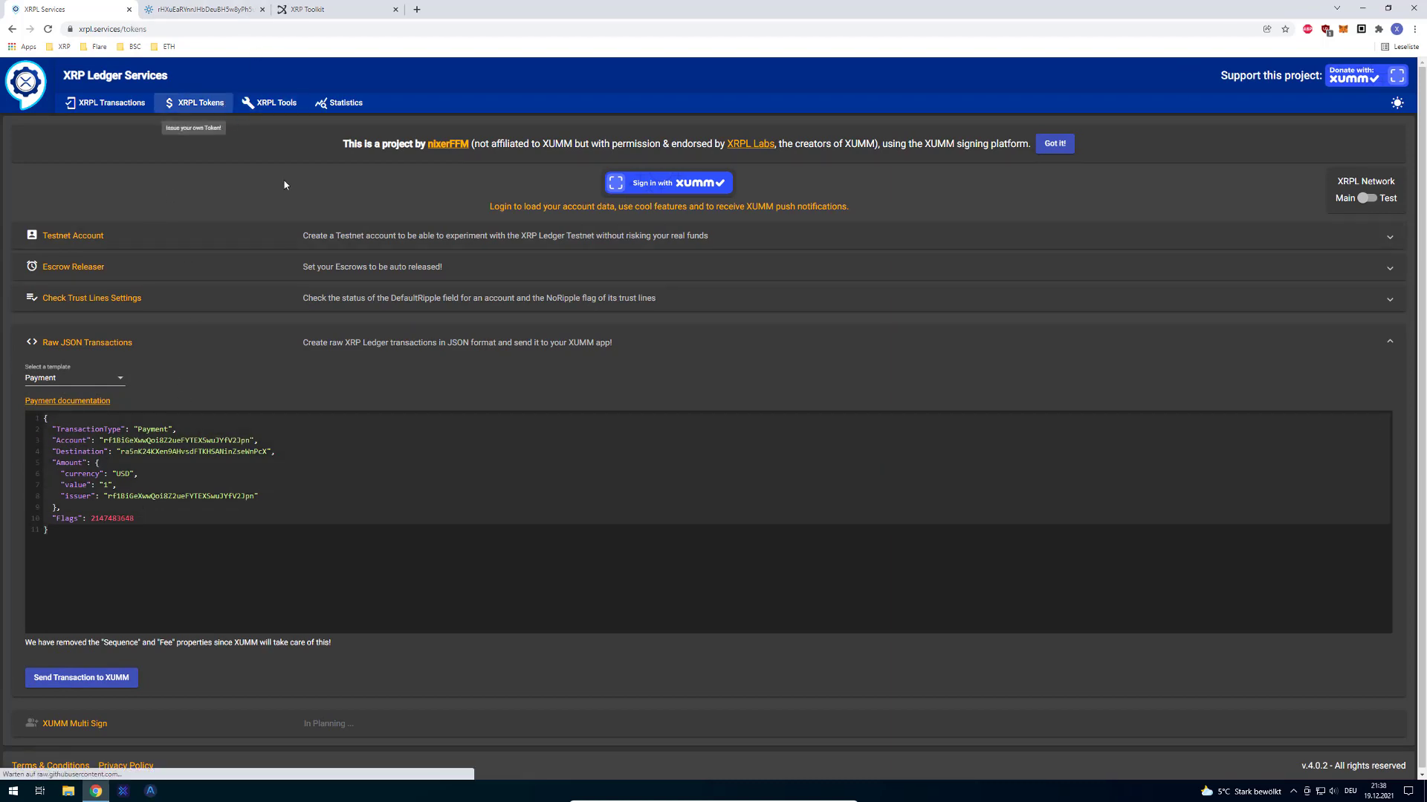
click(197, 102)
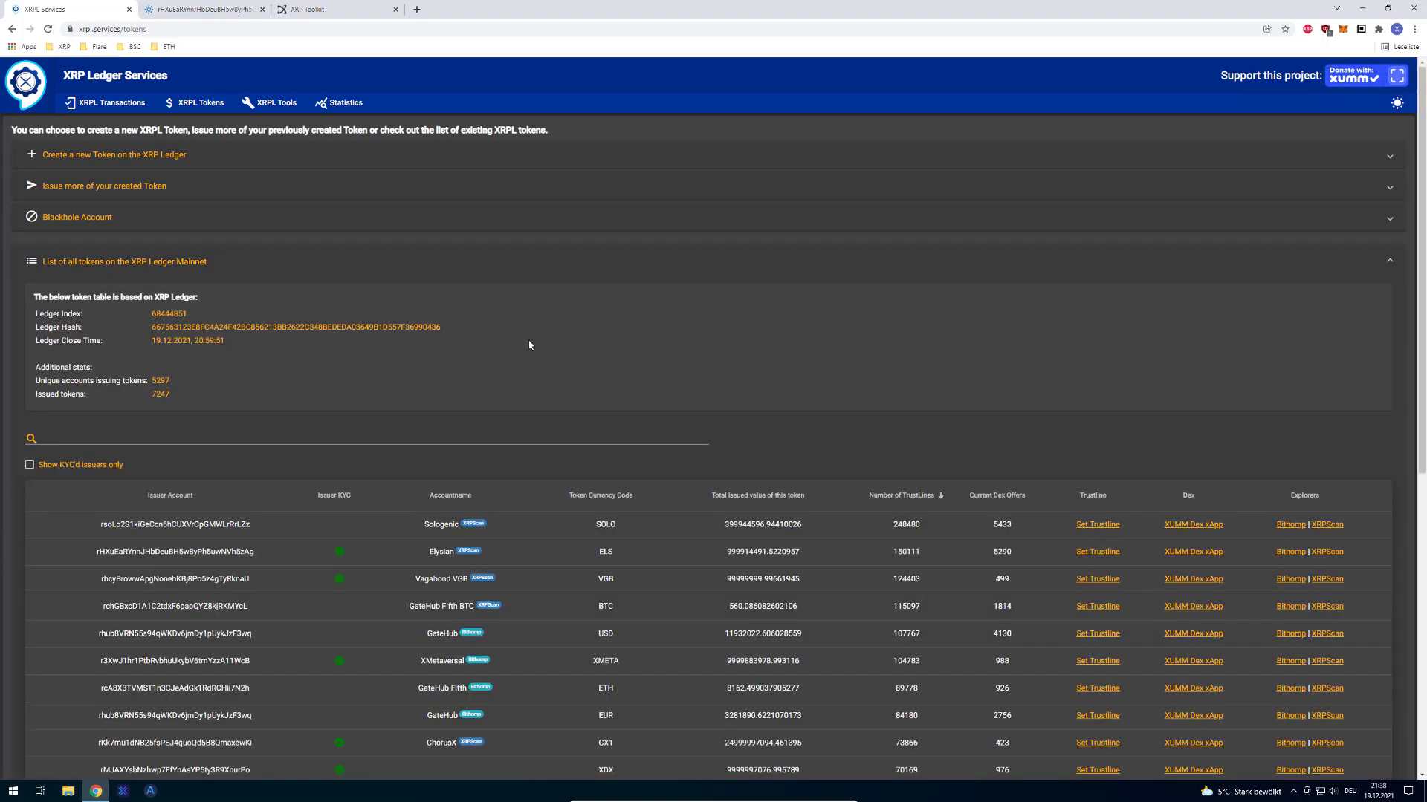
Step: Search 'solo', open the Sologenic SOLO token details and select its issuer address
click(362, 439)
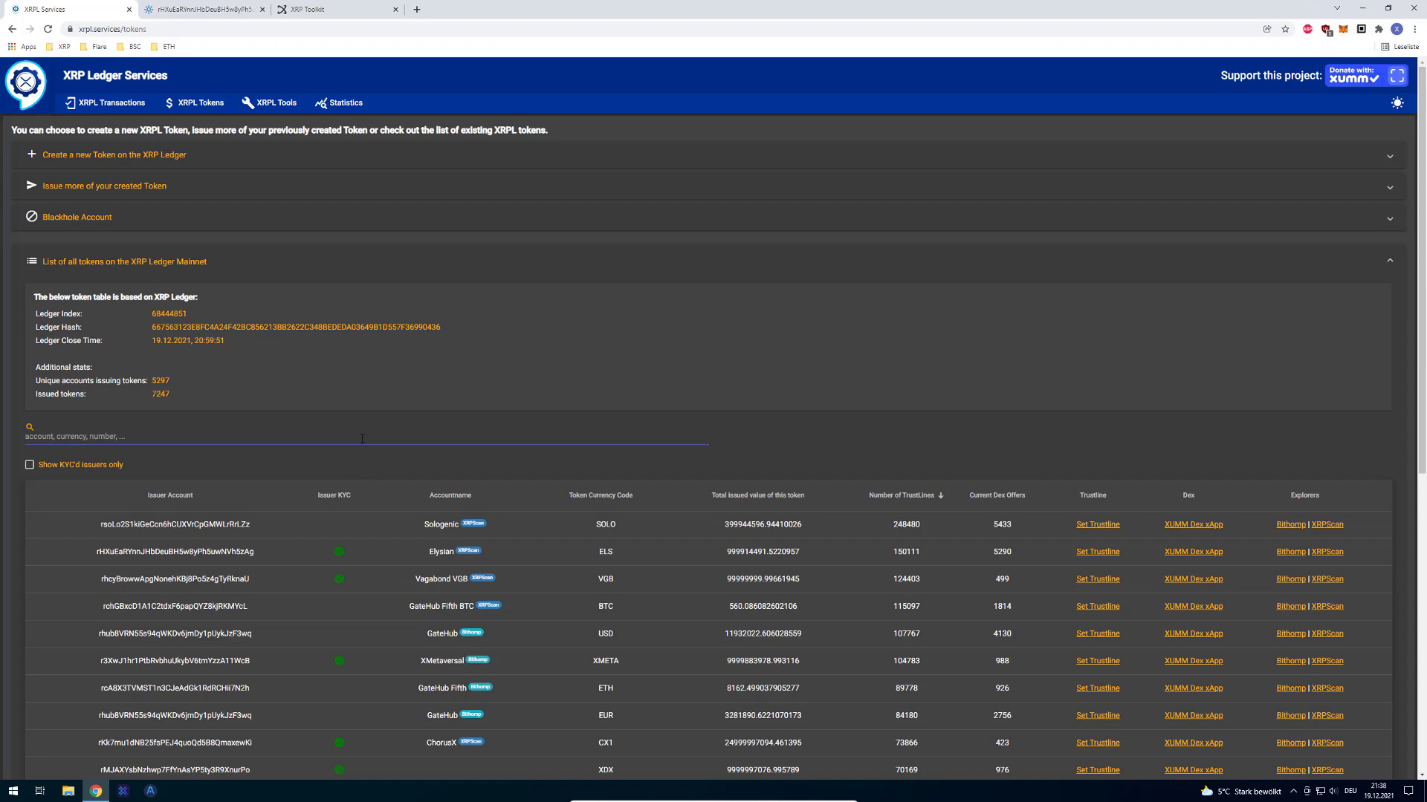
text(solo)
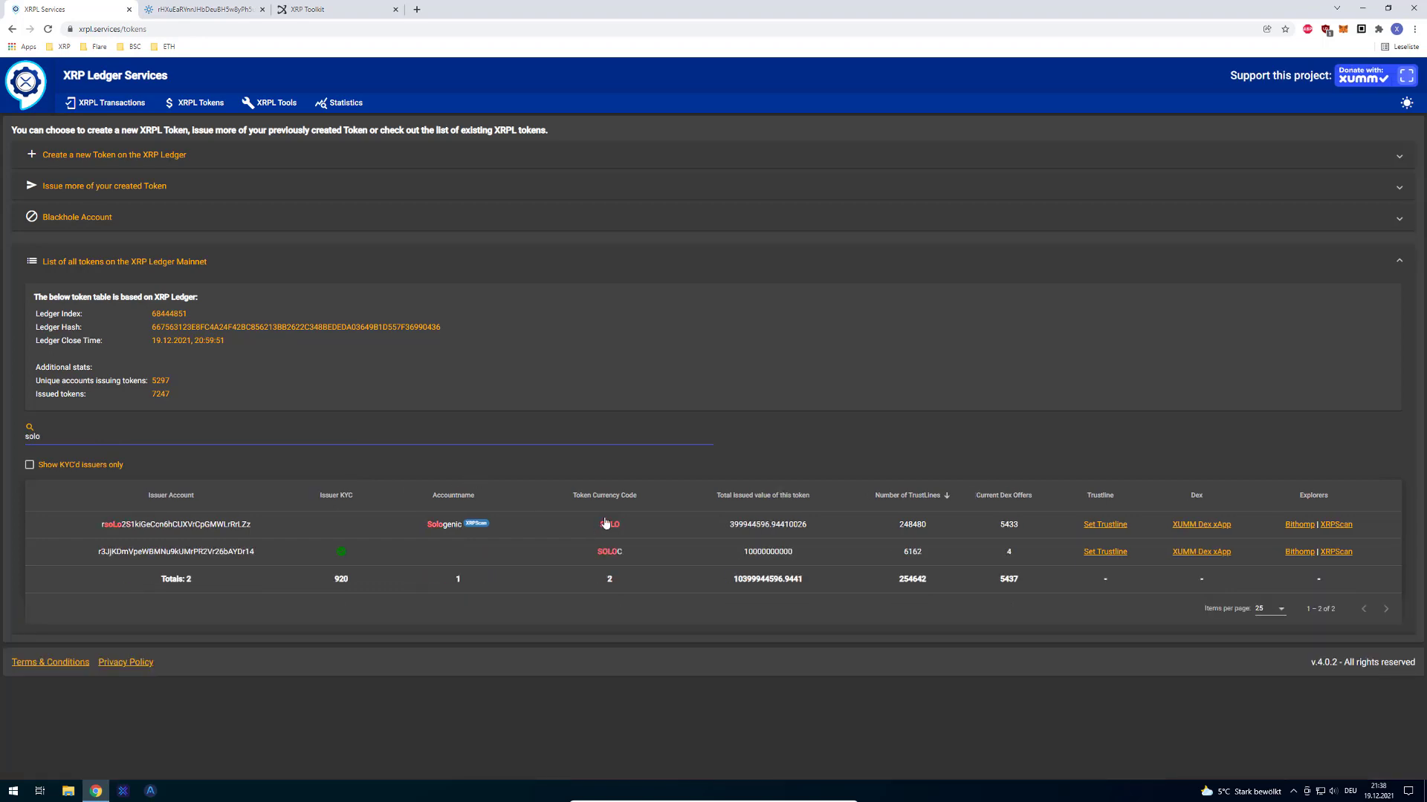
click(618, 528)
right_click(624, 292)
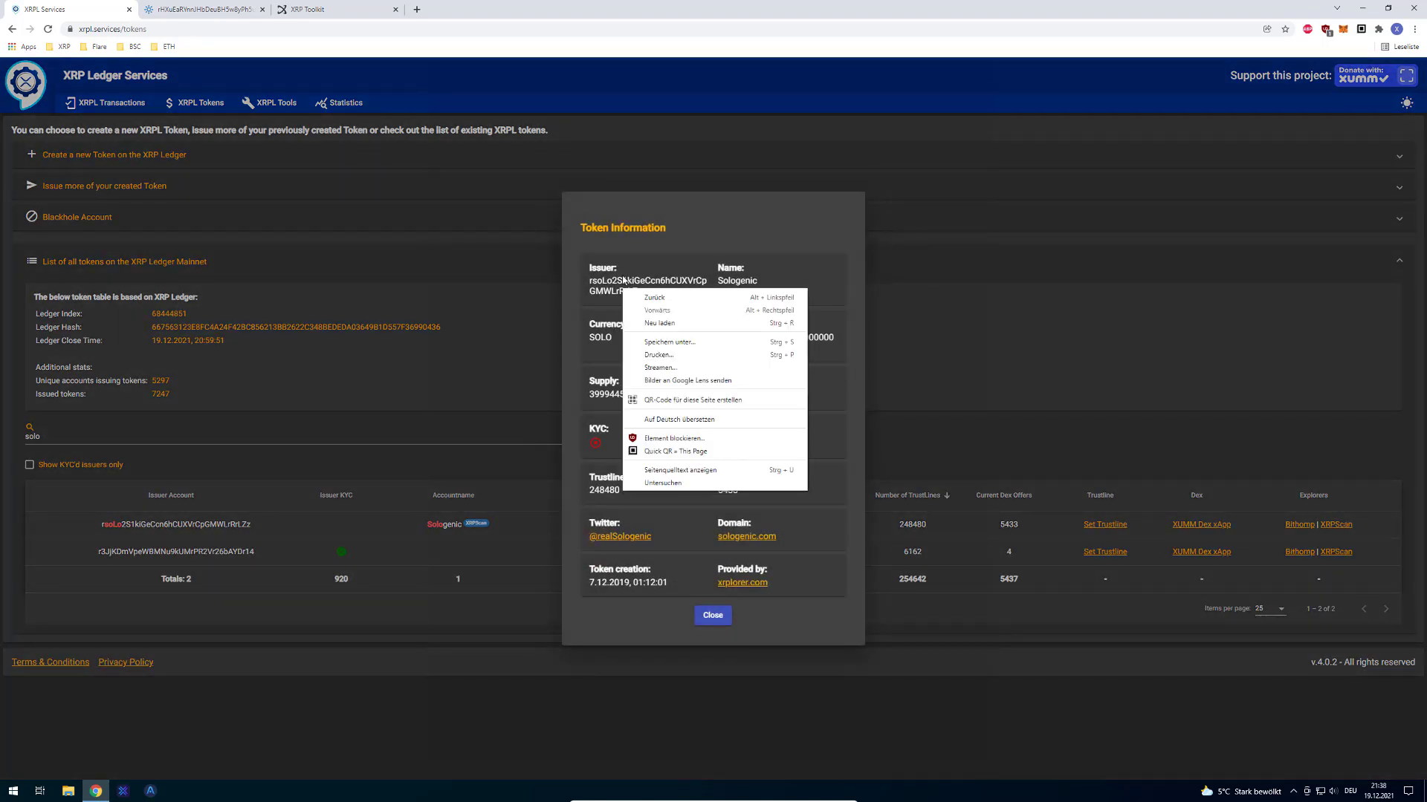
click(626, 288)
double_click(630, 290)
drag(641, 290, 426, 123)
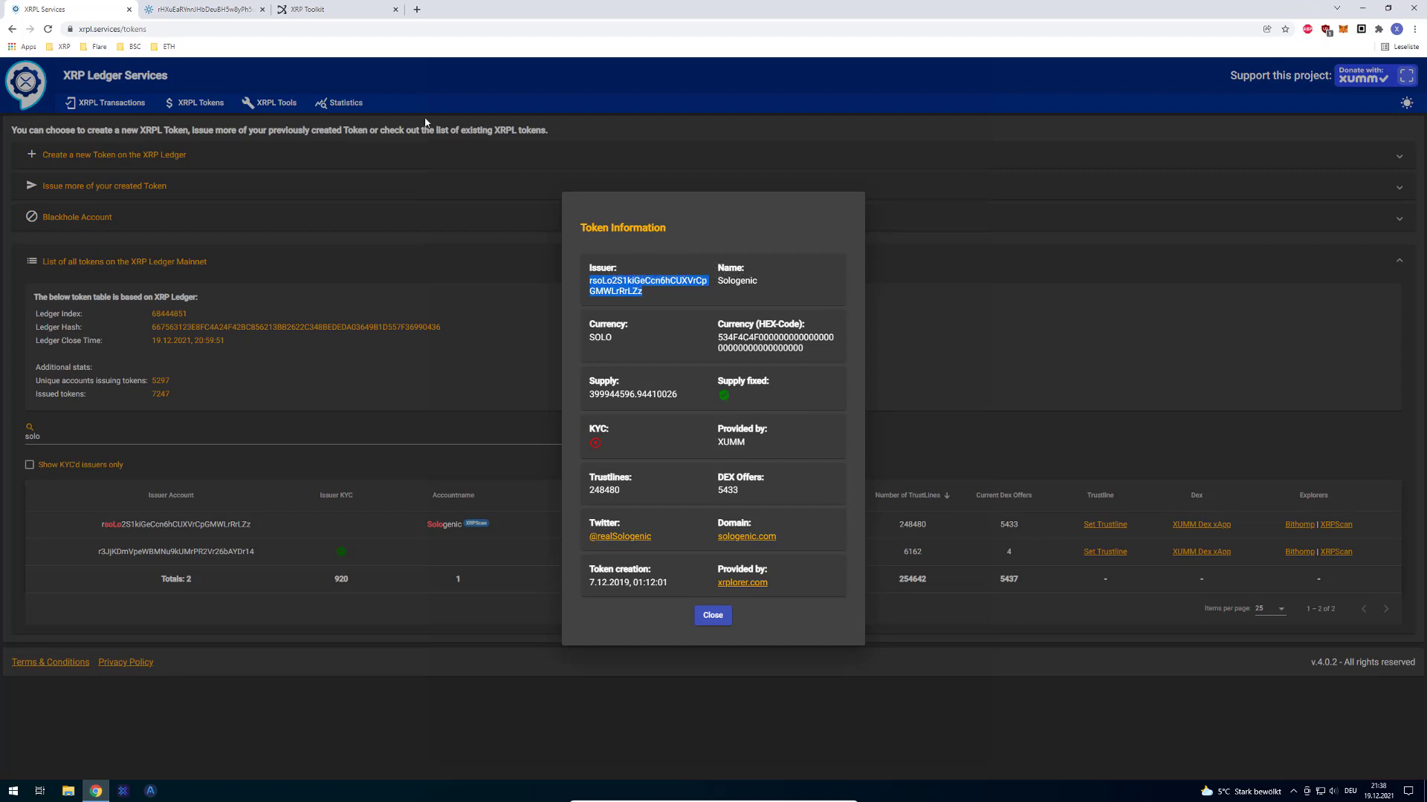
click(341, 7)
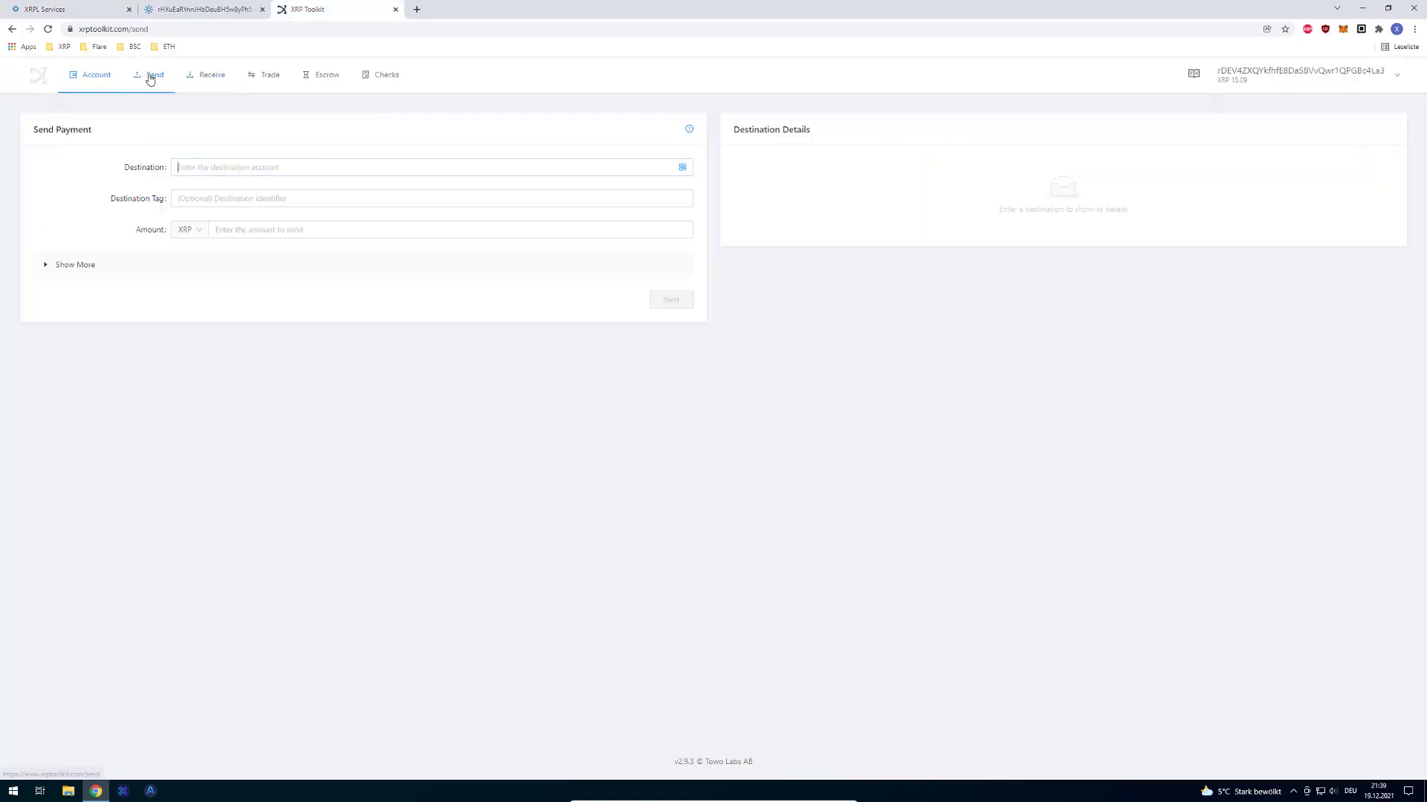
Step: Switch the Send form's payment currency from ELS to XRP
click(177, 166)
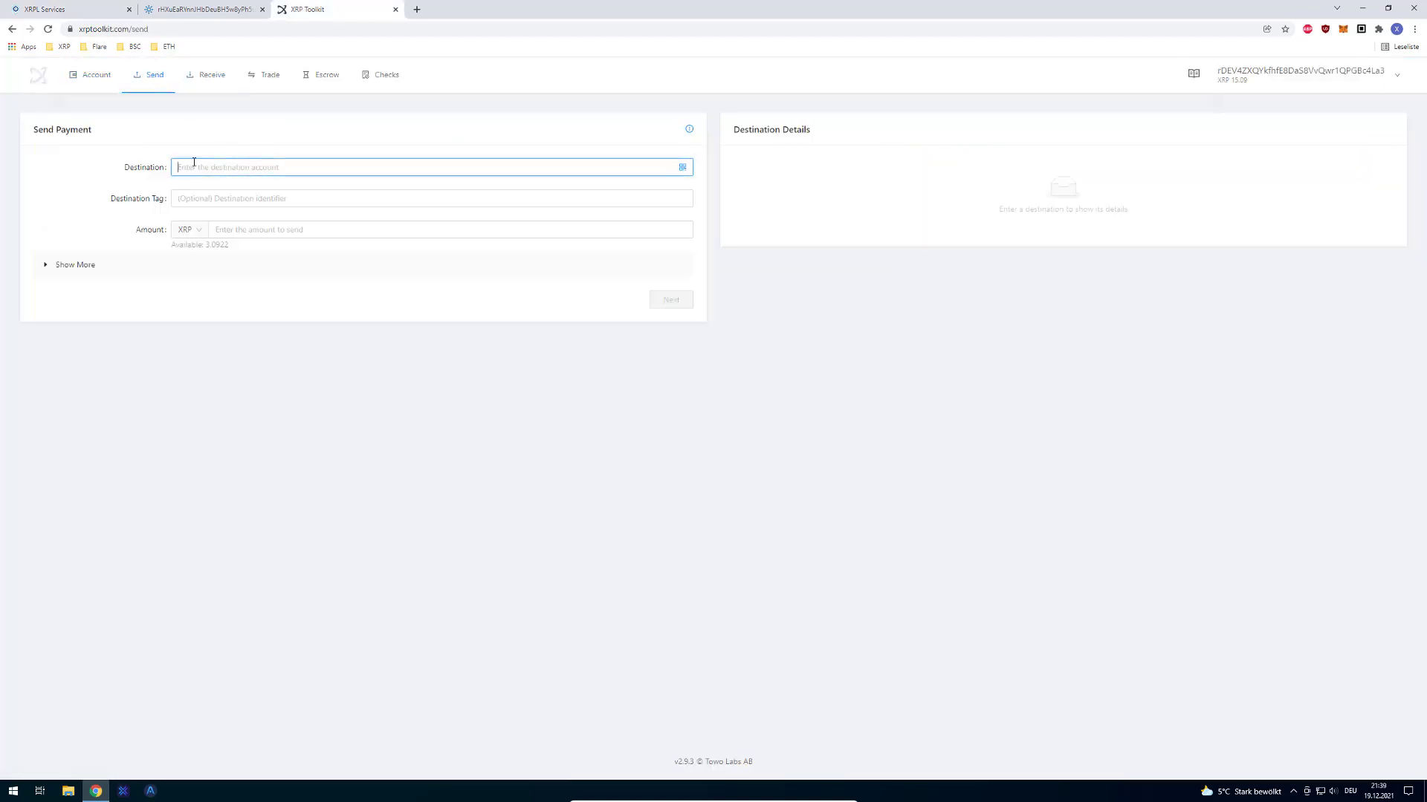
click(189, 235)
click(210, 269)
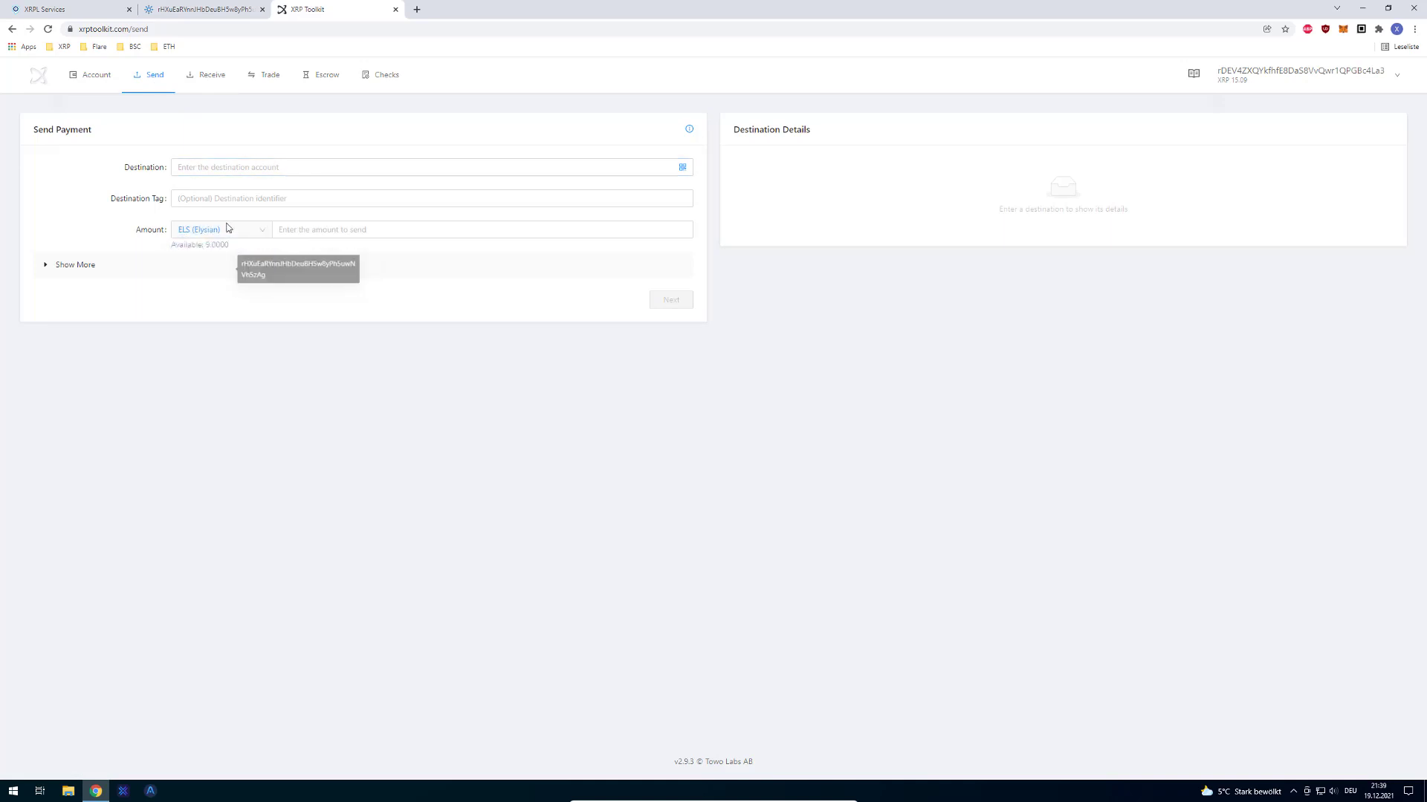
click(289, 233)
click(215, 231)
click(211, 265)
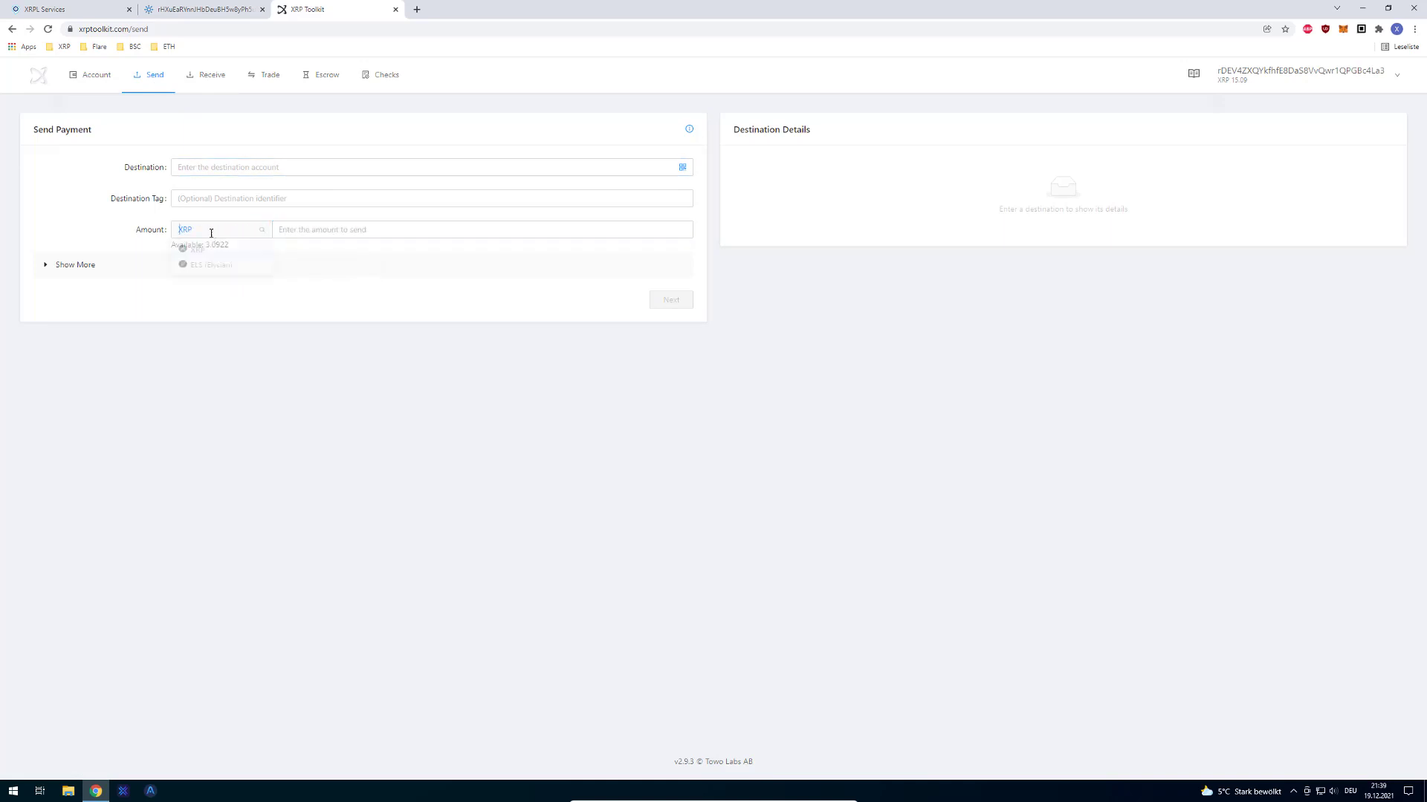
click(261, 231)
click(245, 235)
click(237, 233)
click(228, 252)
click(255, 233)
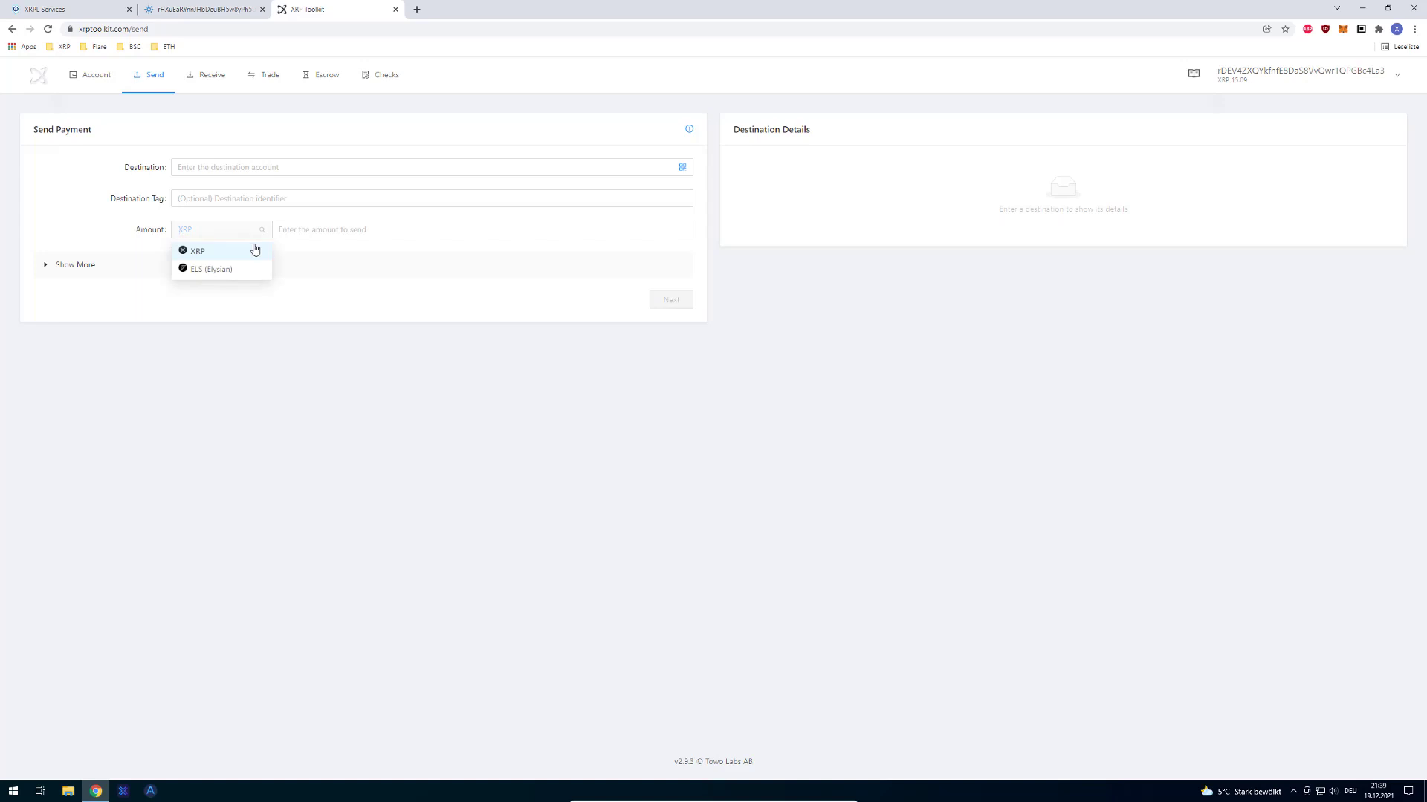
Step: Paste the Elysian issuer address as destination and enter an amount of 1
click(265, 165)
text(rHXuEaRYnnJHbDeuBH5w8yPh5uwNVh5zAg)
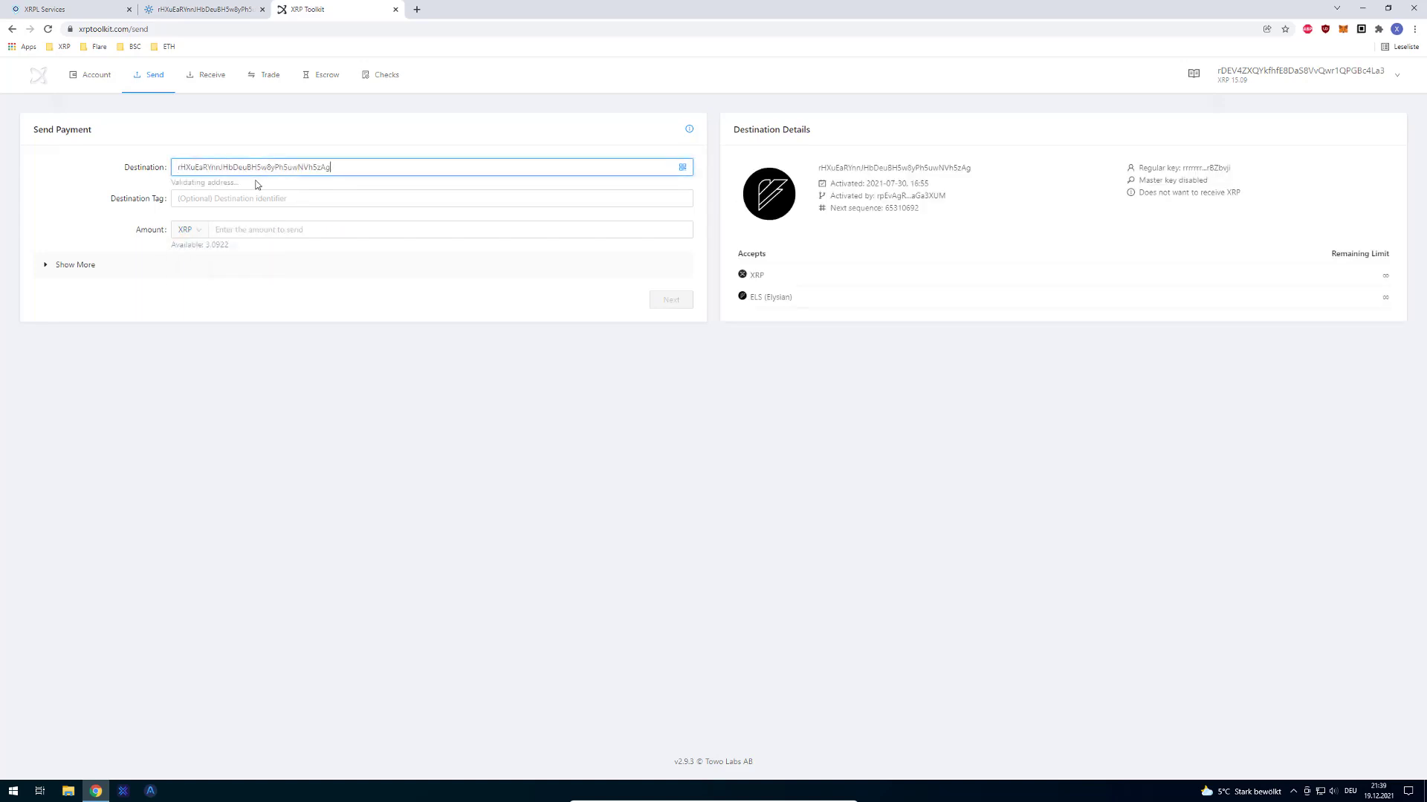
click(288, 231)
text(1)
click(278, 298)
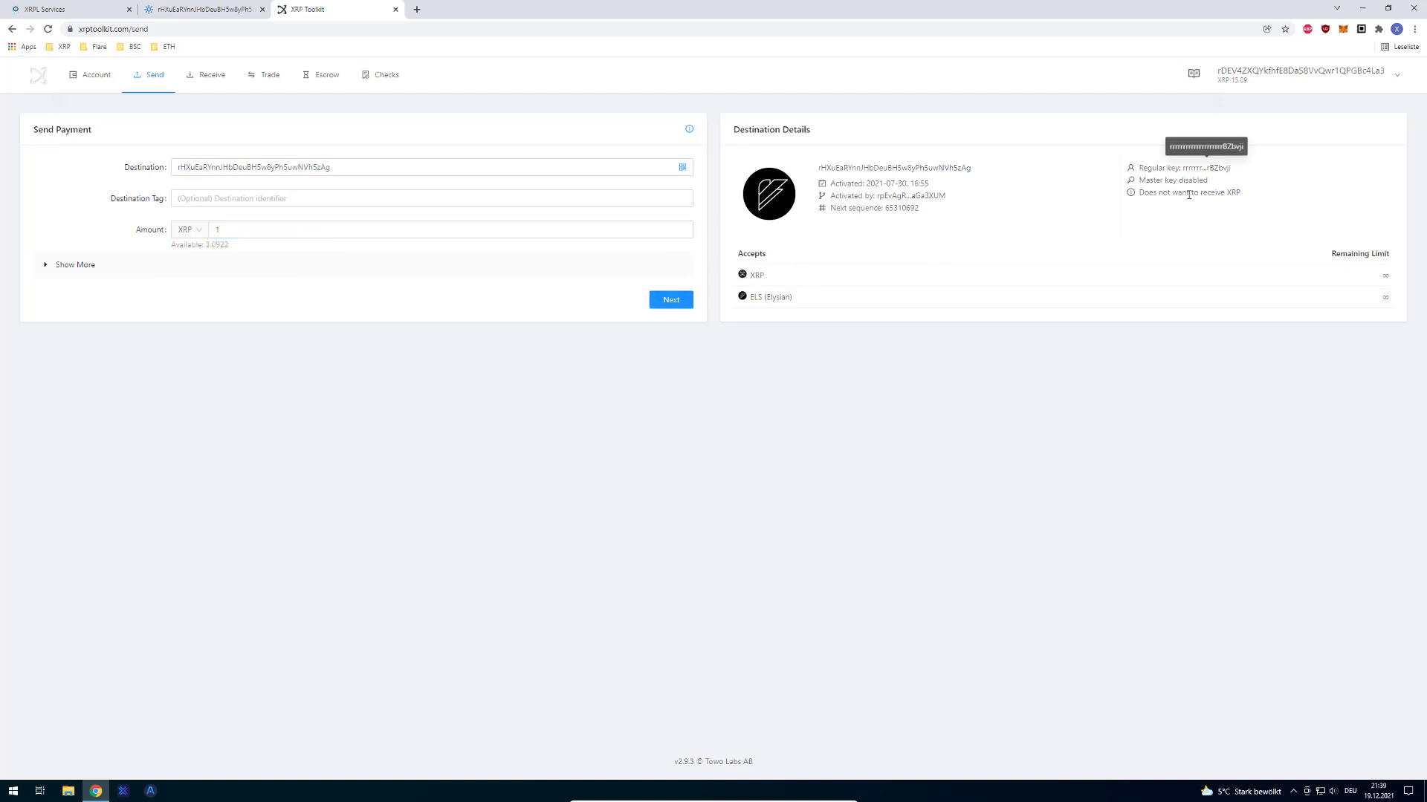
Step: Select the destination's 'Does not want to receive XRP' note
drag(1204, 195, 1135, 193)
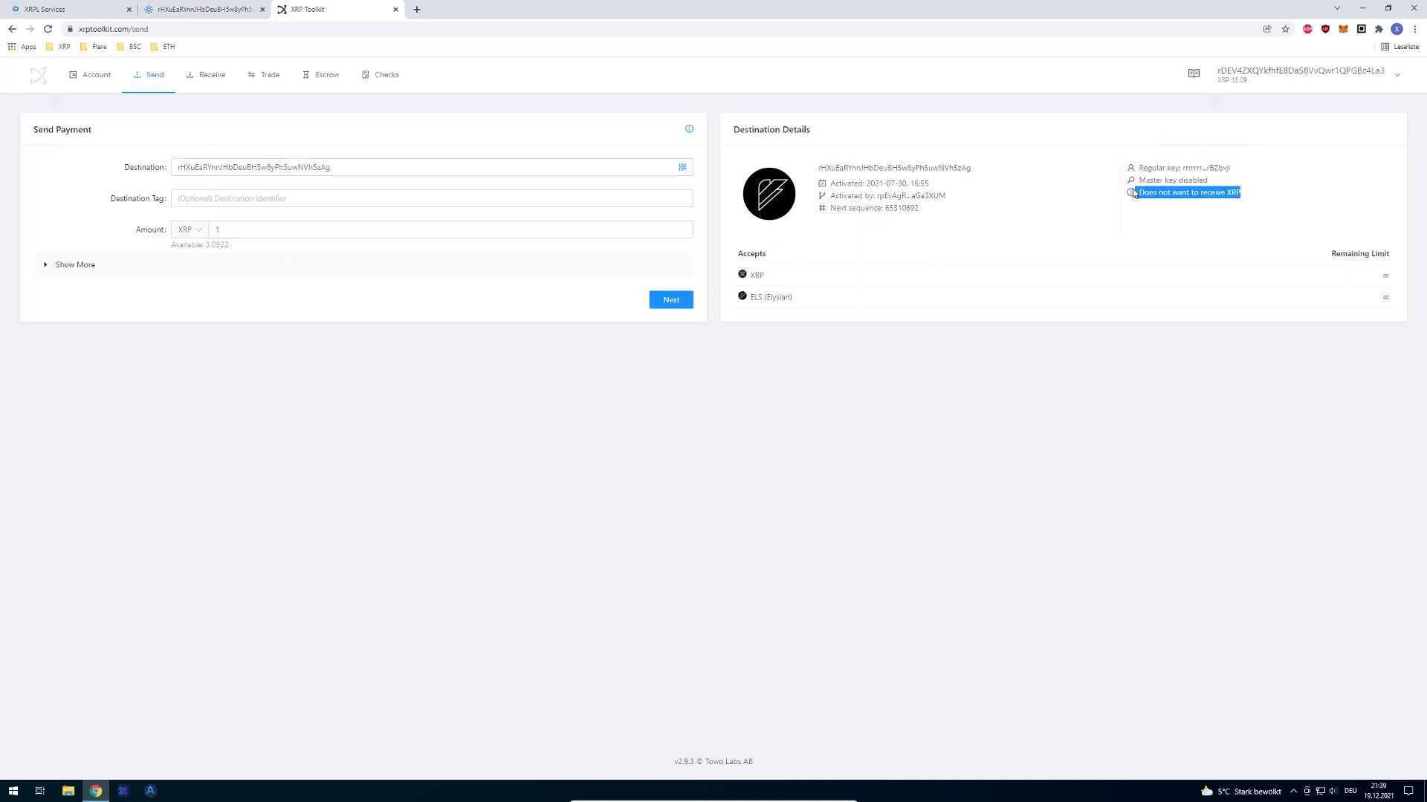
triple_click(1195, 195)
key(ctrl+shift+Tab)
key(ctrl+shift+Tab)
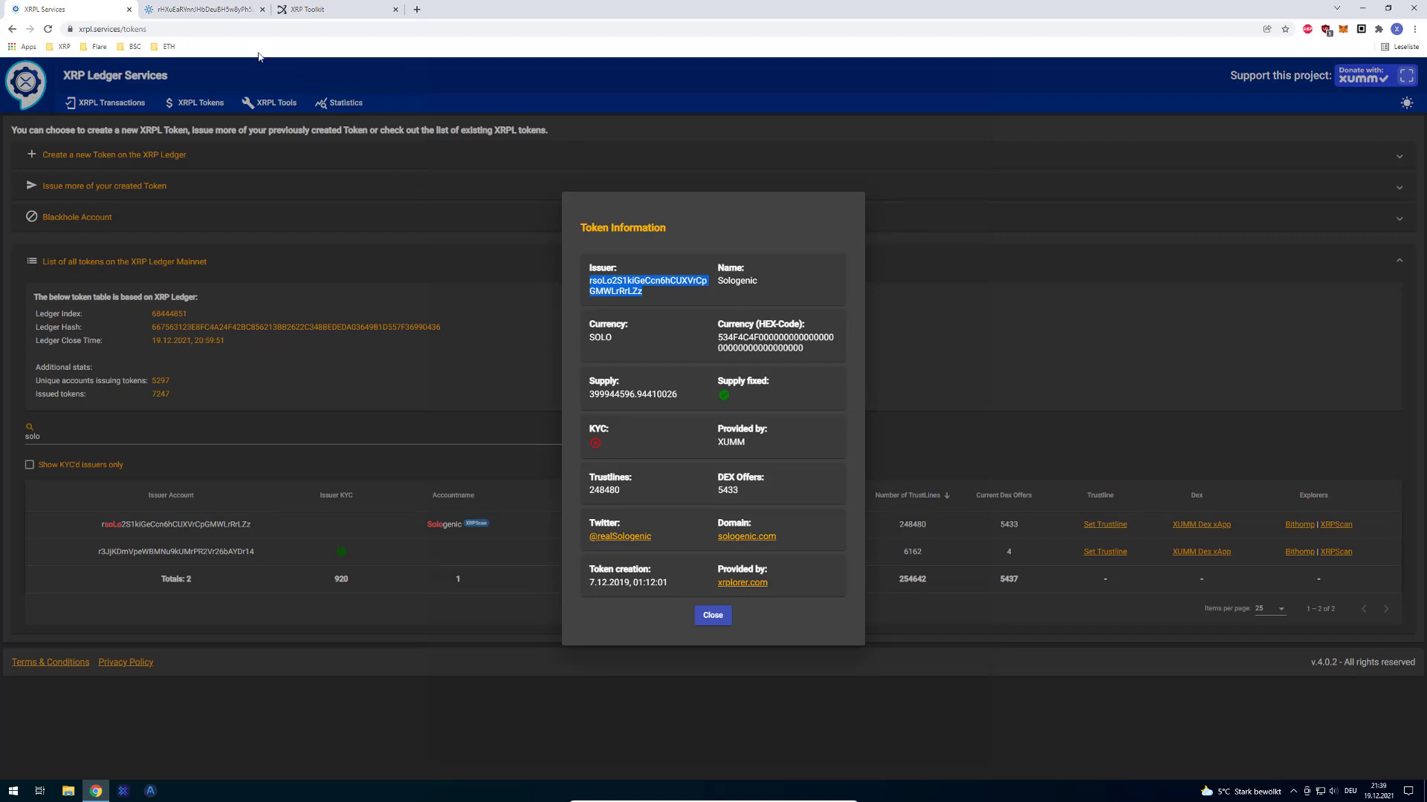
click(296, 6)
click(252, 9)
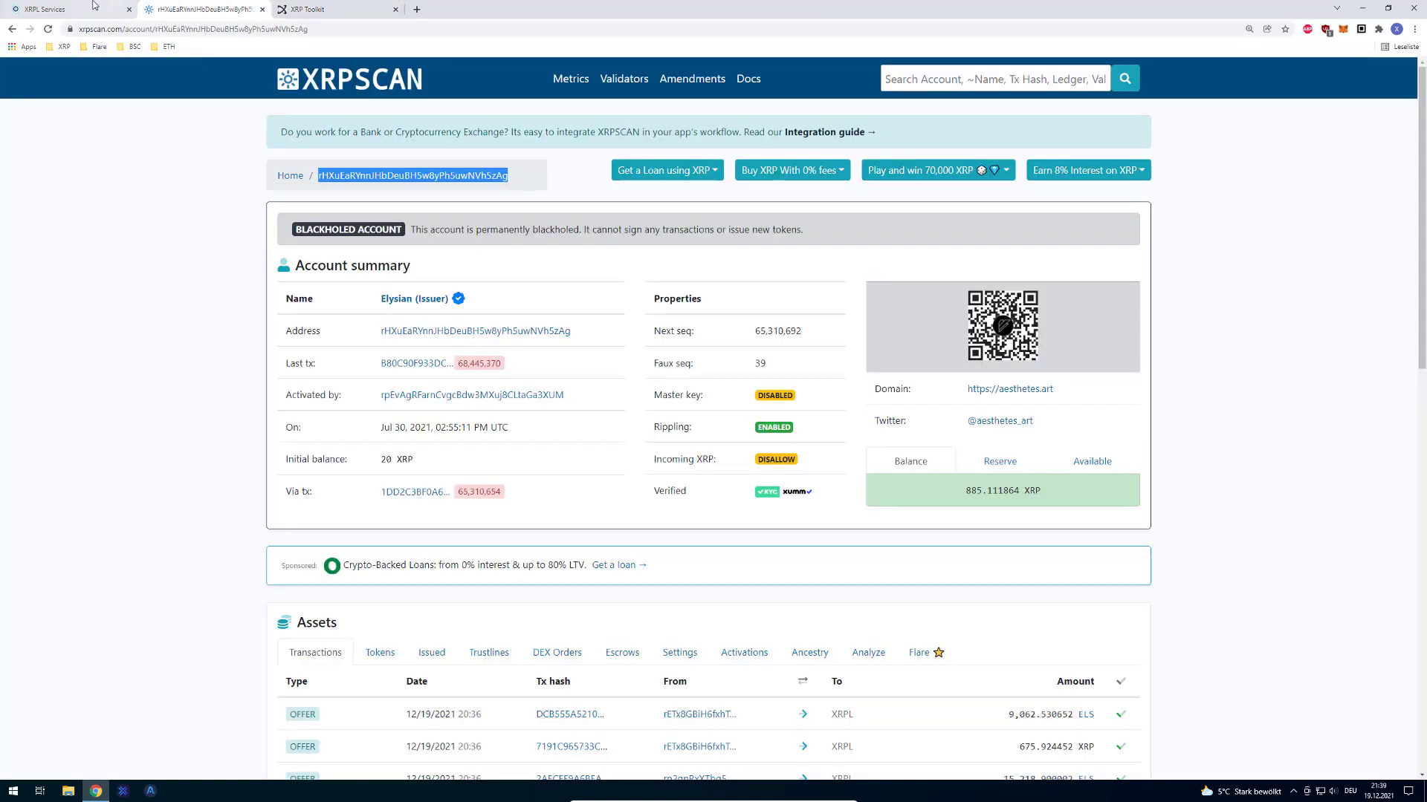
click(87, 8)
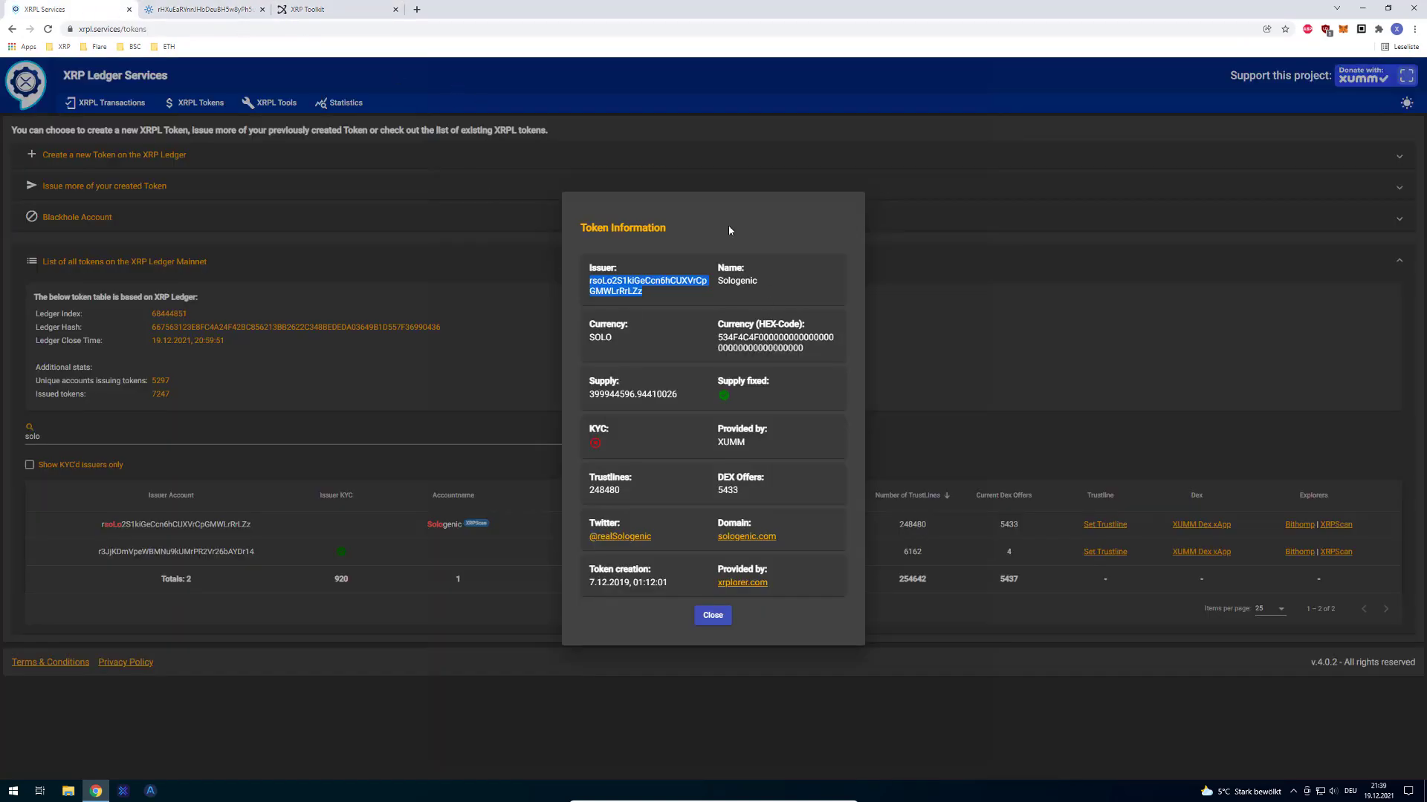
Step: From the account overview's ELS assets page, remove the ELS trust line that still holds 9 ELS
click(360, 15)
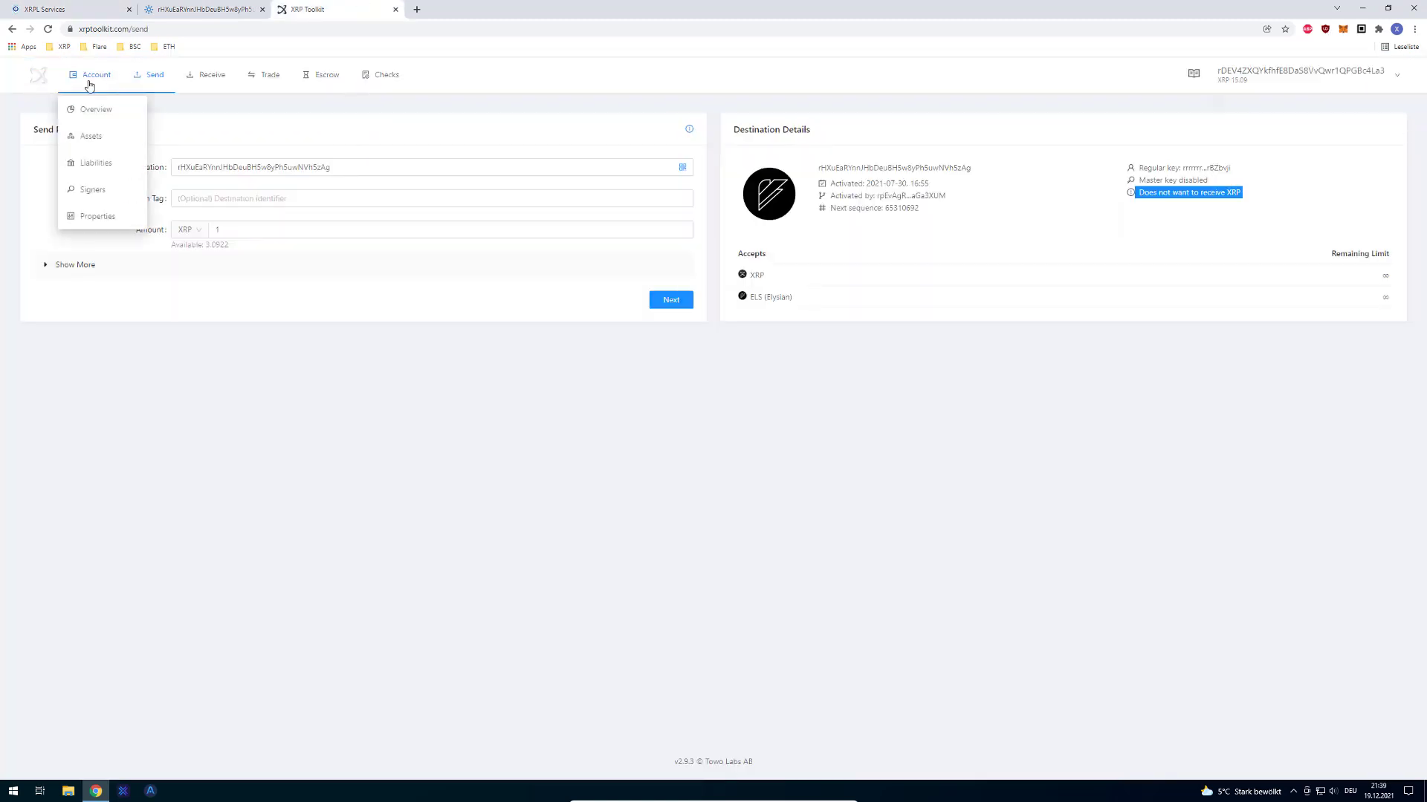
click(86, 104)
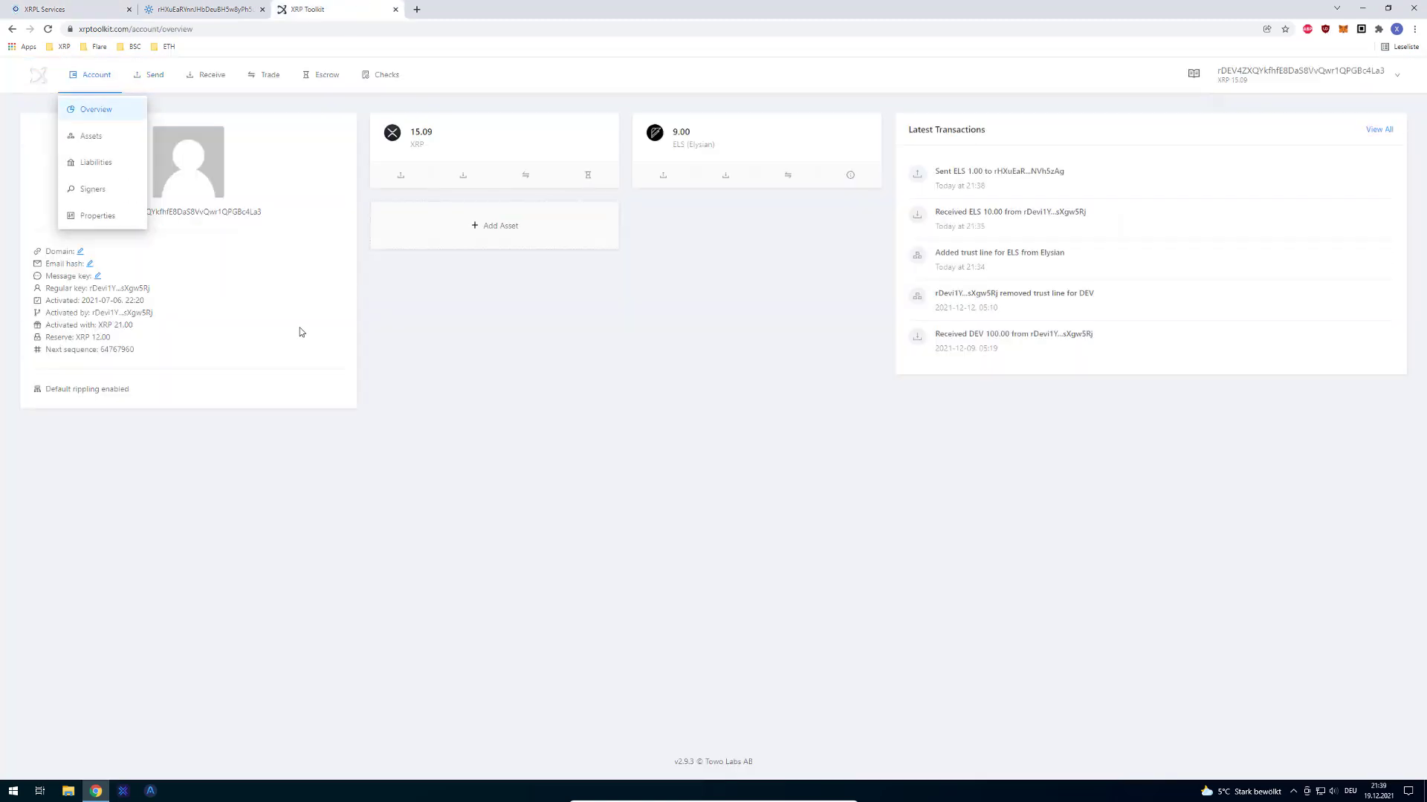
click(850, 175)
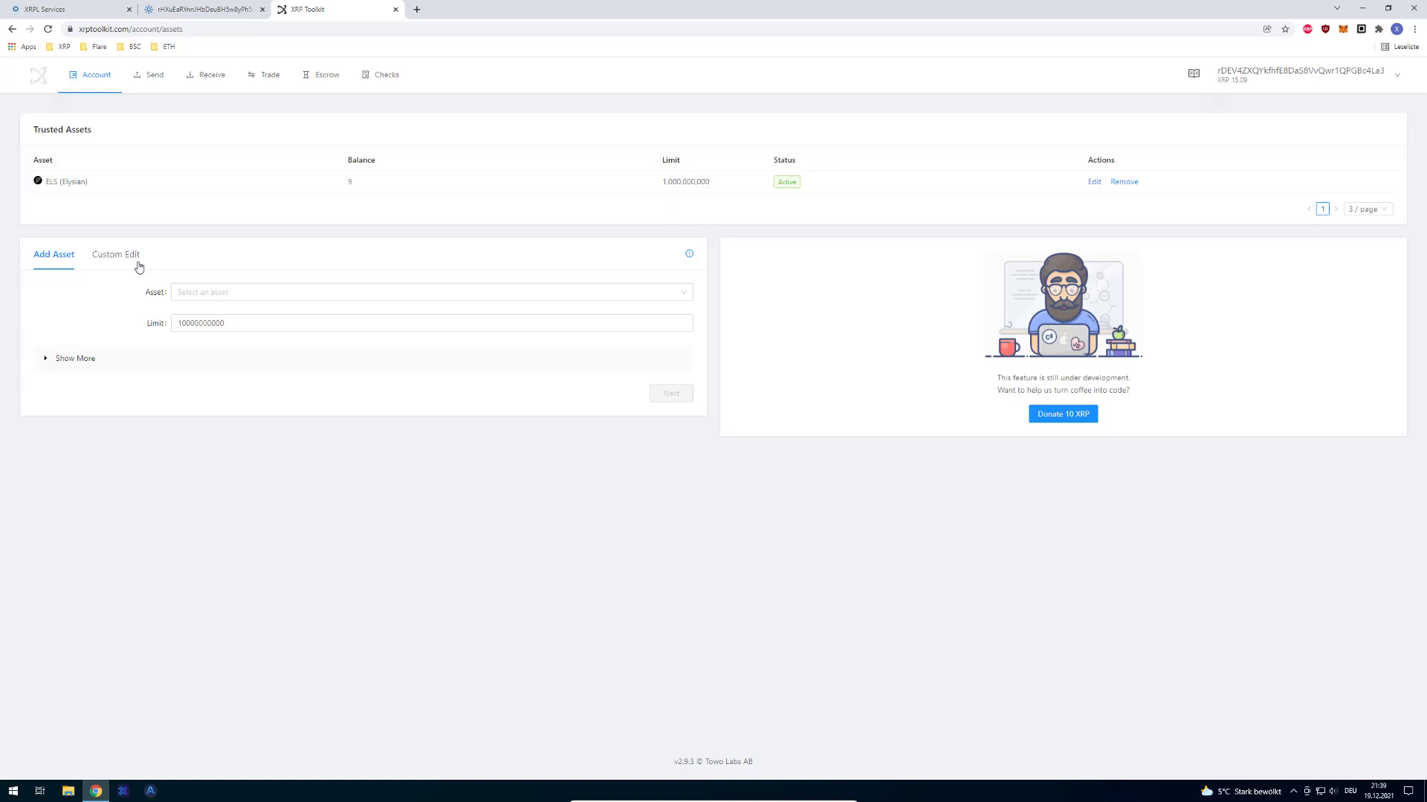
click(138, 267)
click(60, 255)
click(169, 364)
click(169, 363)
click(1122, 184)
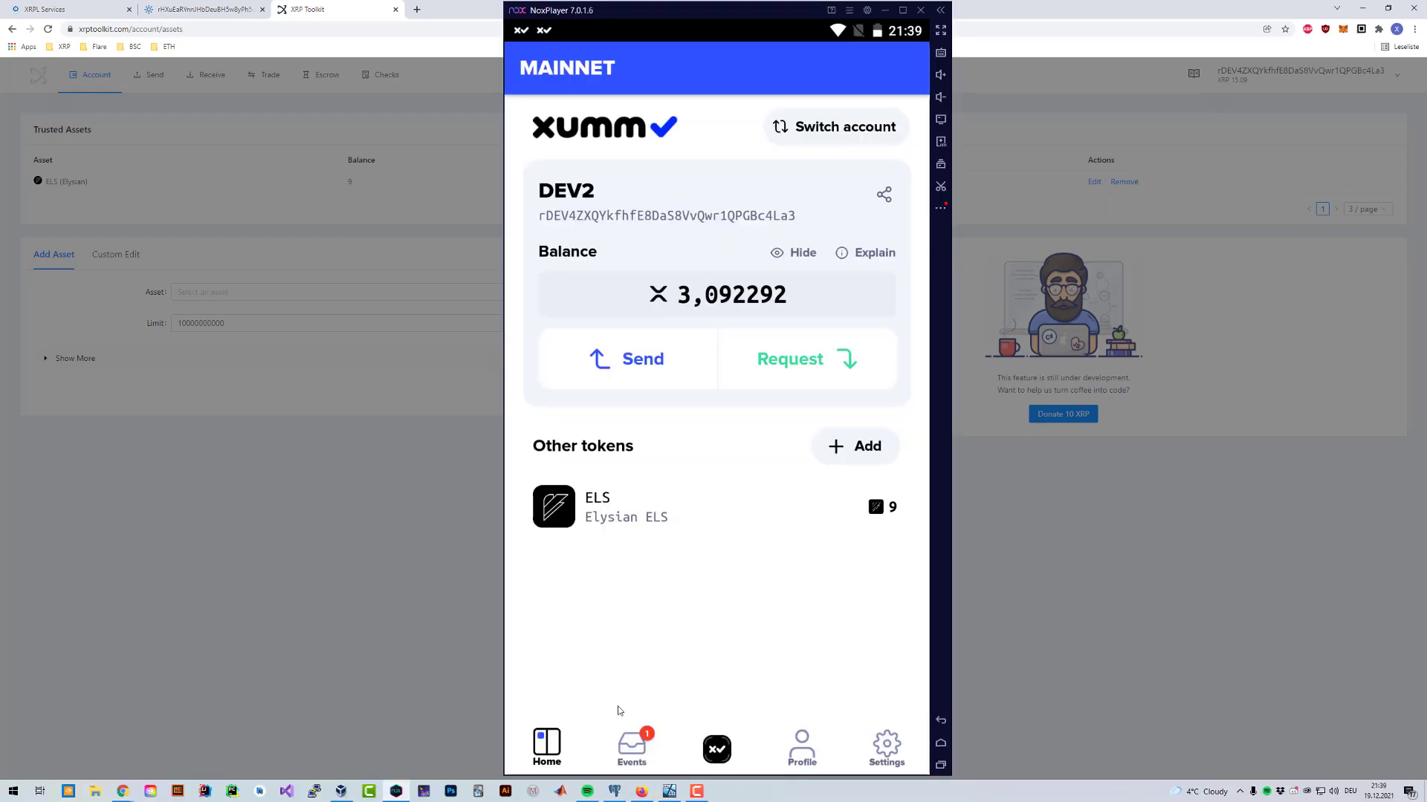
Step: Sign the pending ELS trust-line removal from Xumm's Events with the wallet passcode
click(633, 747)
click(649, 312)
scroll(673, 356, down, 3)
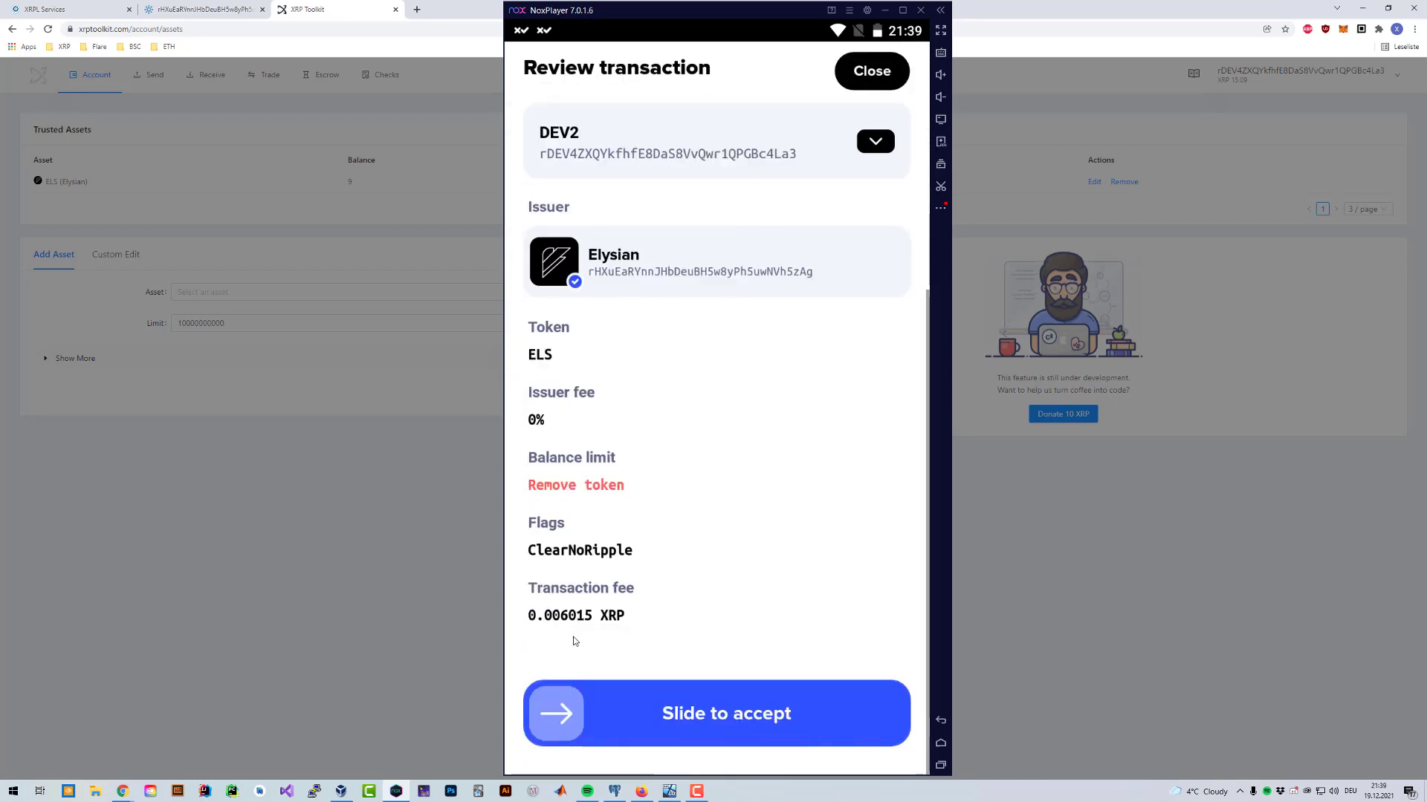
drag(556, 714, 877, 713)
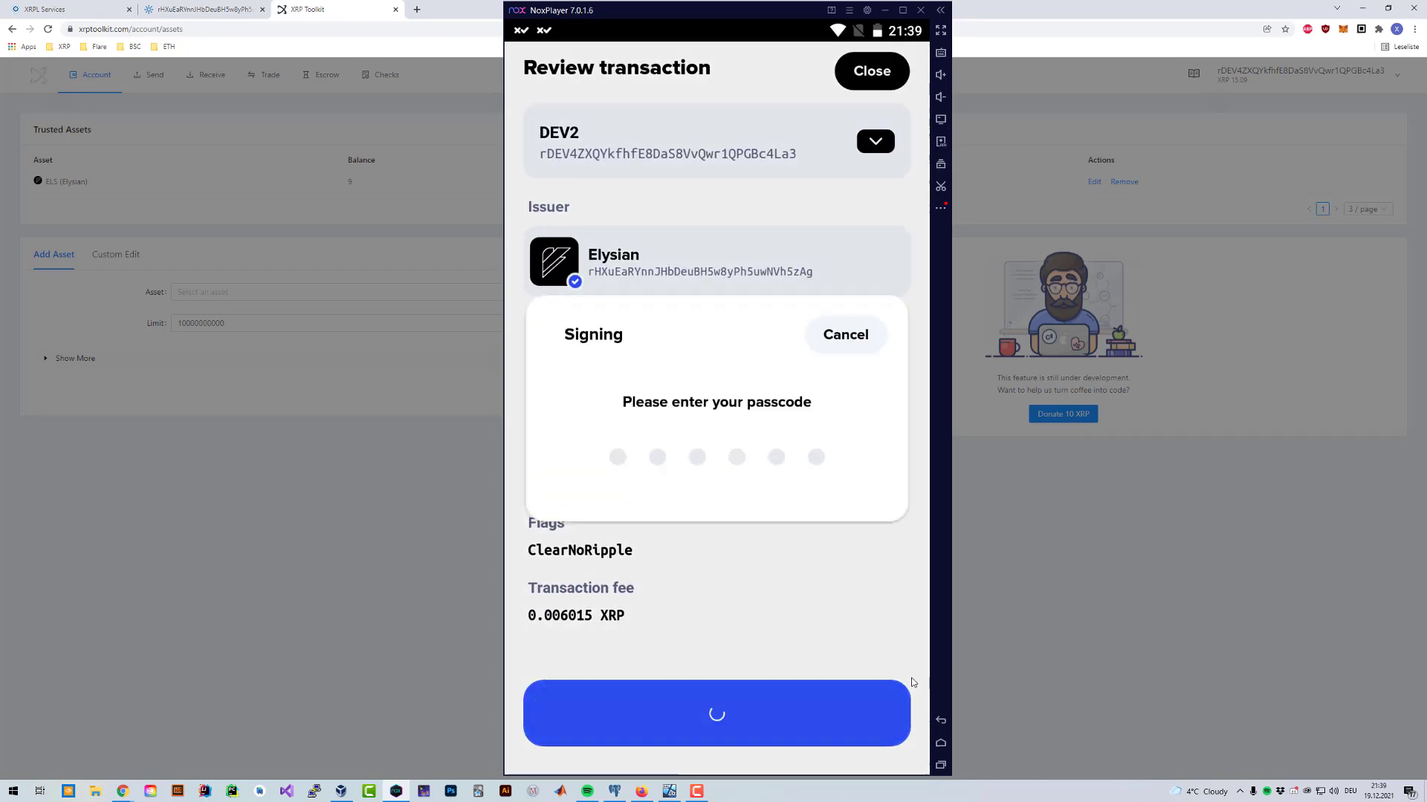
text(111111)
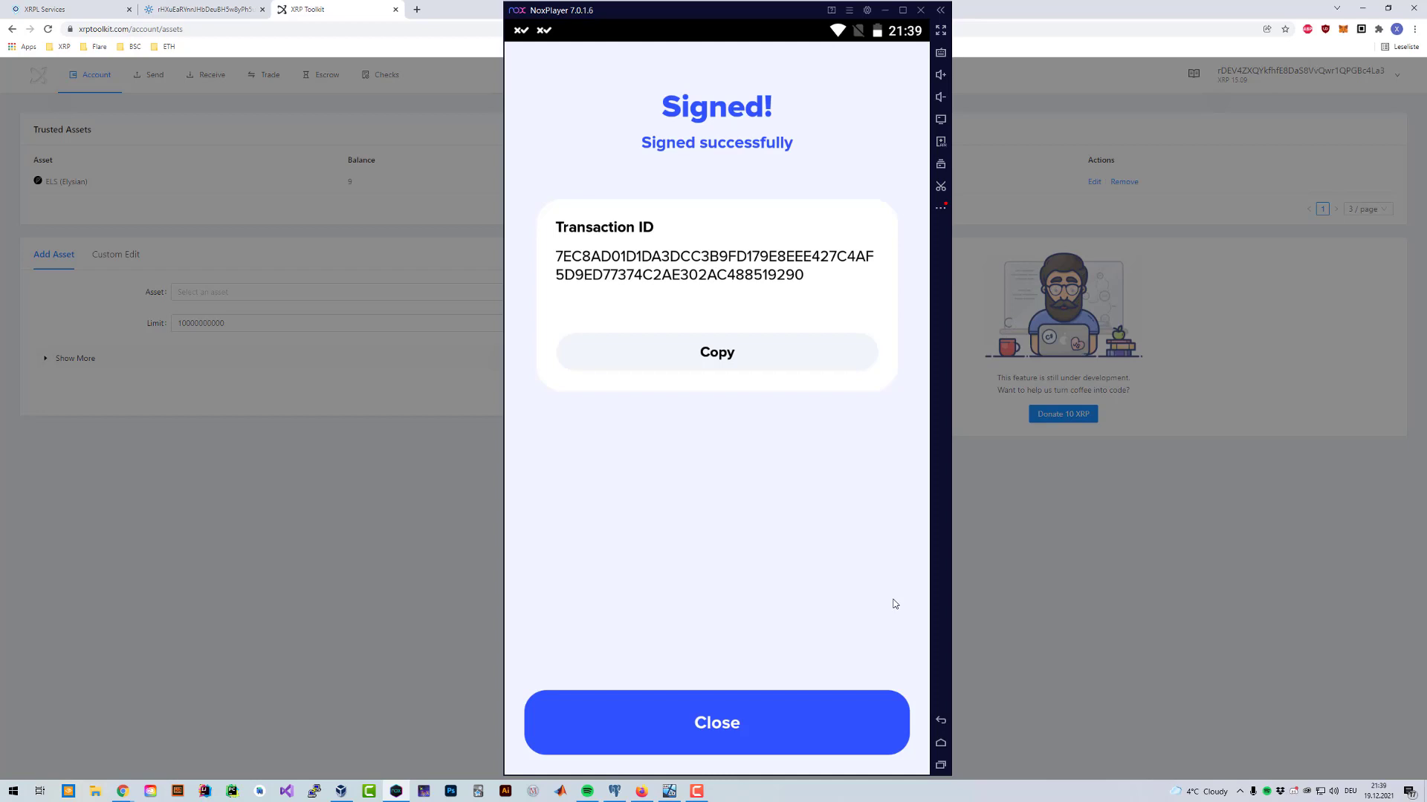
click(814, 695)
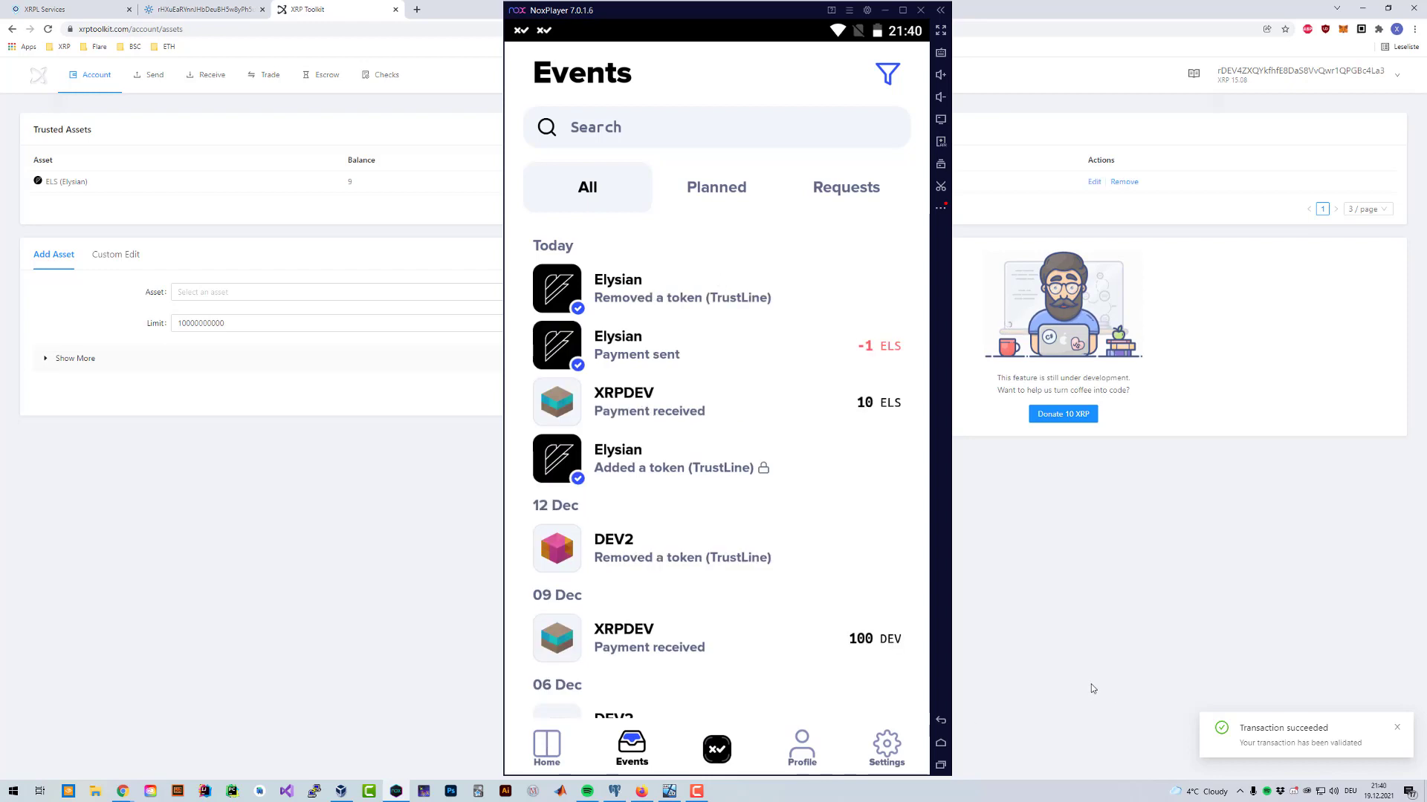
Step: Open the ELS token's risk details and sign the suggested SetNoRipple fix with the passcode
click(547, 746)
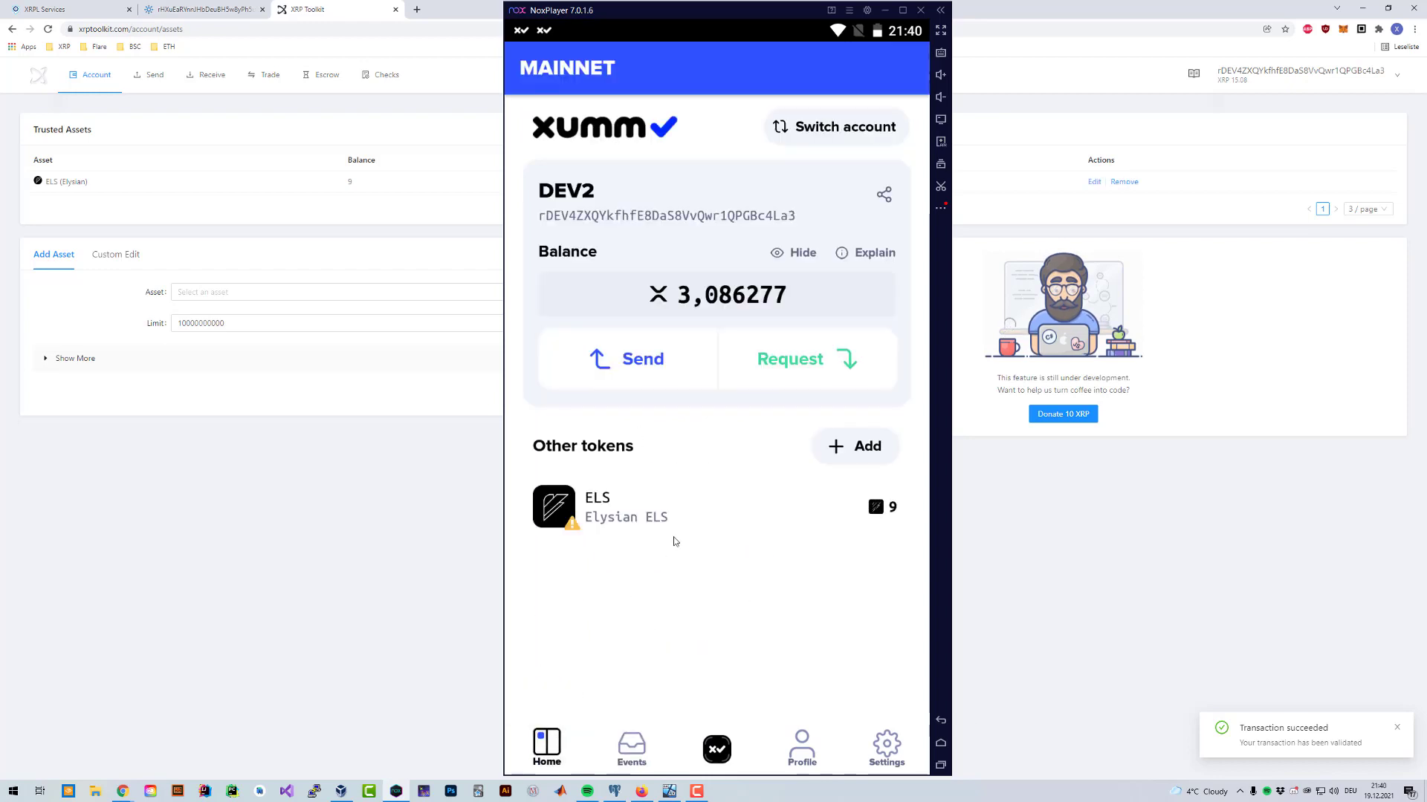
click(633, 523)
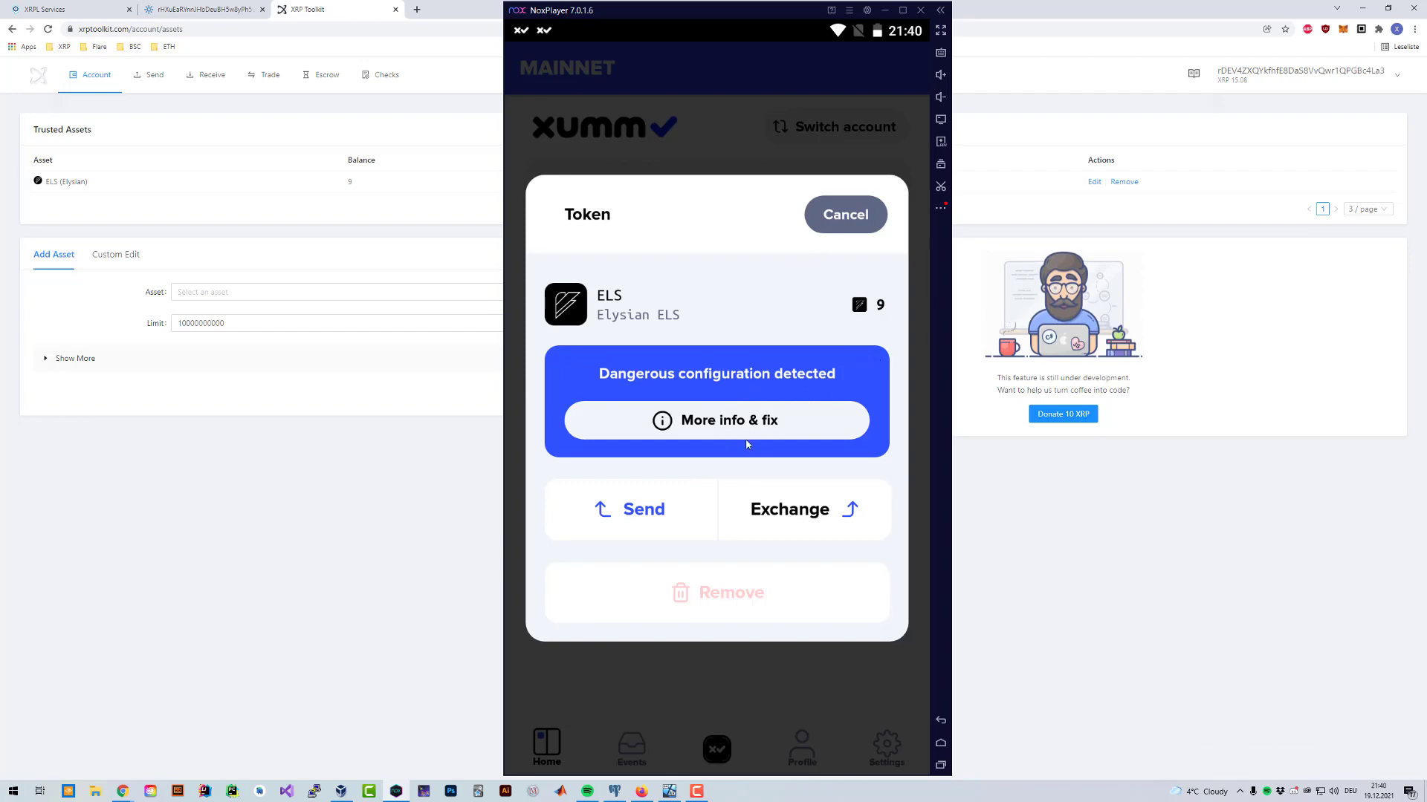
click(774, 423)
click(807, 535)
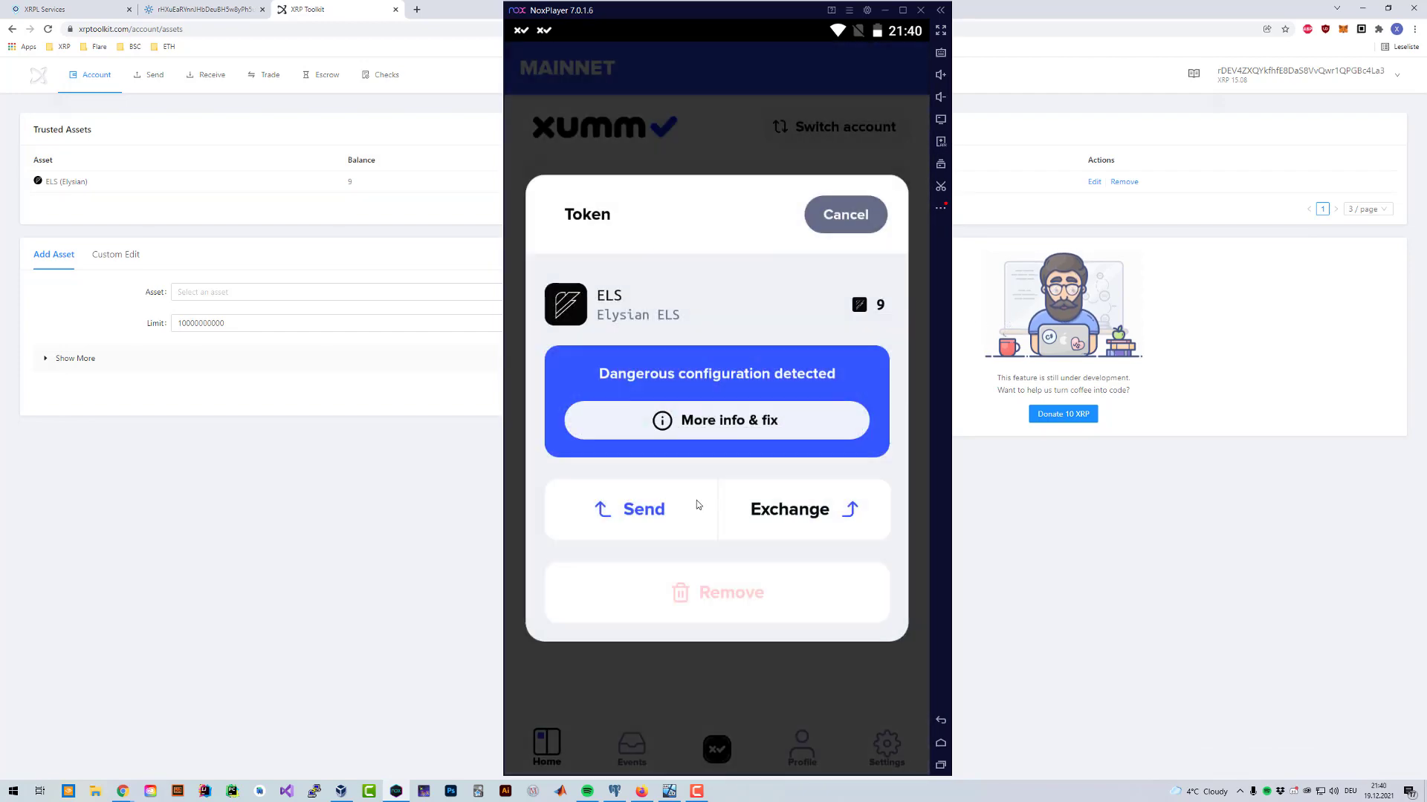
scroll(643, 639, down, 3)
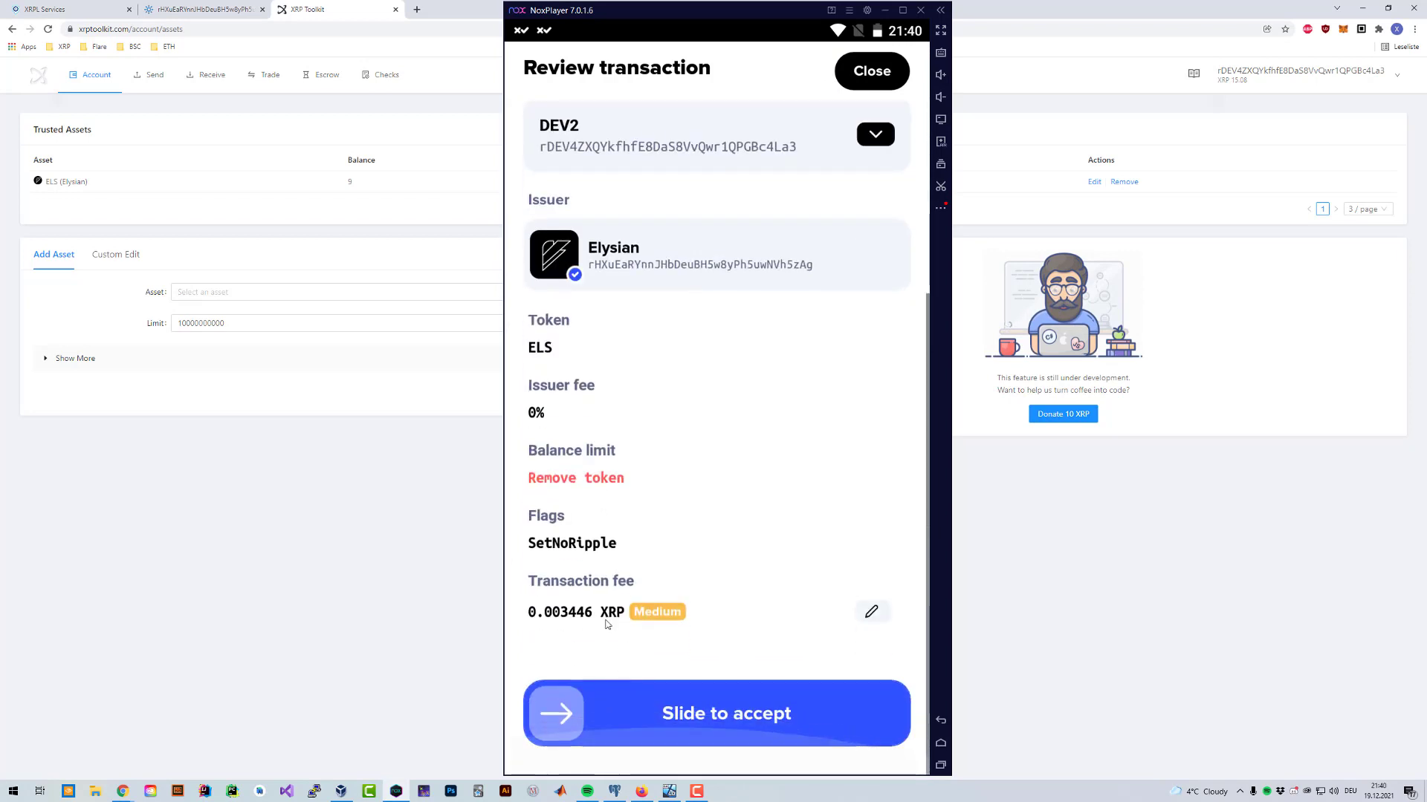
drag(641, 713, 1026, 669)
text(******)
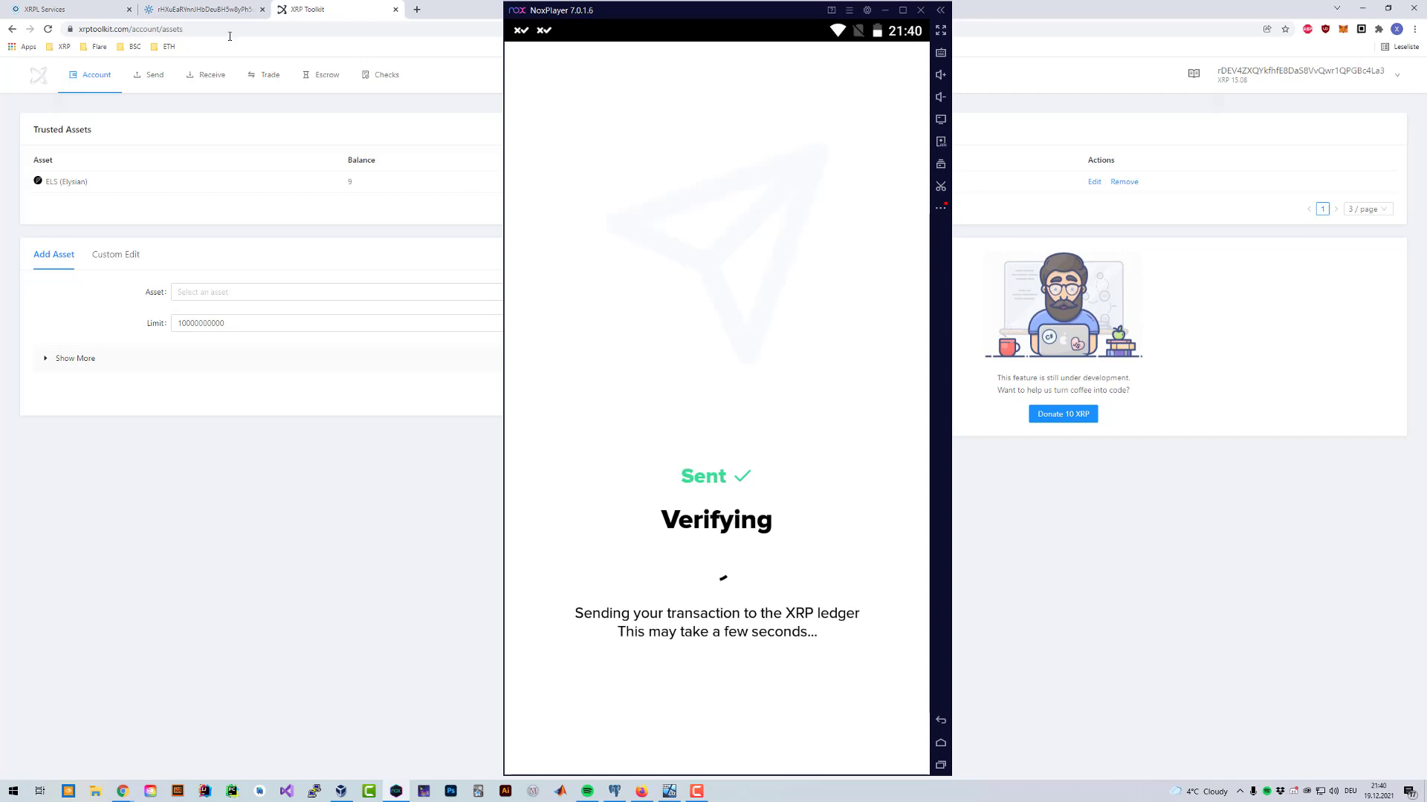
Step: Close the submitted confirmation and recheck the ELS token sheet, which still shows 9 ELS
drag(615, 29, 741, 528)
click(741, 524)
click(716, 704)
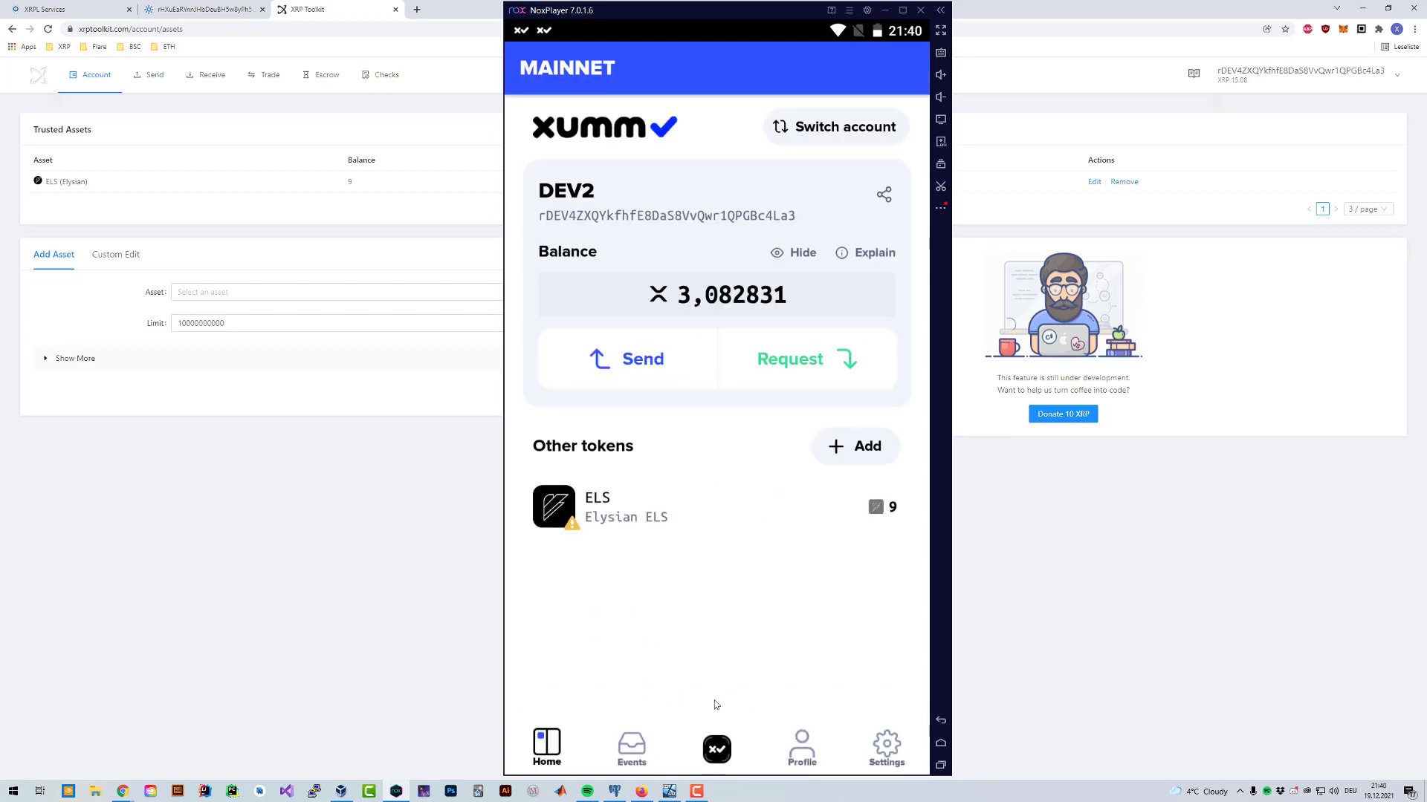
click(624, 740)
click(580, 742)
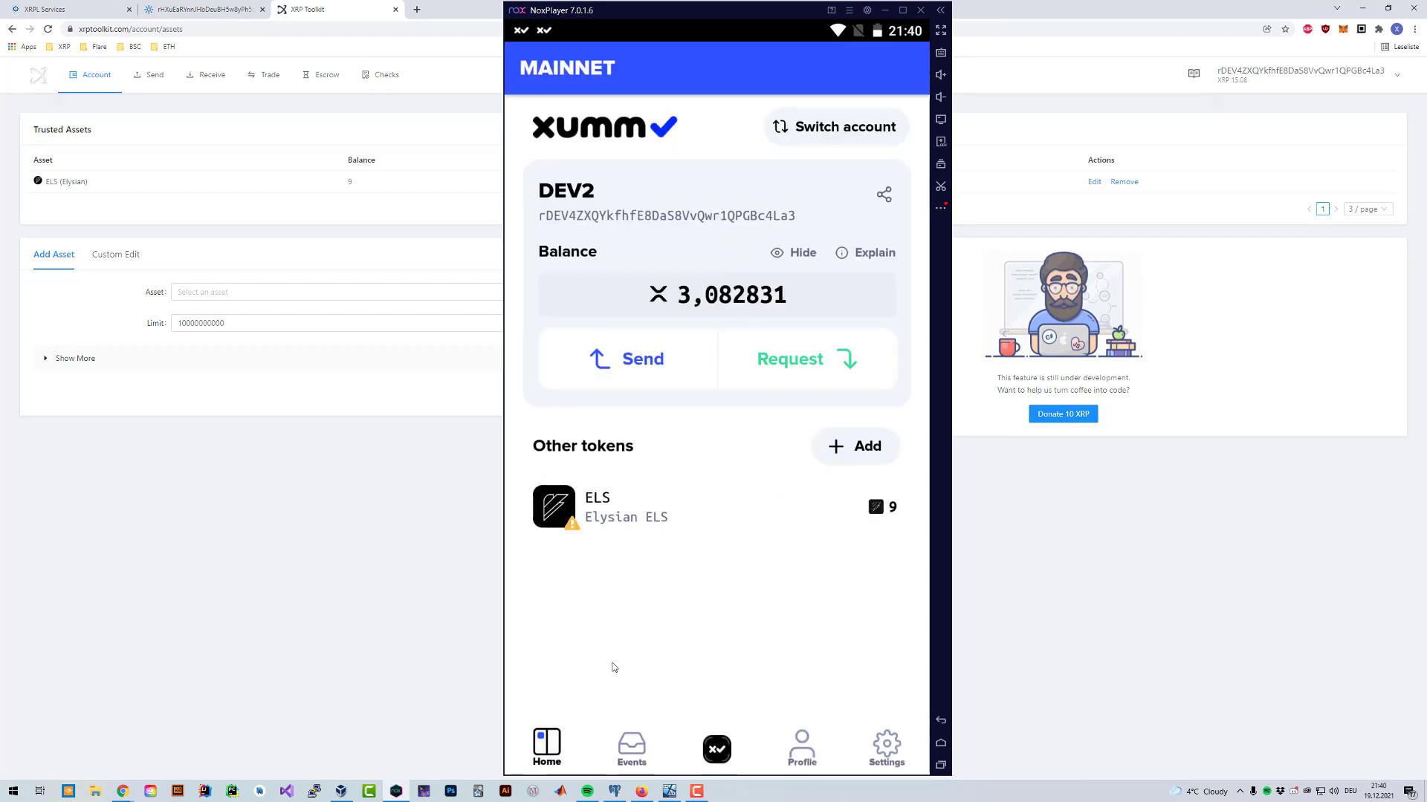
click(651, 521)
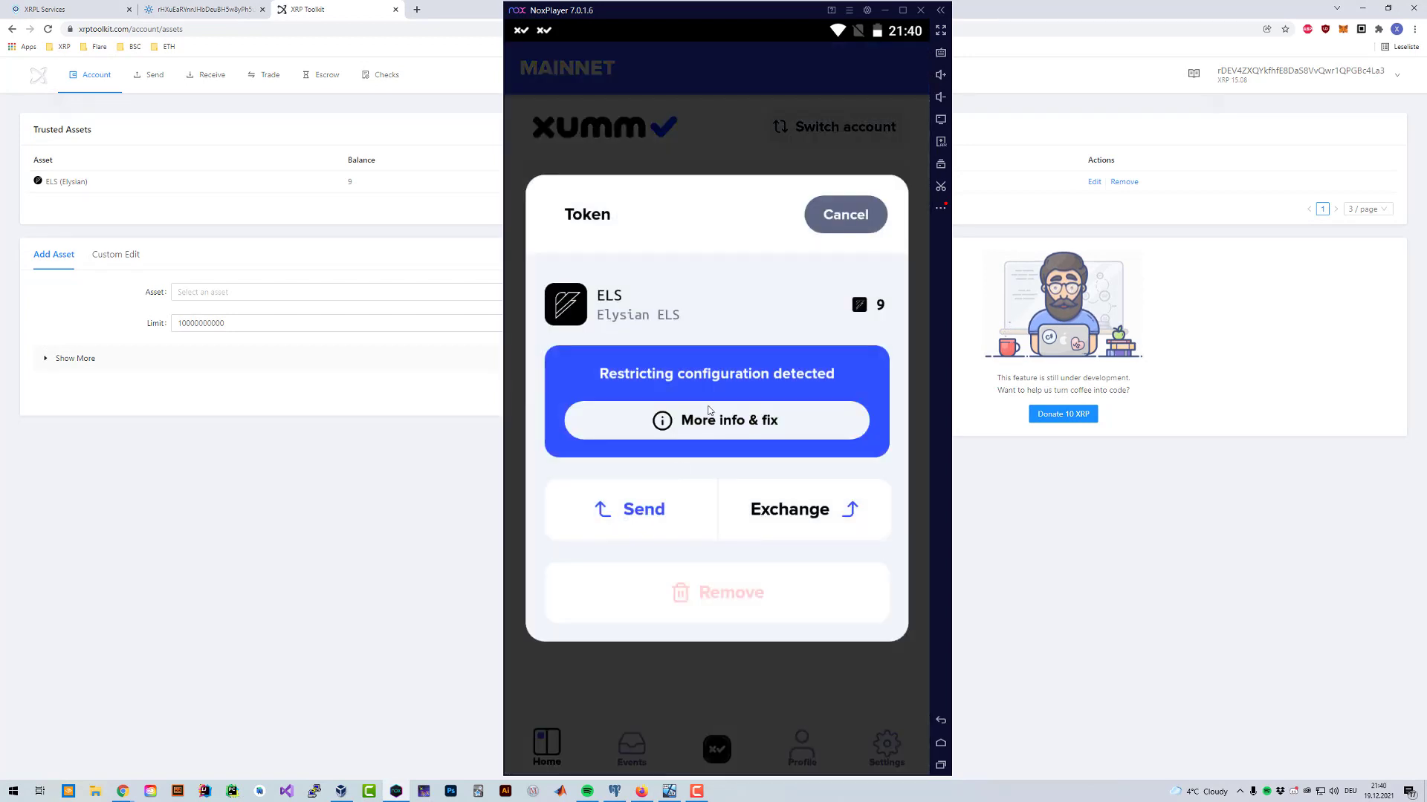
click(845, 215)
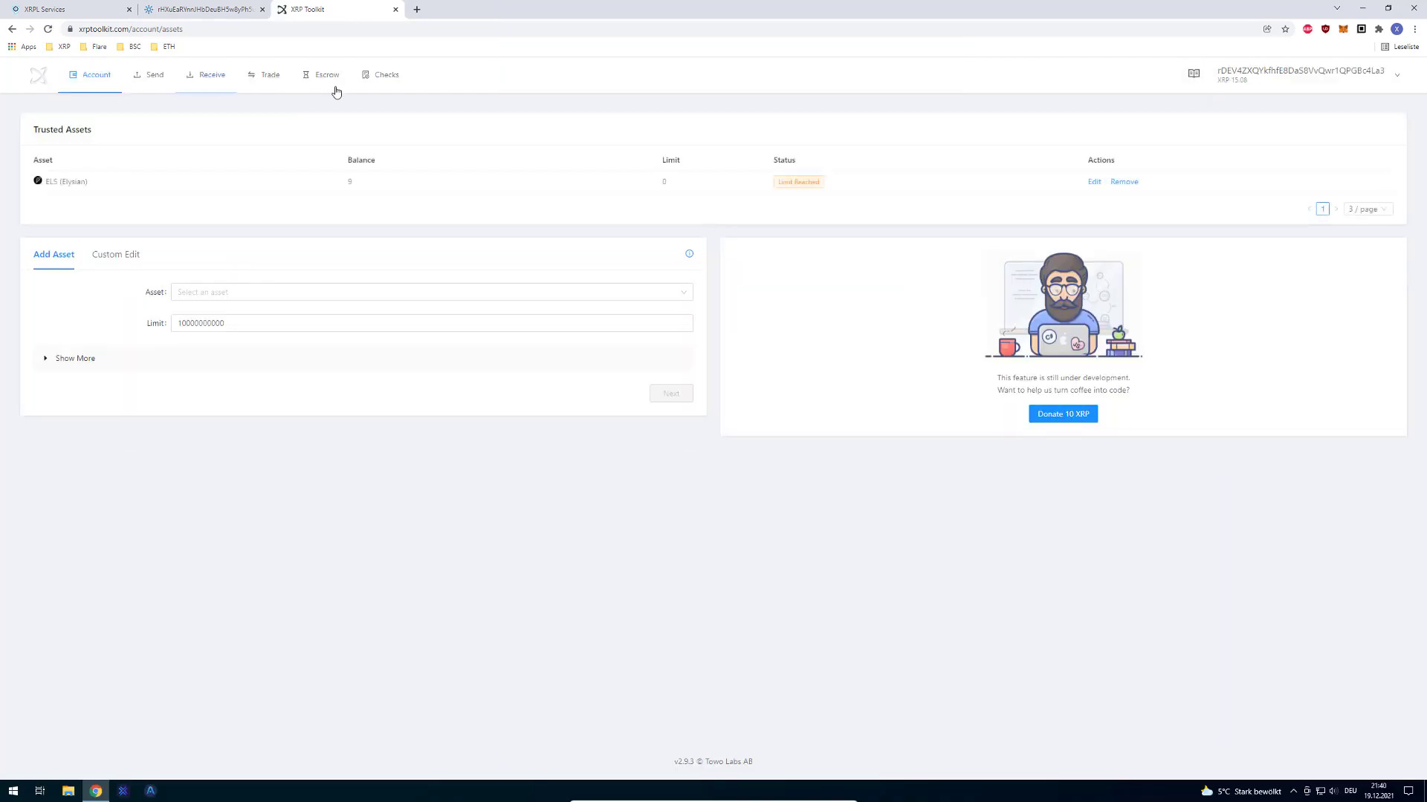
Step: Cycle through the Escrow, Receive and Trade pages, then return to the Account overview
click(323, 79)
click(209, 80)
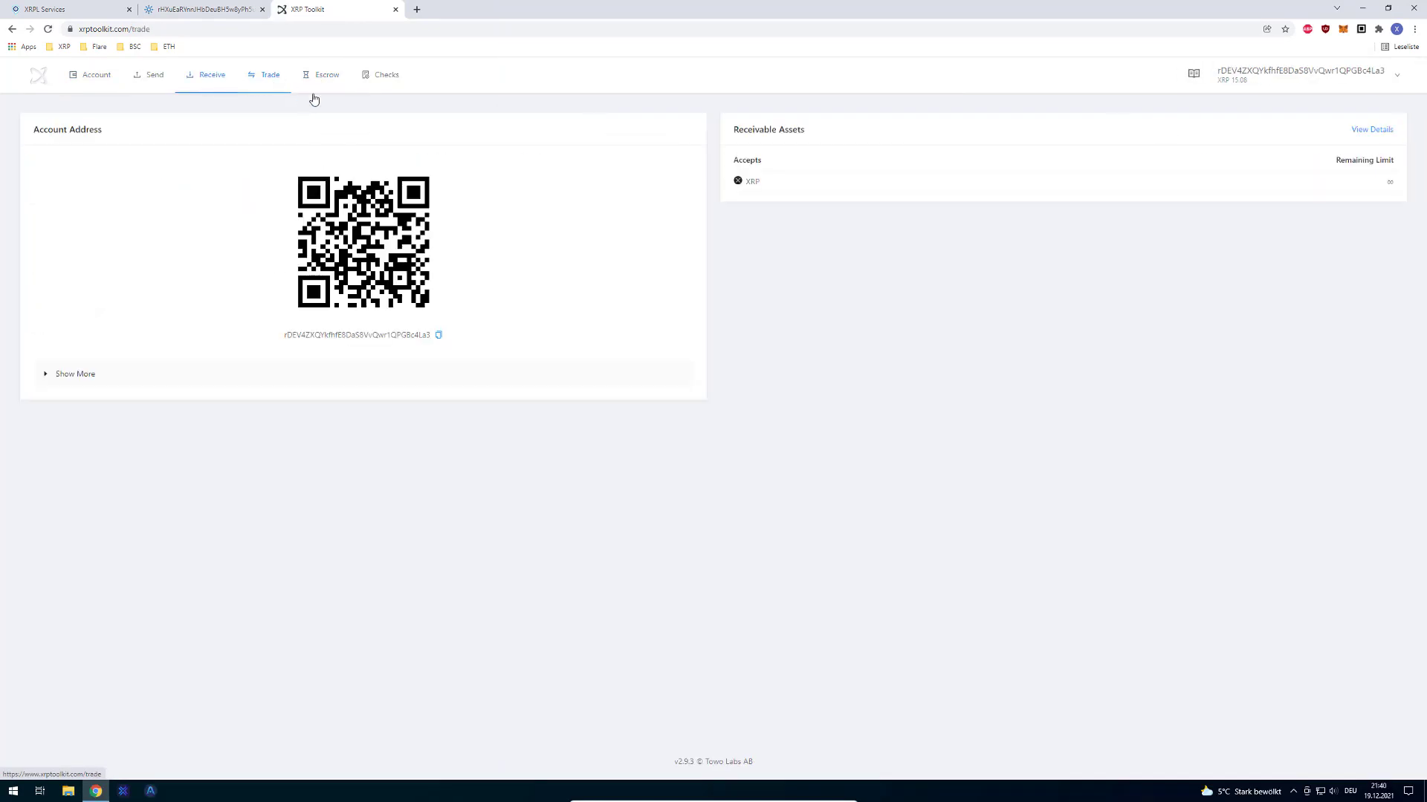
click(267, 77)
click(214, 77)
click(317, 72)
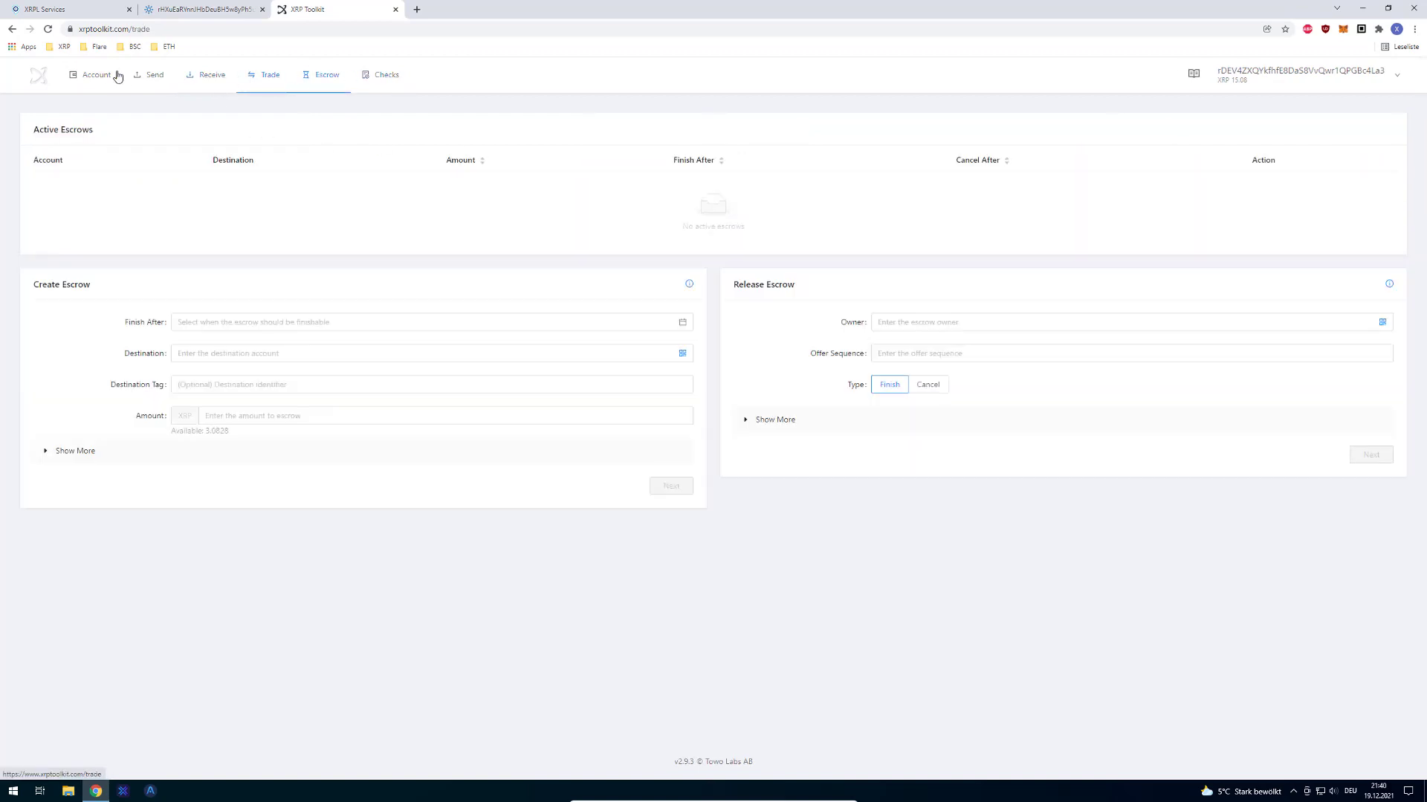
click(93, 74)
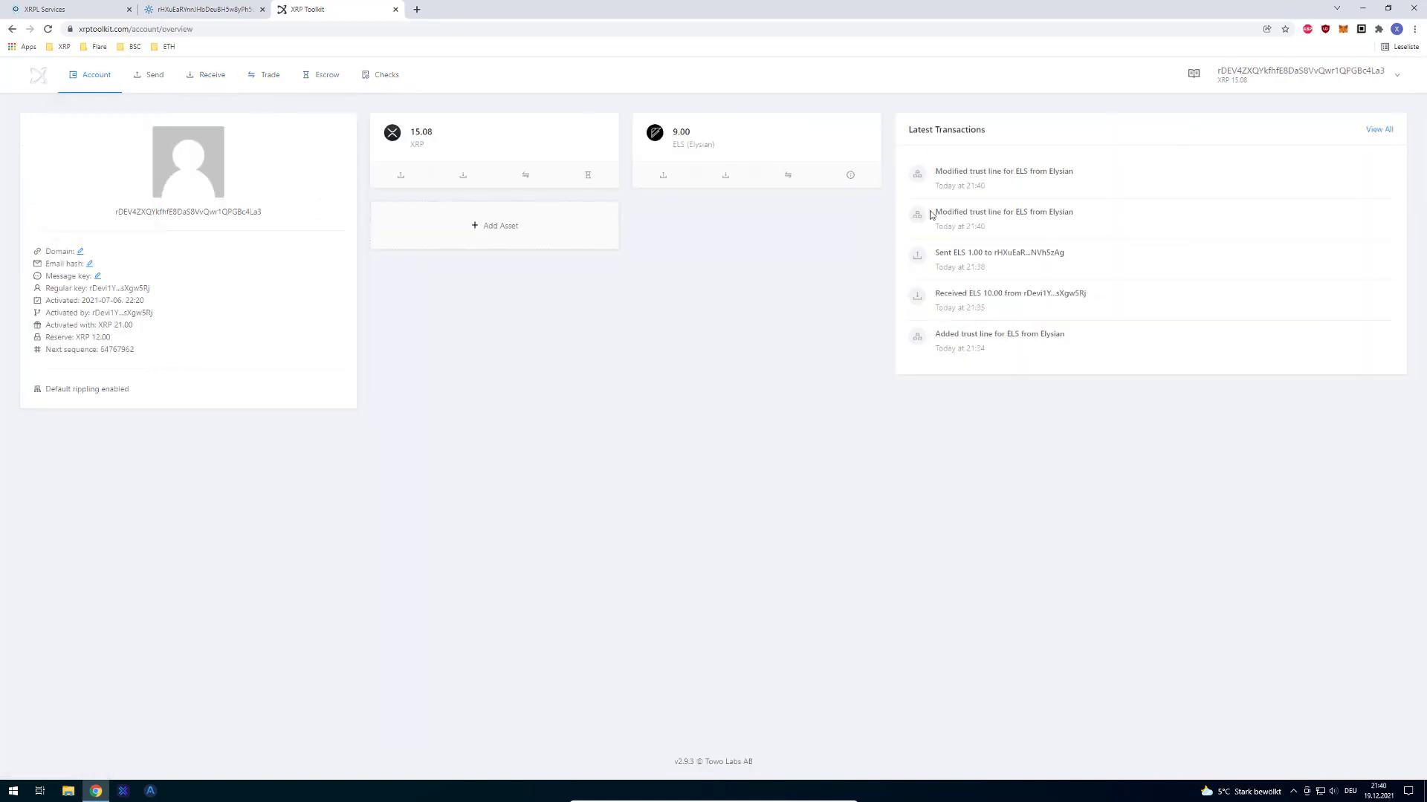